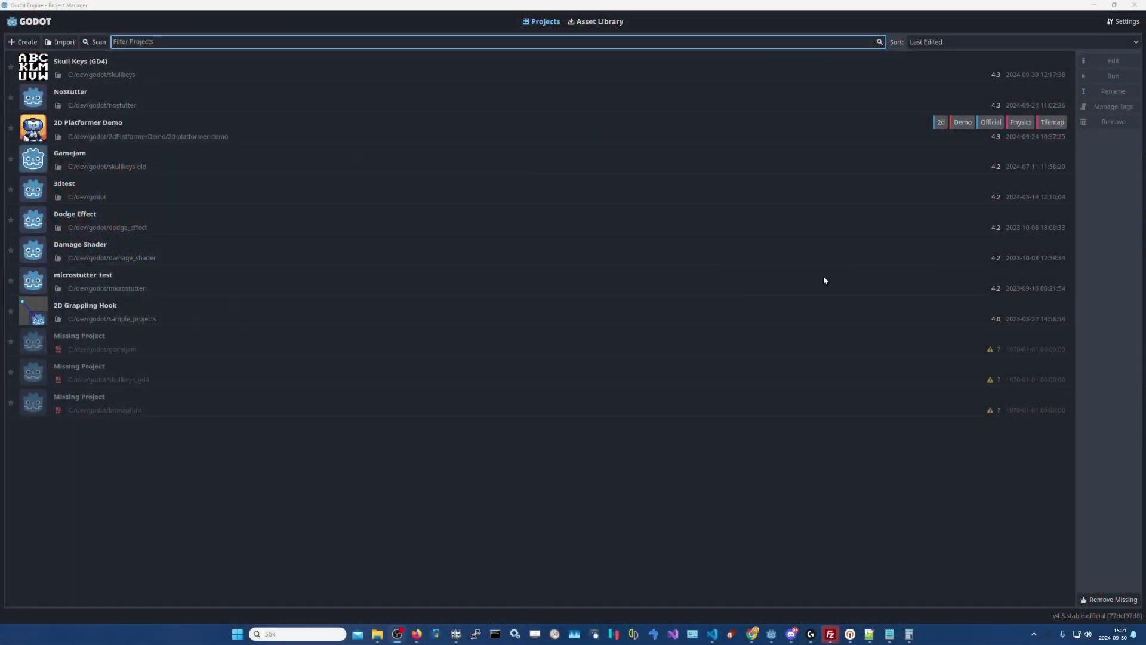
# - Create a new Godot project named 'bitmap' in C:/dev/godot and open it in the editor
pyautogui.click(24, 42)
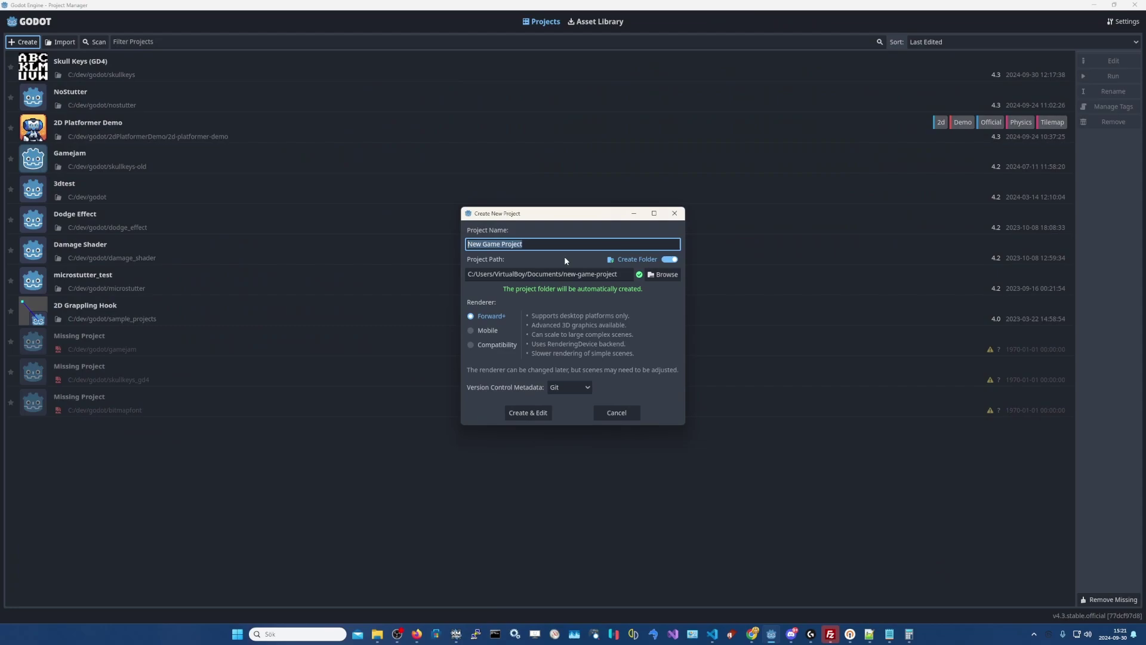
pyautogui.click(661, 273)
pyautogui.click(364, 344)
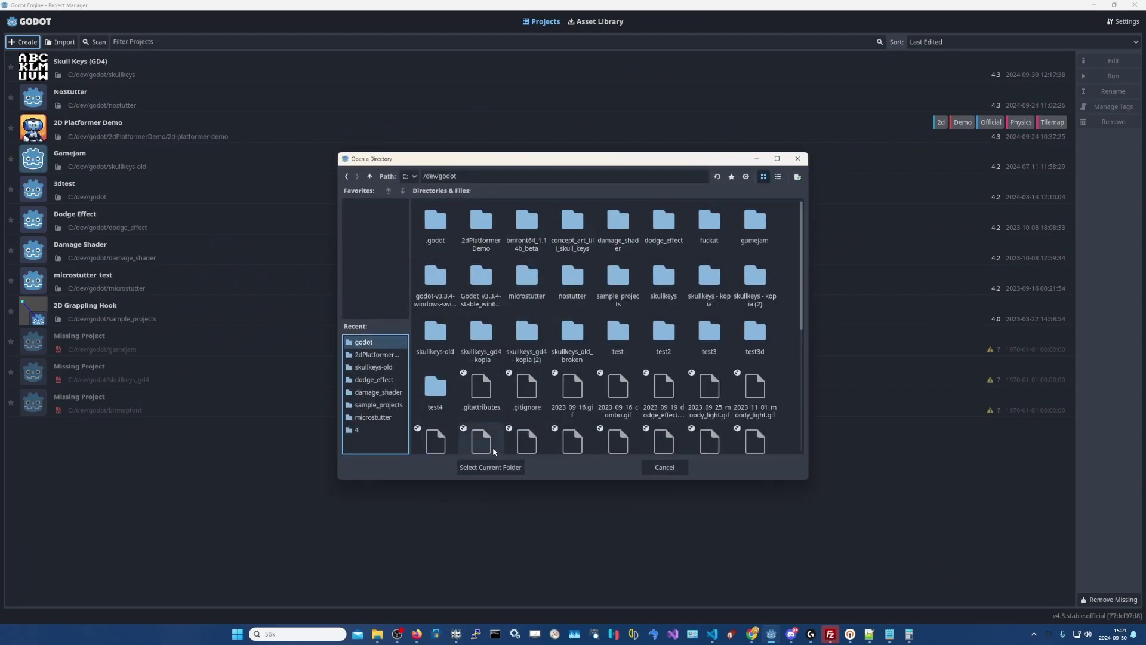
pyautogui.click(493, 465)
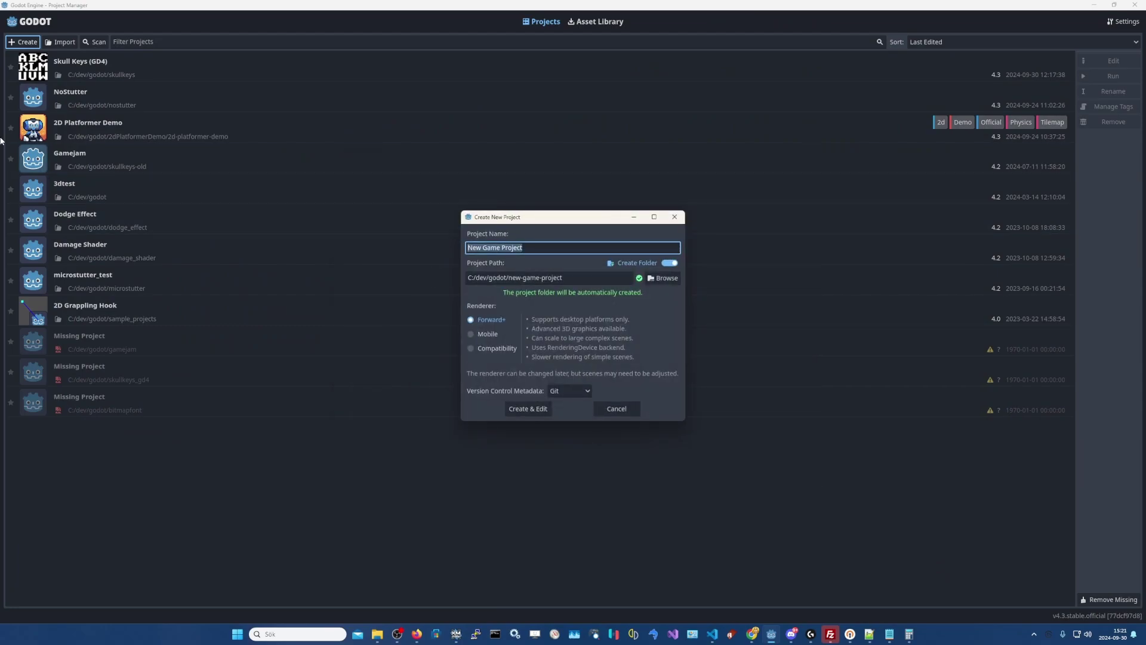
pyautogui.write('bat')
pyautogui.press('BackSpace')
pyautogui.press('BackSpace')
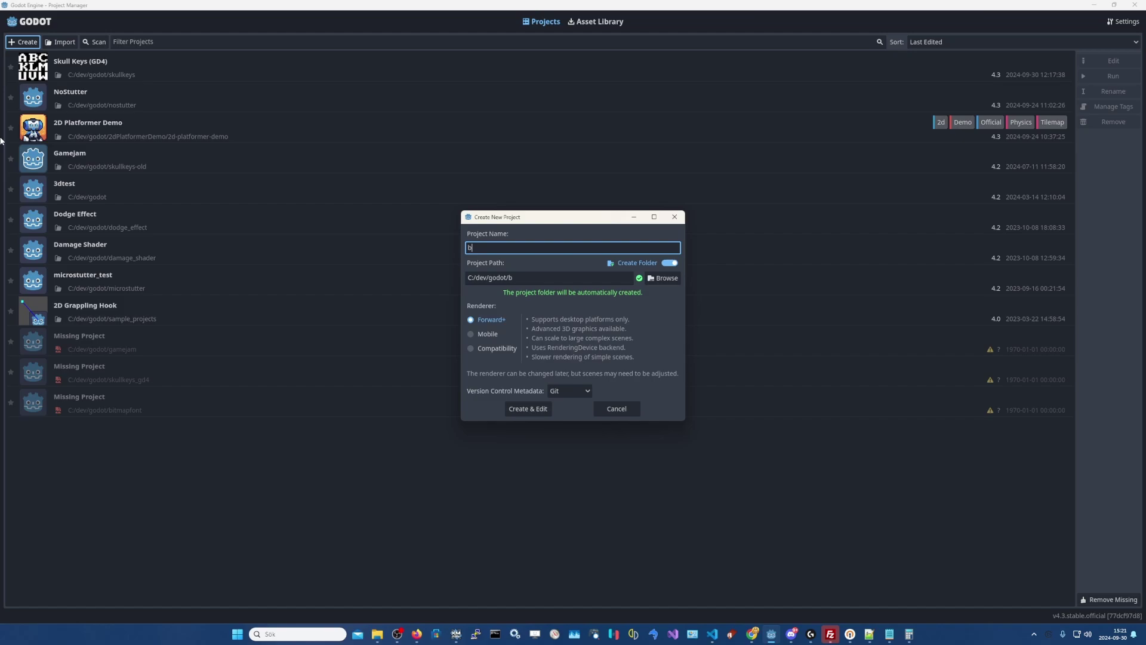
pyautogui.write('itmap')
pyautogui.click(528, 408)
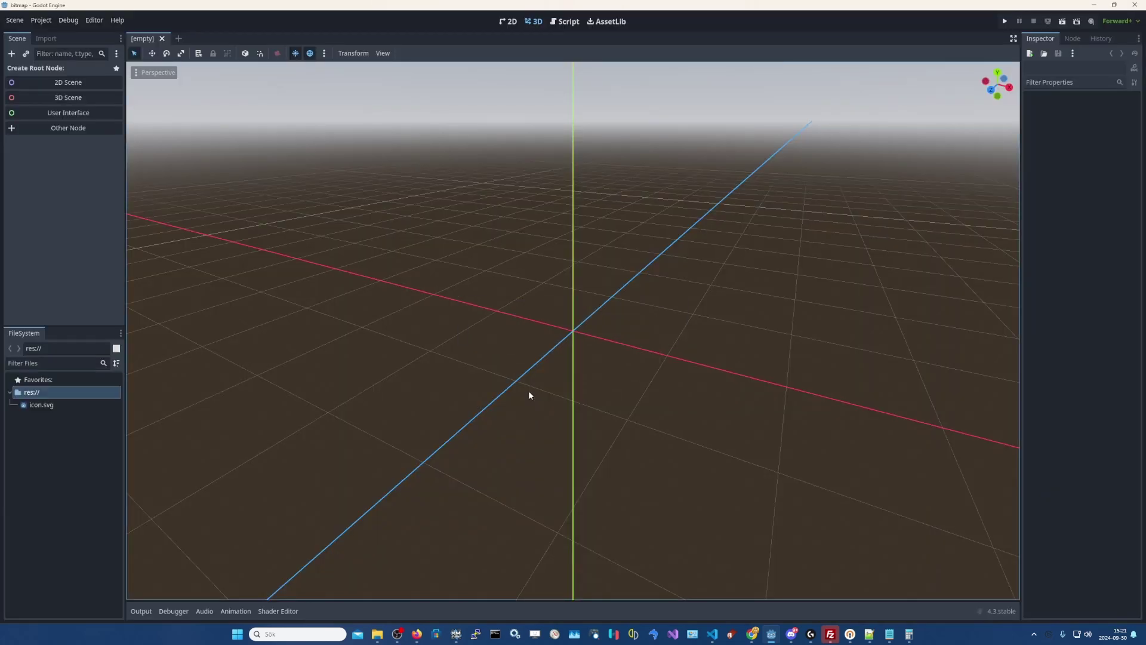
# - Create a 2D Scene so the scene root is a Node2D
pyautogui.click(71, 84)
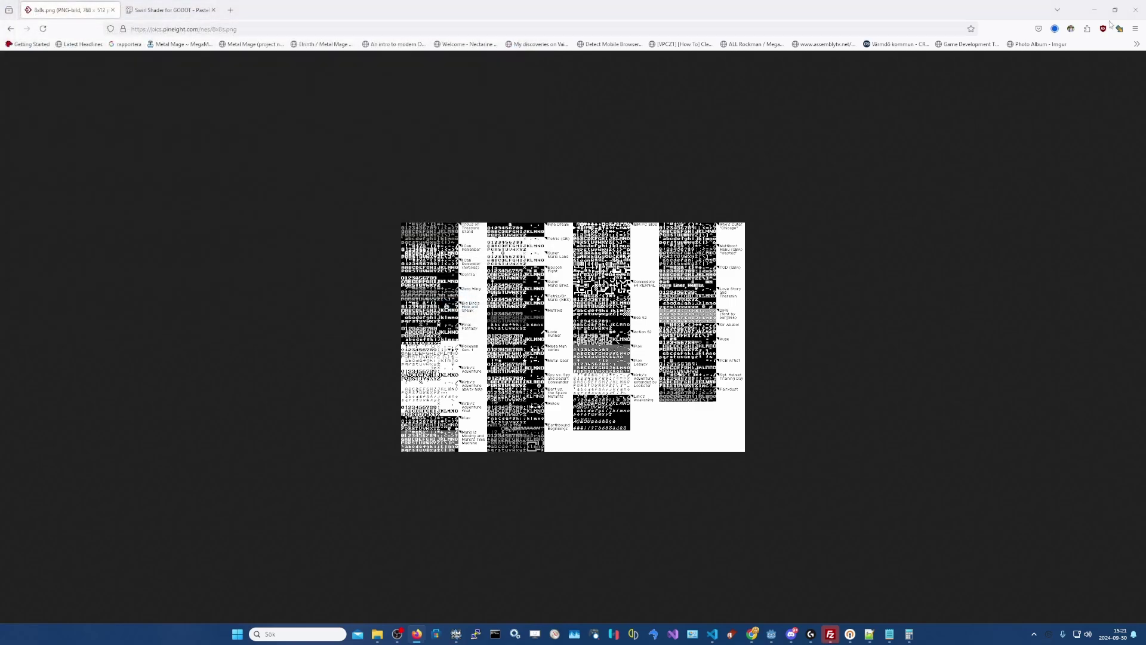
# - Open the downloaded 8x8s.png from its Explorer folder in GIMP
pyautogui.click(1056, 30)
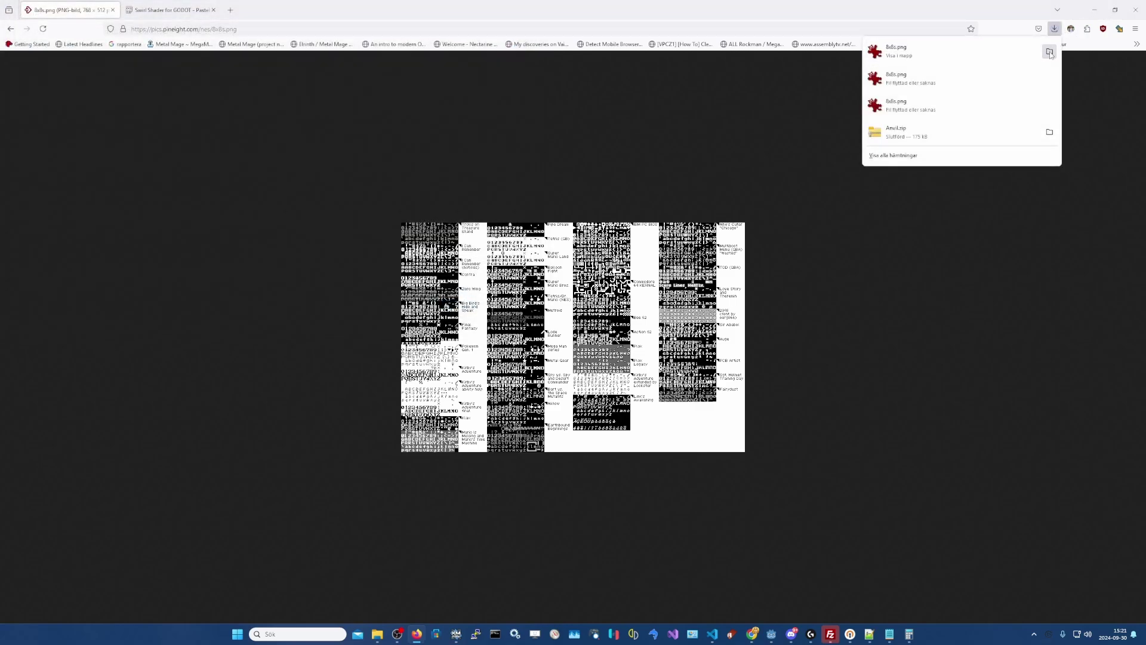
pyautogui.click(1048, 50)
pyautogui.rightClick(198, 251)
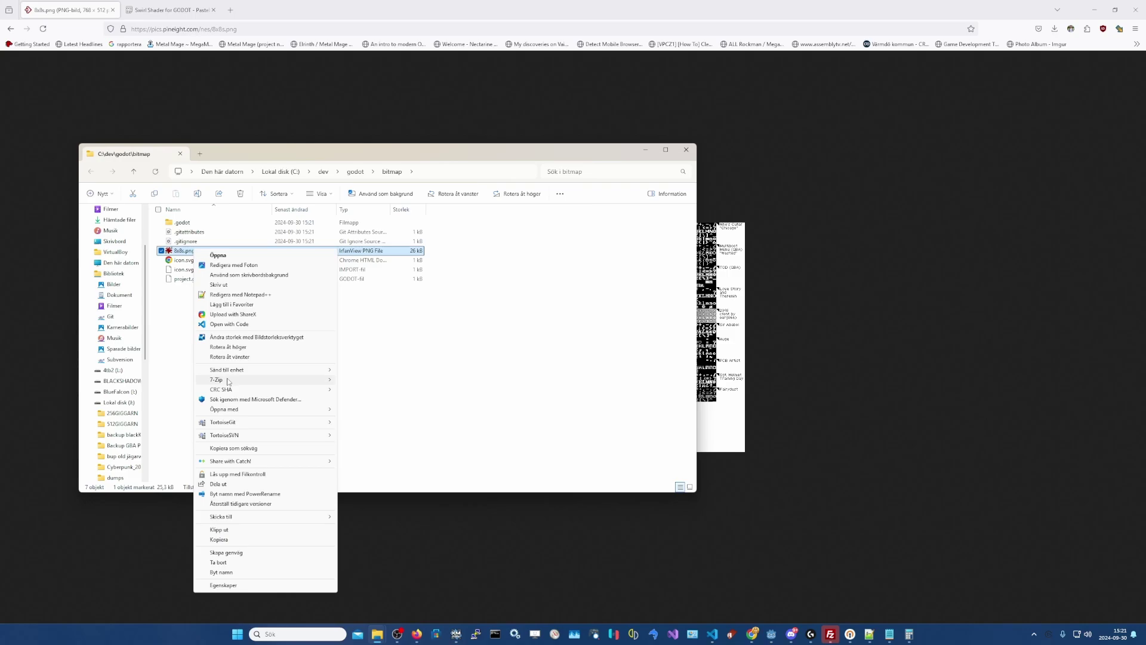
pyautogui.moveTo(299, 410)
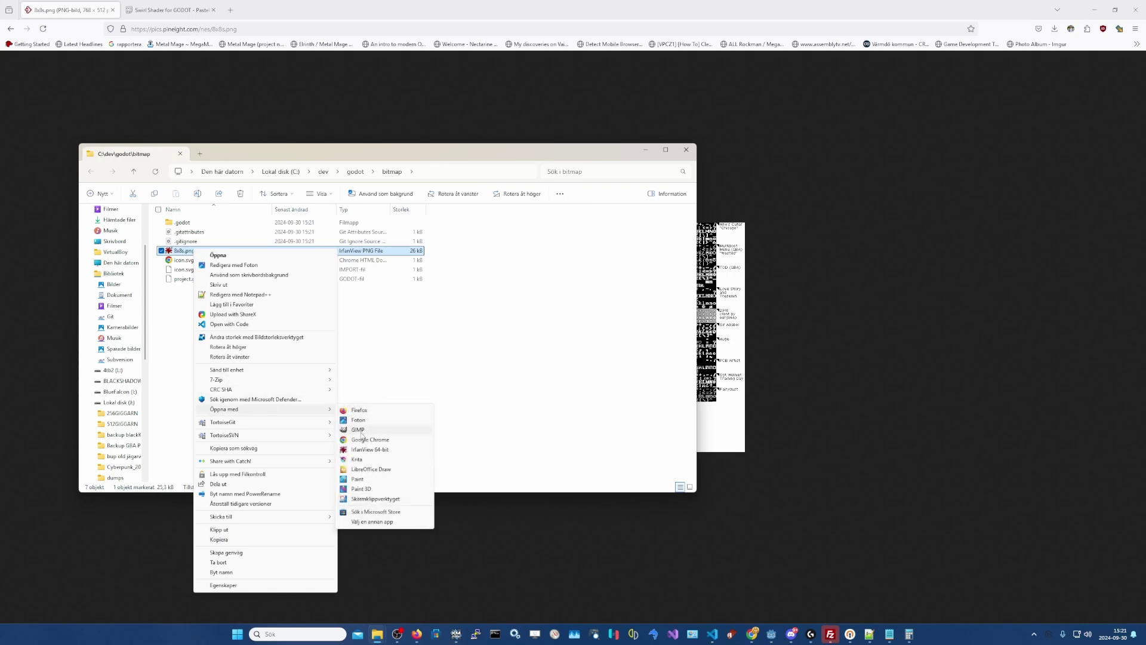
pyautogui.click(361, 432)
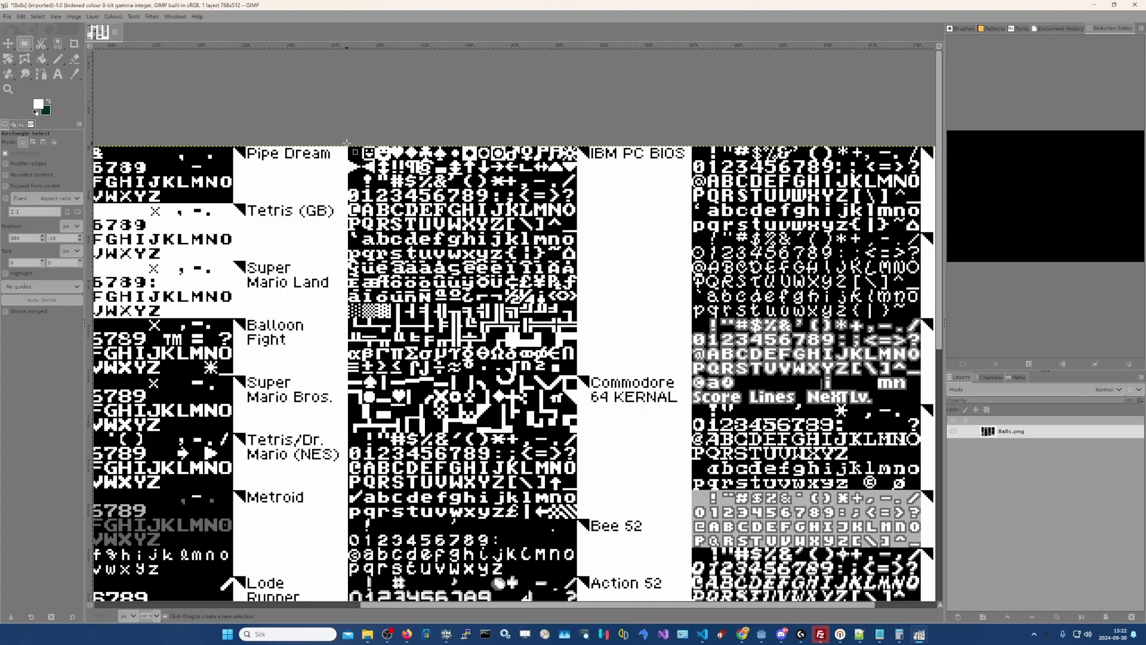
# - Select and copy the 128×128 glyph block from the font sheet
pyautogui.moveTo(350, 144); pyautogui.dragTo(578, 376)
pyautogui.hotkey('ctrl', 'c')
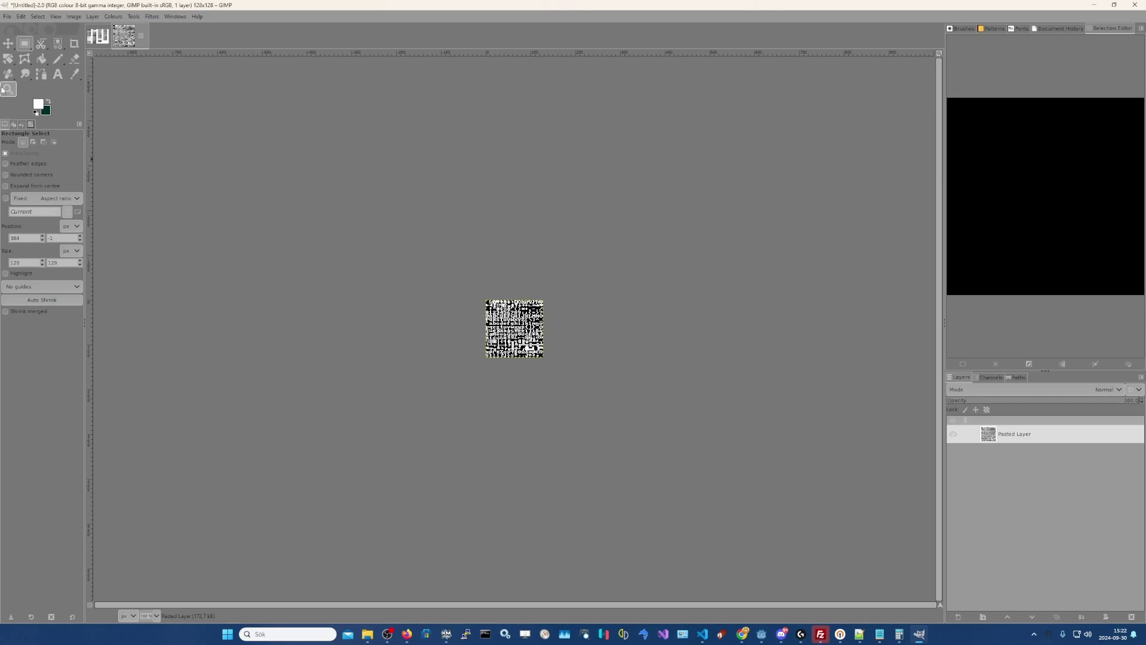
pyautogui.keyDown('ctrl'); pyautogui.scroll(5, 522, 323); pyautogui.keyUp('ctrl')
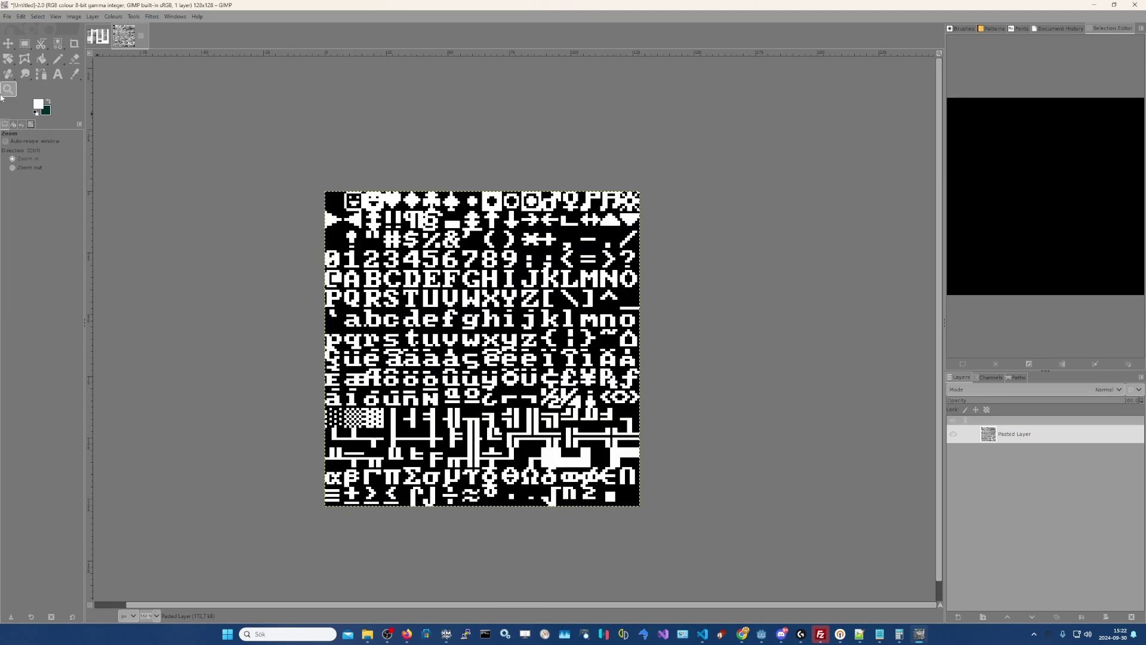
# - Delete the black background of the glyph image to leave transparency, then clear the selection
pyautogui.click(57, 43)
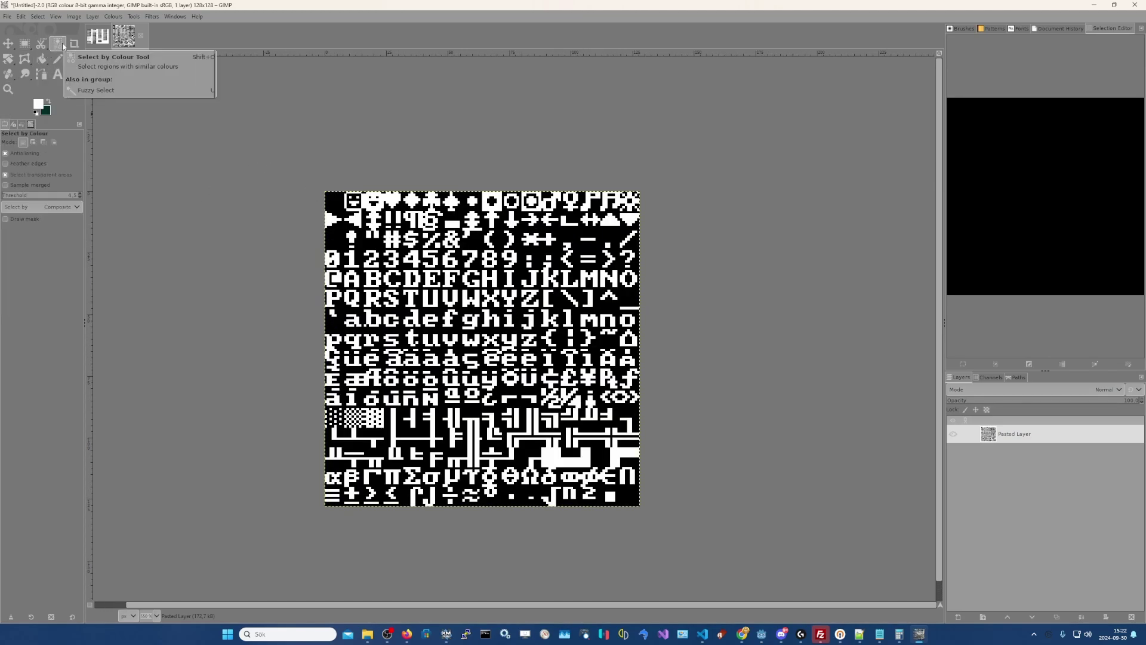
pyautogui.click(579, 226)
pyautogui.press('Delete')
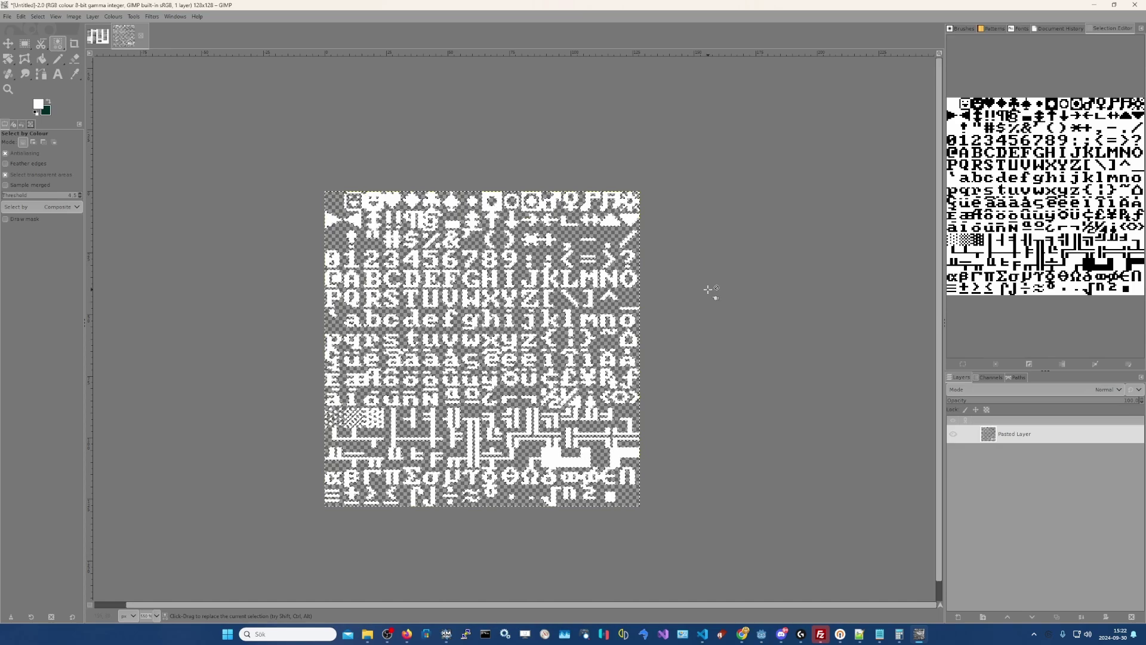
pyautogui.press('r')
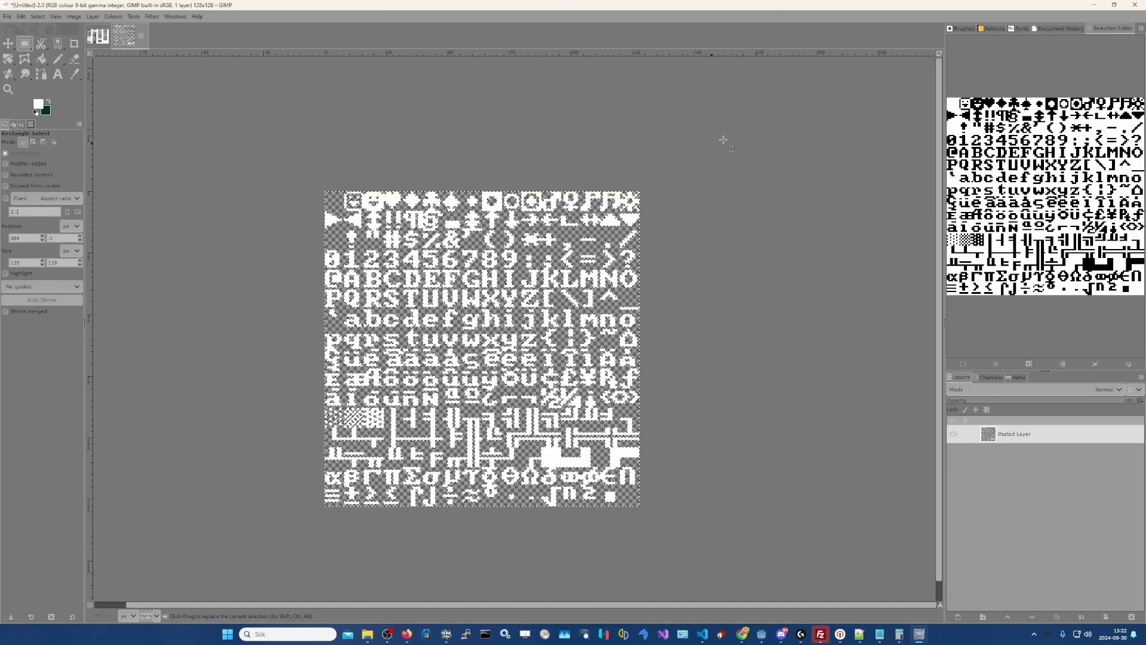
pyautogui.click(752, 146)
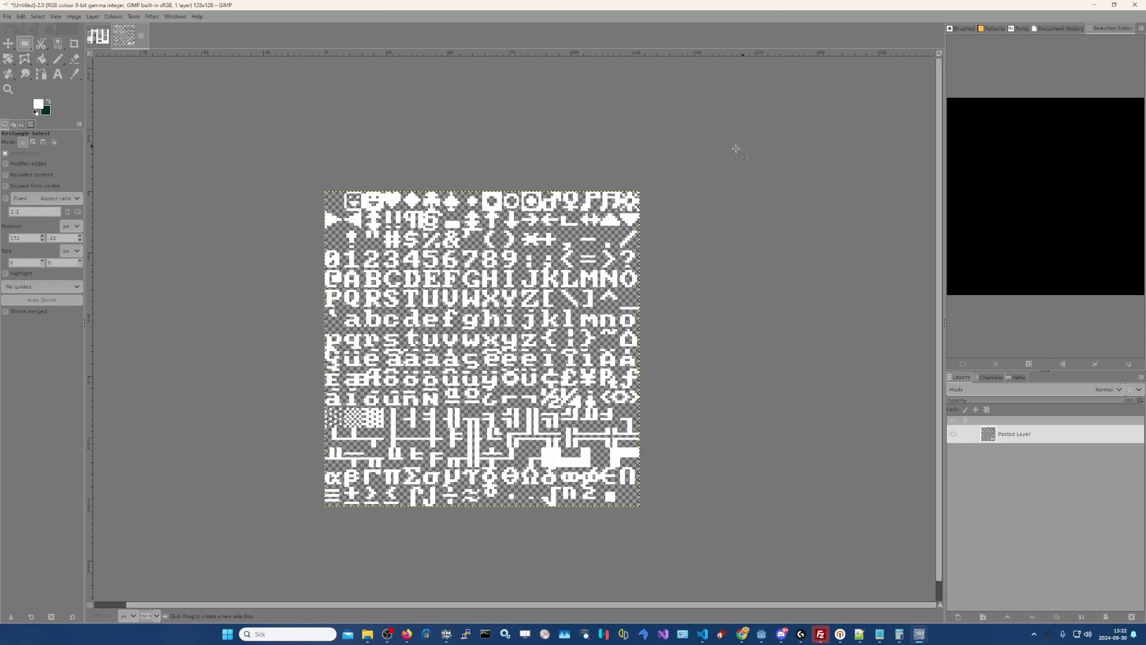
# - Start Export As and browse to the C:\dev\godot\bitmap folder
pyautogui.click(10, 17)
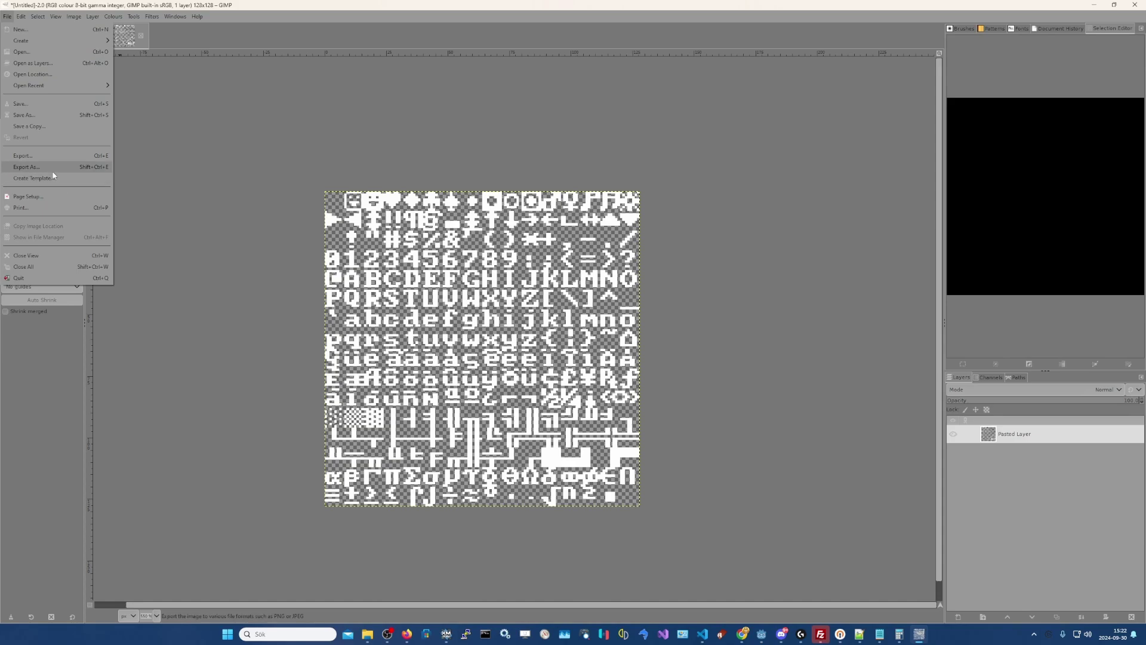
pyautogui.click(24, 167)
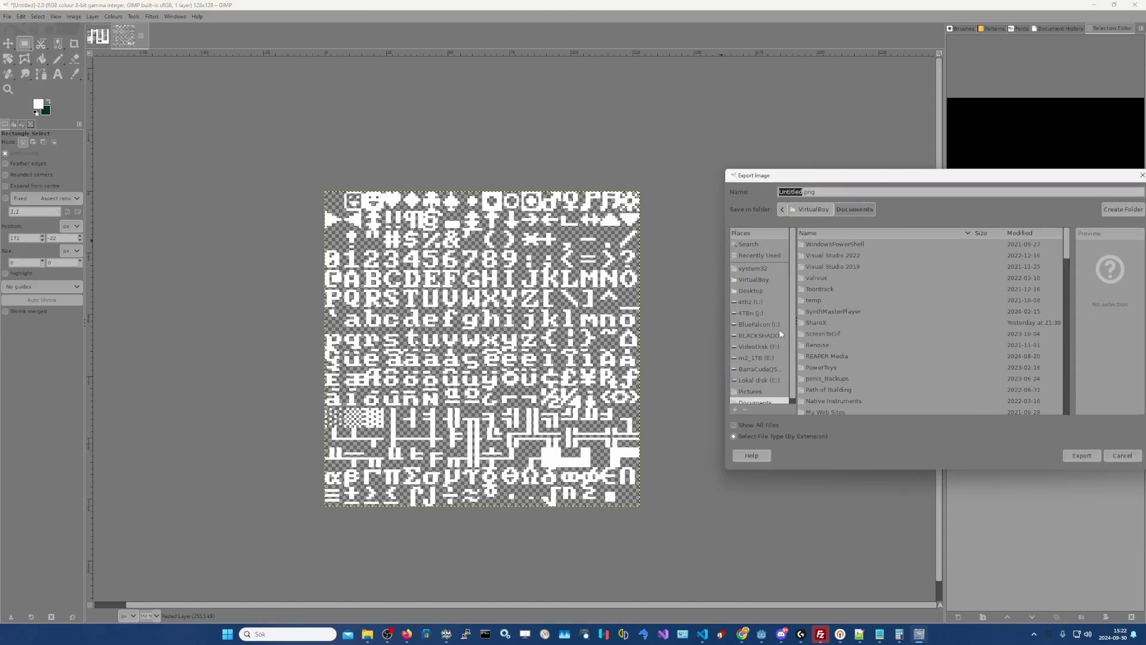
pyautogui.scroll(-1, 765, 344)
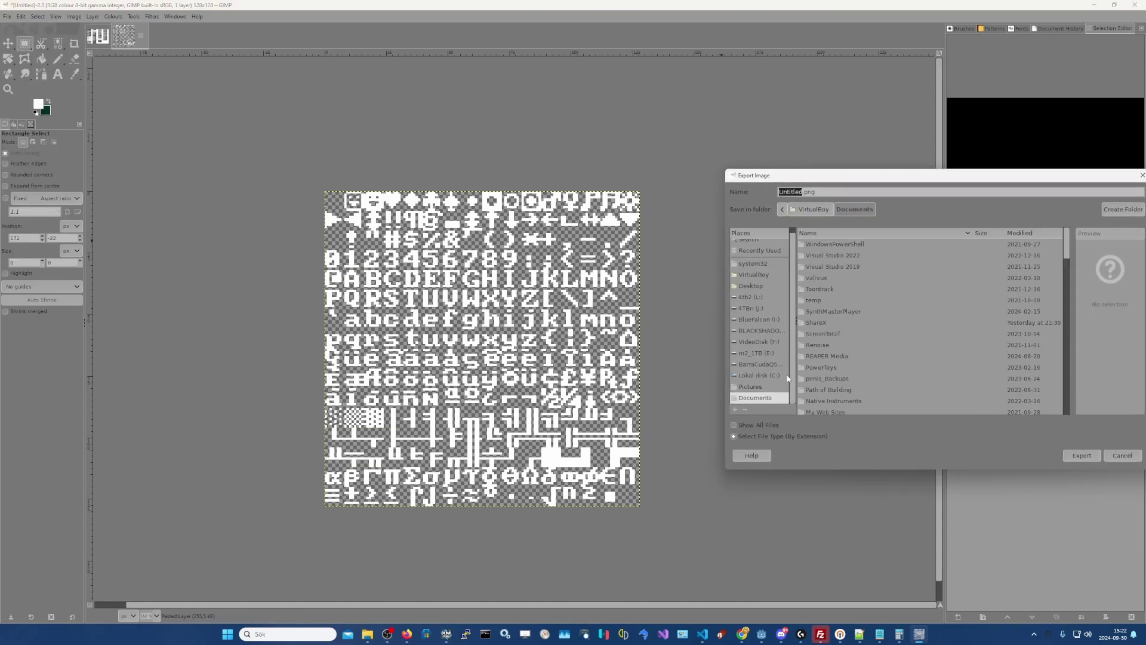
pyautogui.click(757, 375)
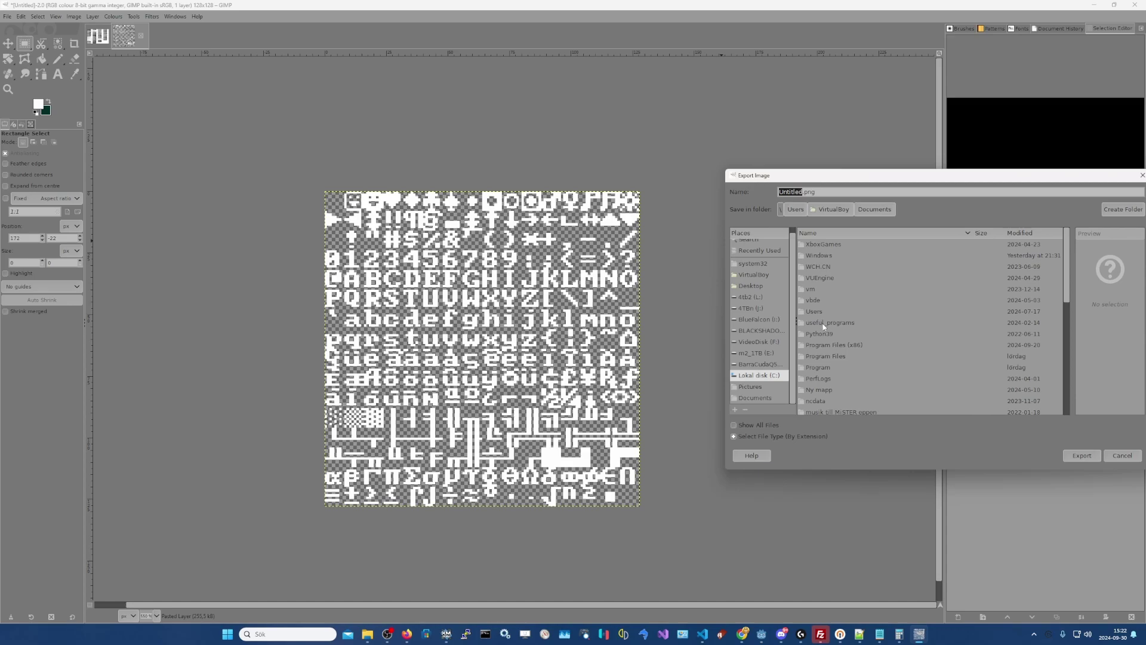
pyautogui.scroll(-5, 824, 326)
pyautogui.doubleClick(814, 274)
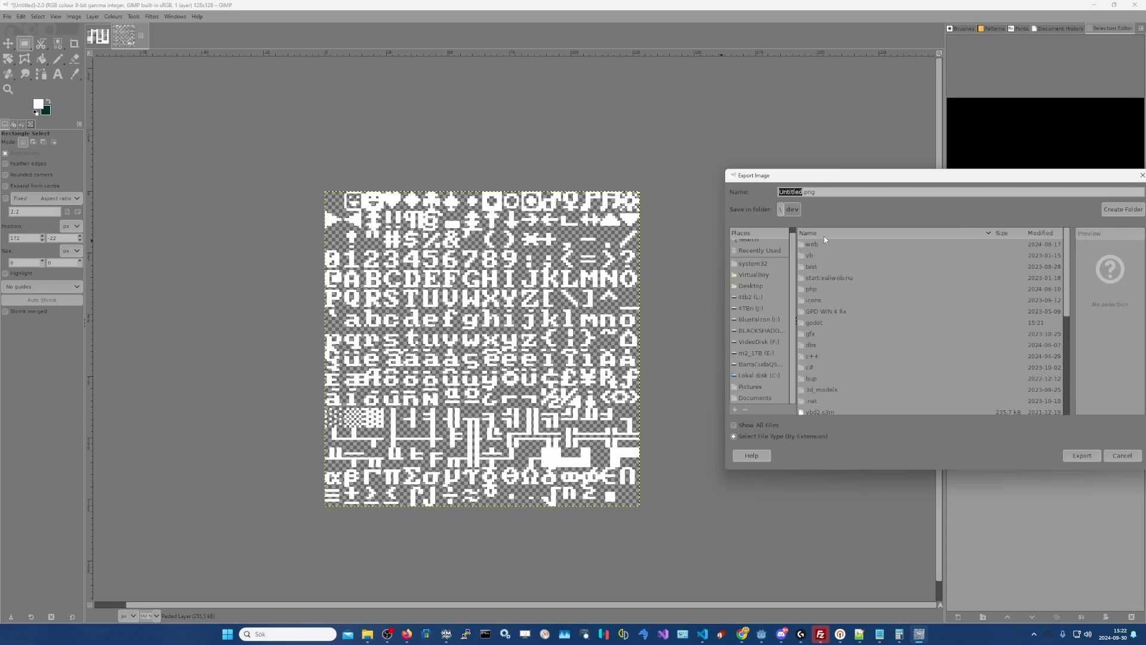
pyautogui.scroll(-3, 833, 293)
pyautogui.doubleClick(814, 251)
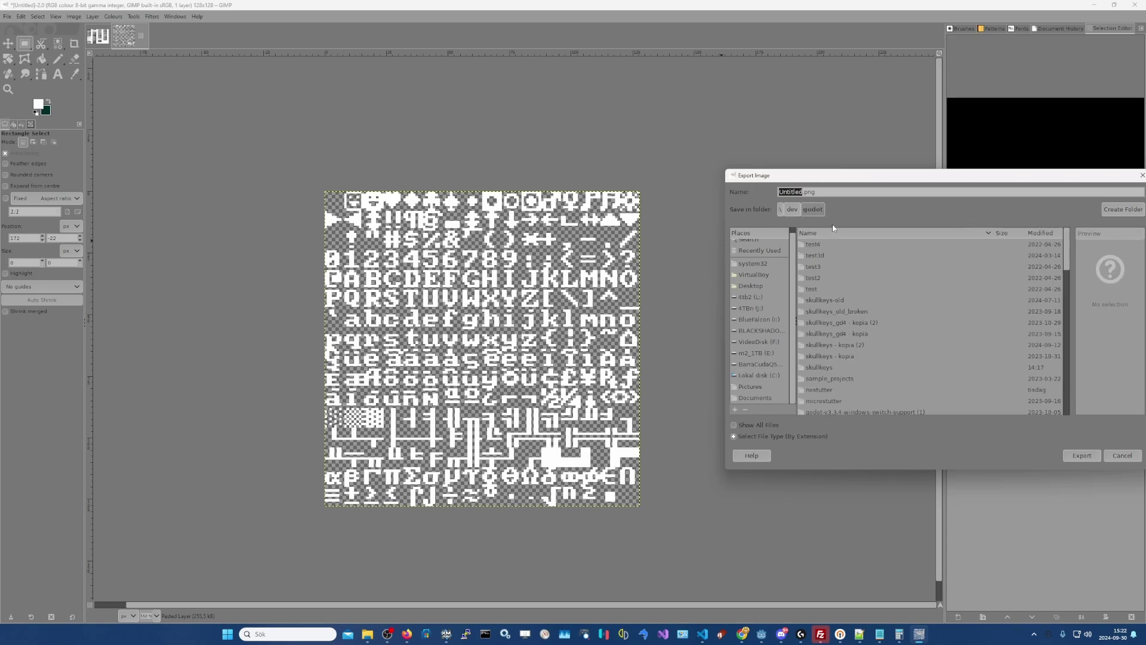
pyautogui.scroll(-5, 839, 327)
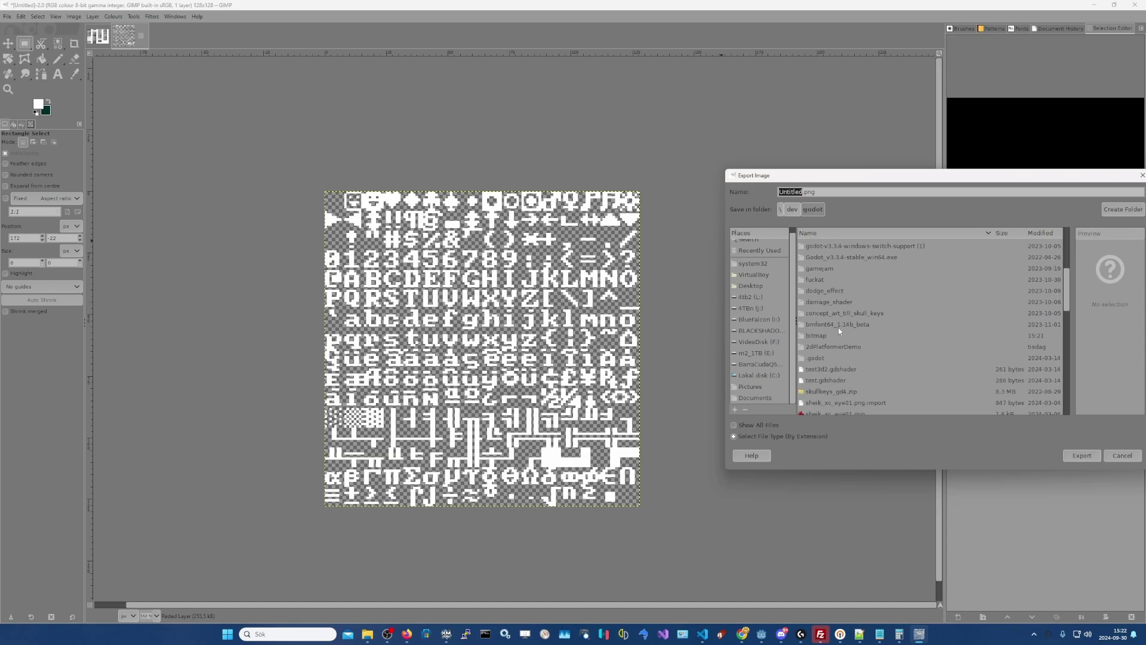
pyautogui.doubleClick(819, 338)
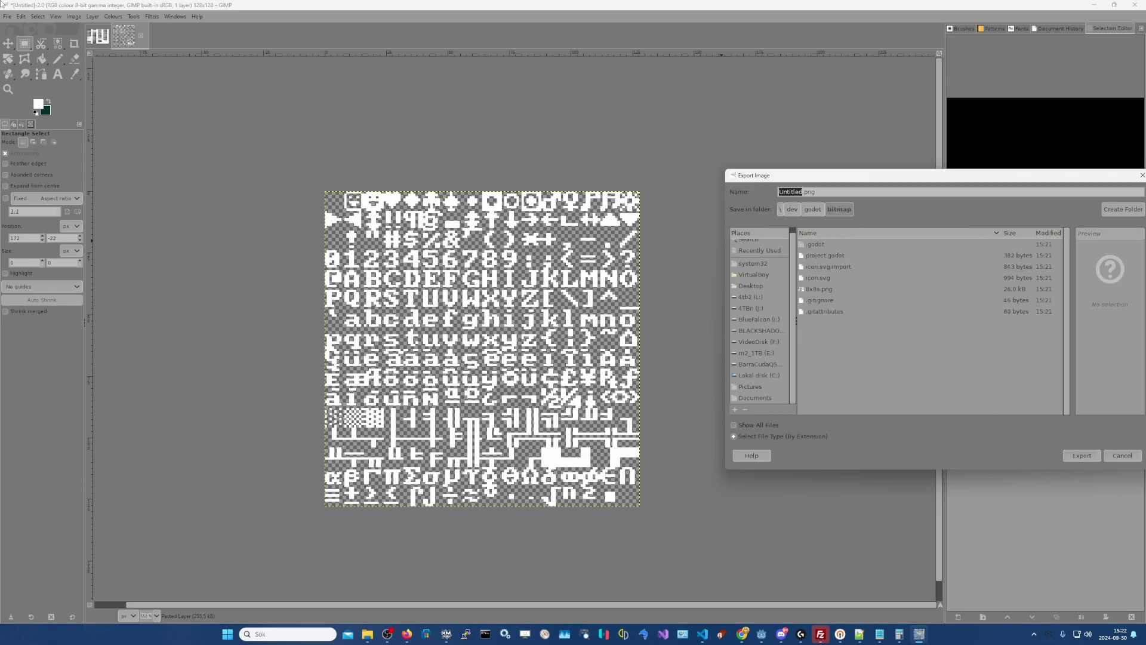
# - Export the image there as ibm_font.png with the default PNG settings
pyautogui.write('ibm_font')
pyautogui.press('Return')
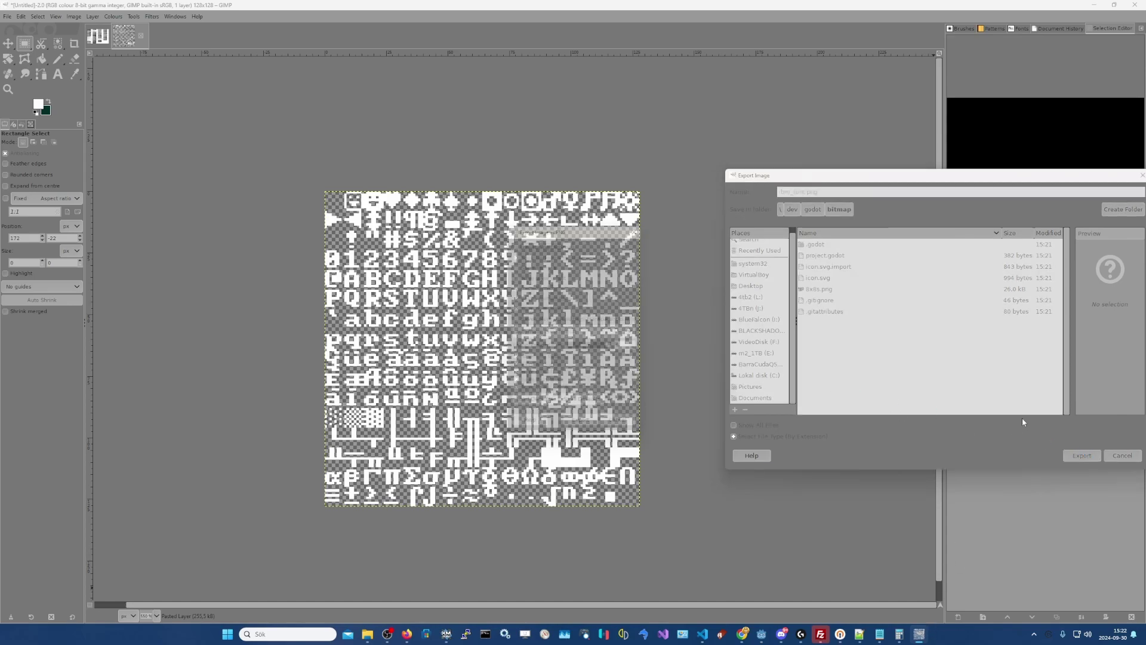
pyautogui.click(583, 430)
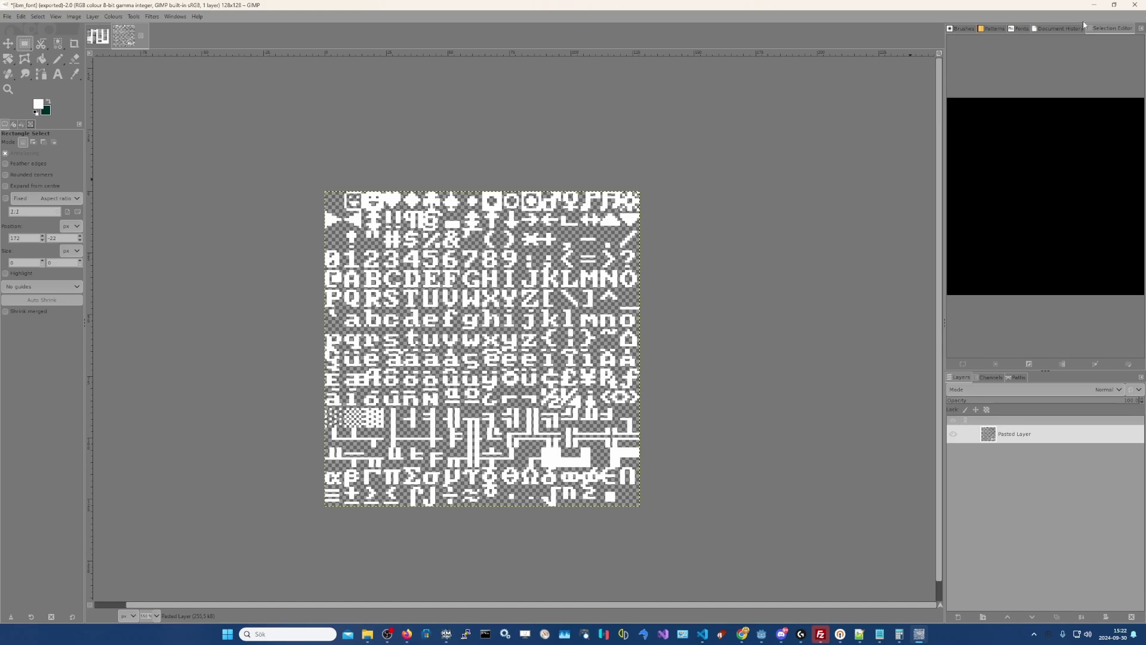
pyautogui.click(1093, 8)
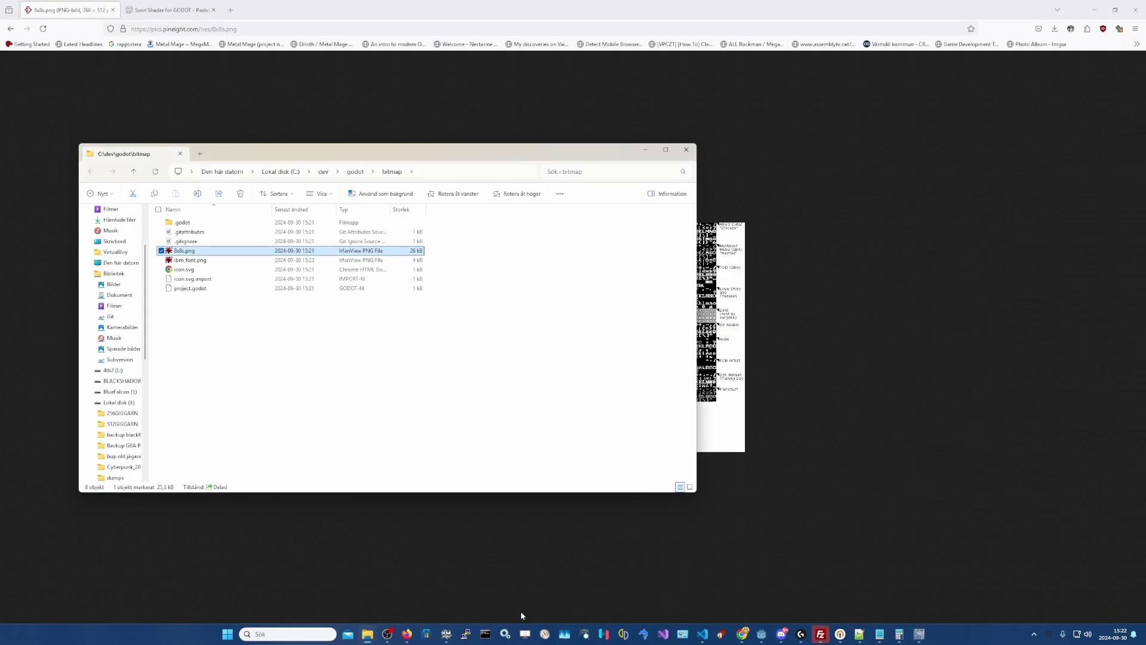
# - Set ibm_font.png's import type to Font Data (Image Font)
pyautogui.click(762, 634)
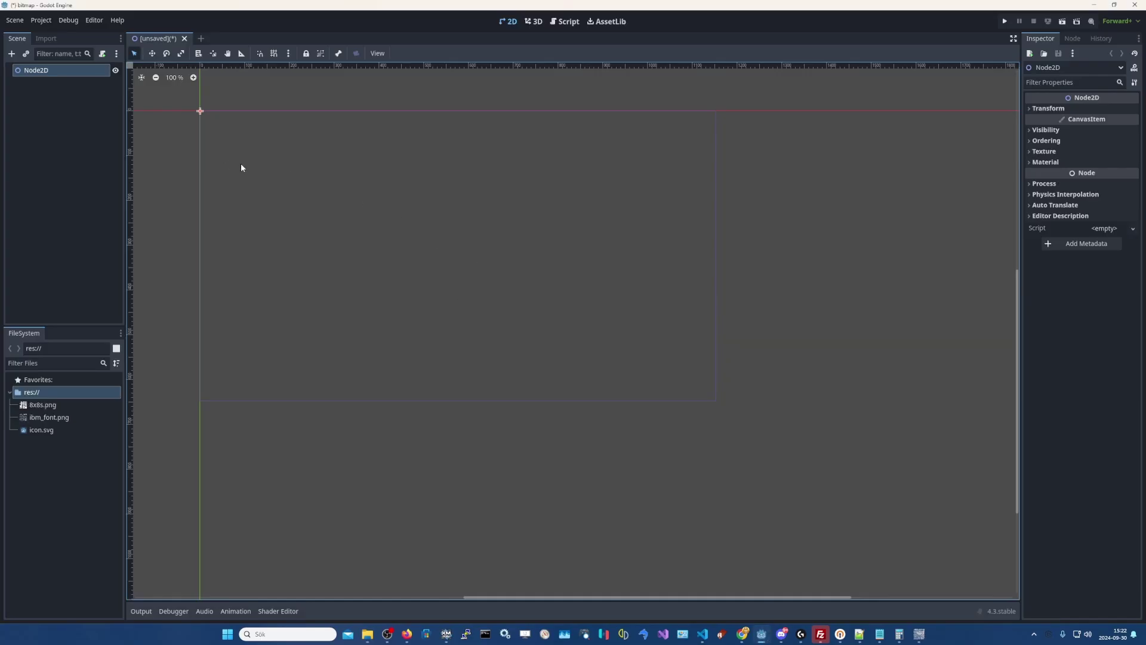
pyautogui.click(53, 418)
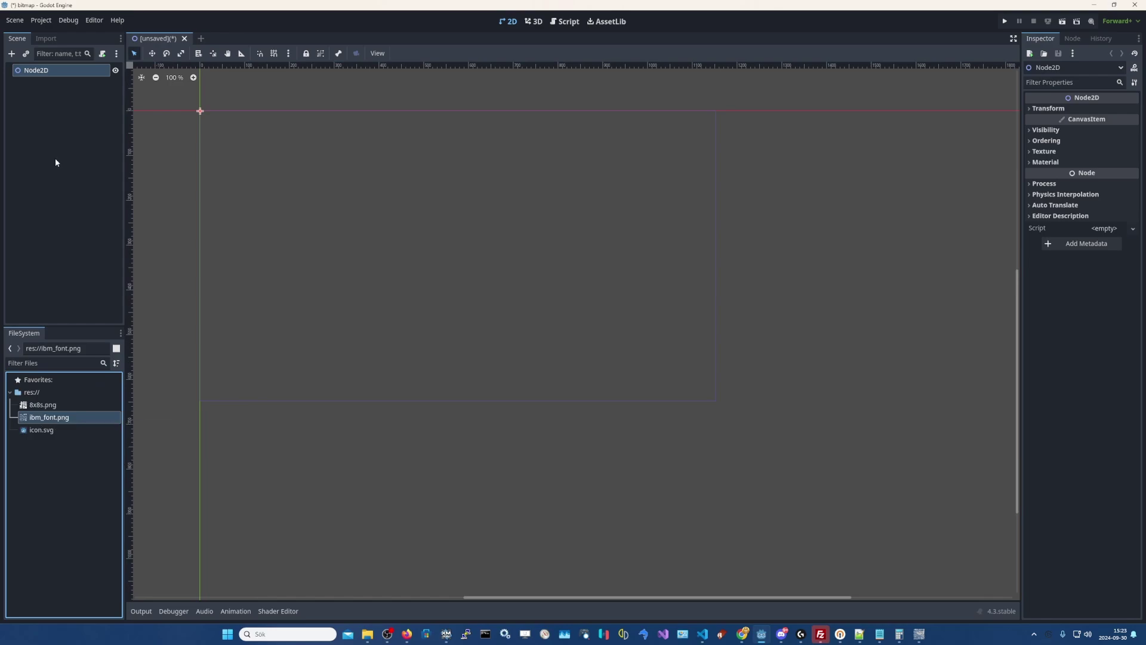
pyautogui.click(44, 39)
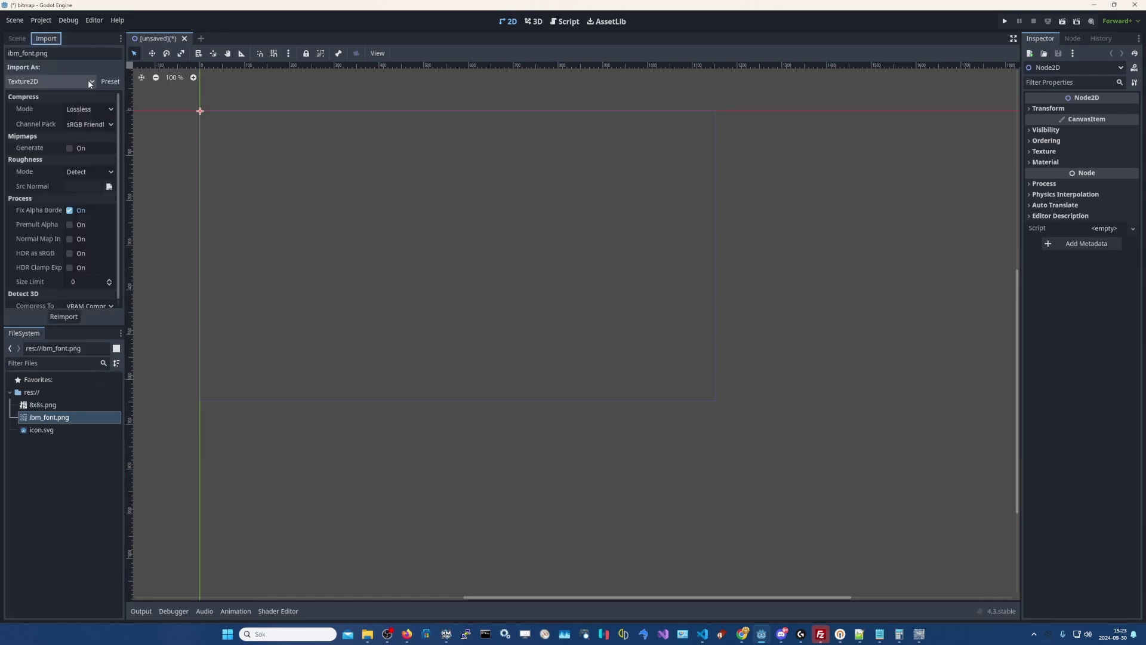
pyautogui.click(36, 81)
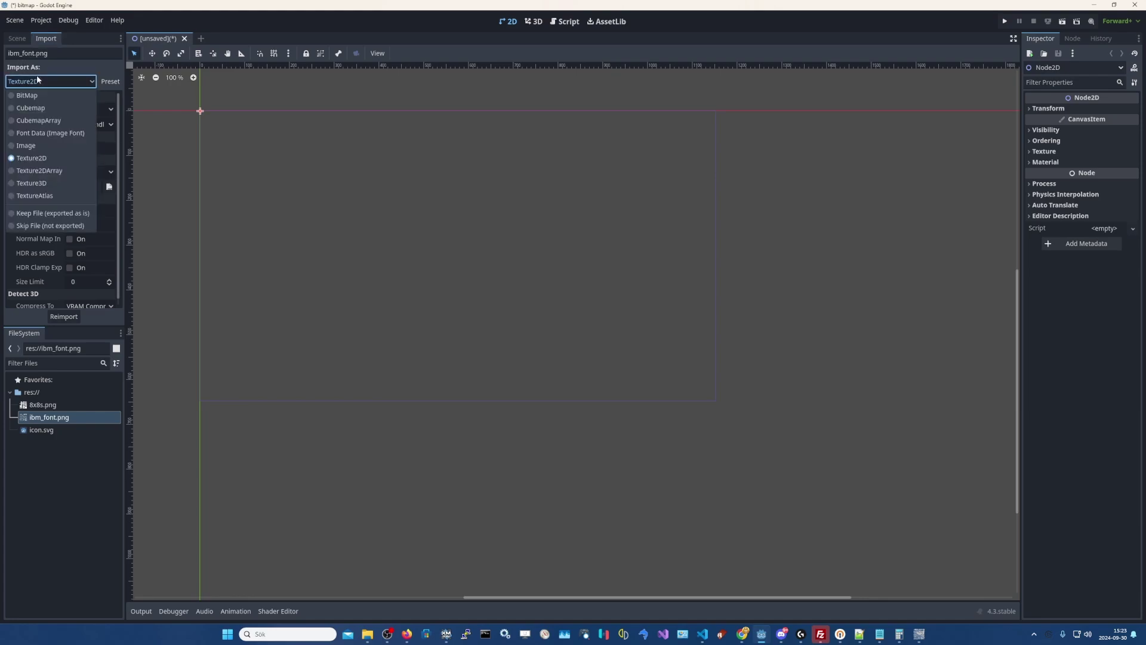
pyautogui.click(43, 135)
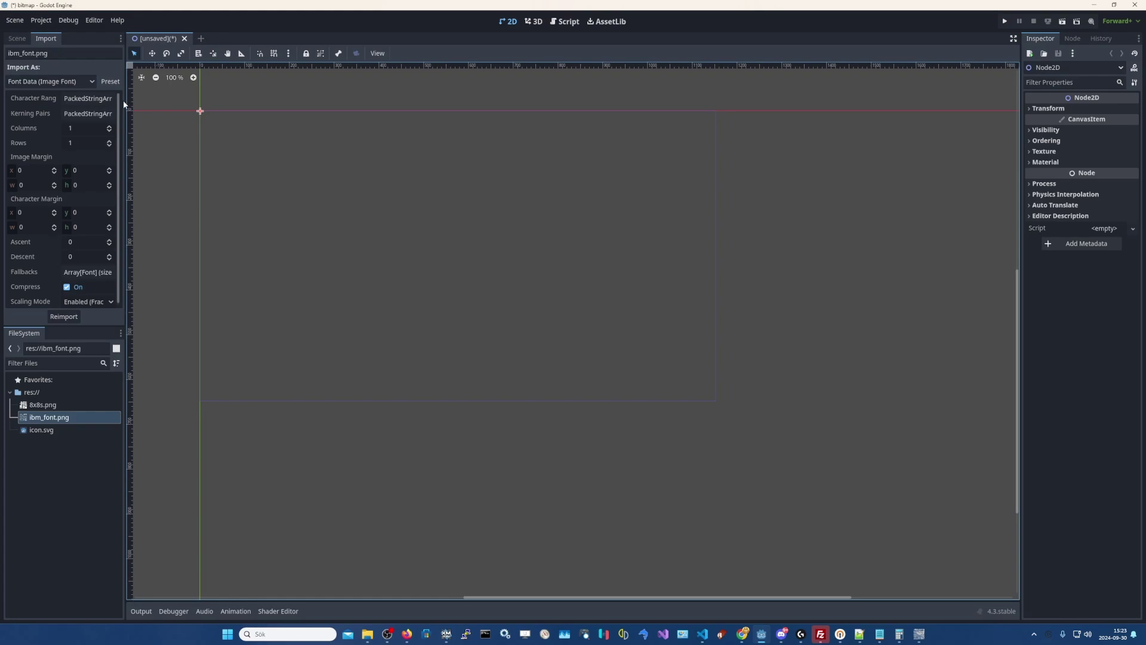
# - Add character range 0-127 with 16 columns and 16 rows, then reimport the font
pyautogui.moveTo(123, 100); pyautogui.dragTo(139, 100)
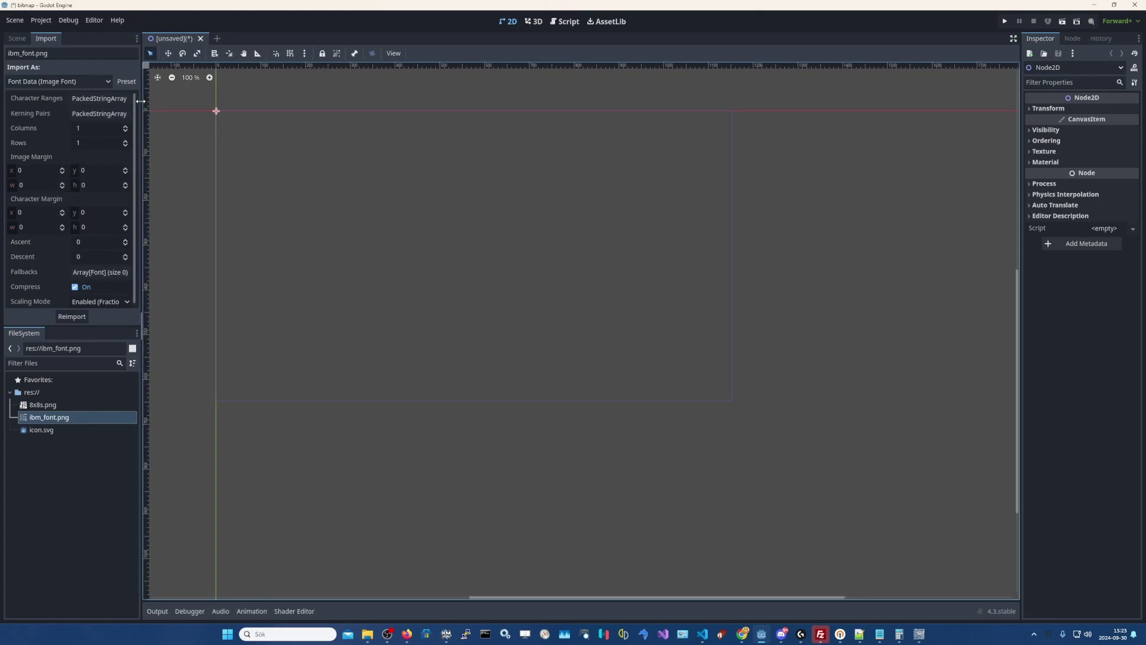
pyautogui.click(94, 100)
pyautogui.click(76, 128)
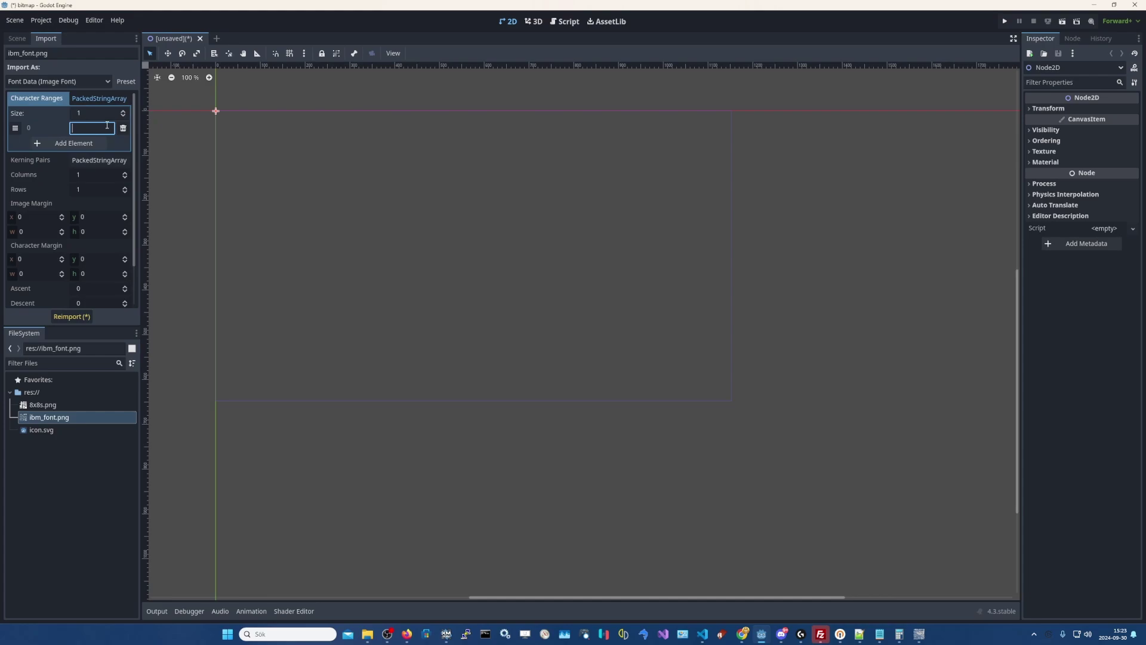
pyautogui.press('Return')
pyautogui.click(95, 176)
pyautogui.write('16')
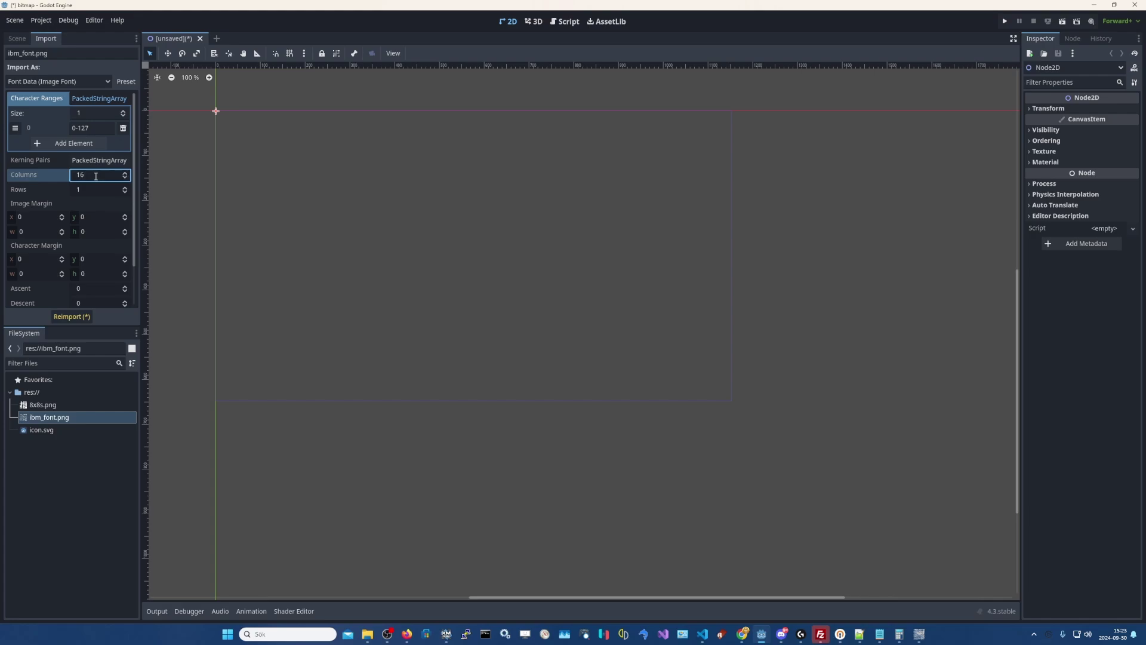
pyautogui.click(98, 190)
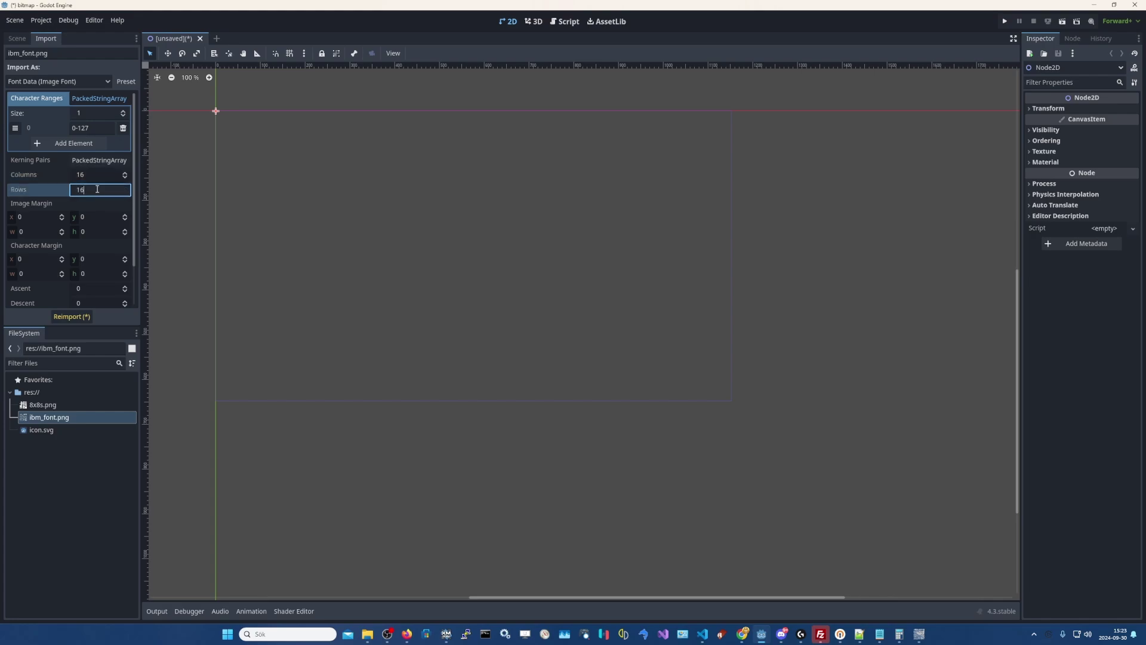
pyautogui.click(80, 320)
pyautogui.click(512, 333)
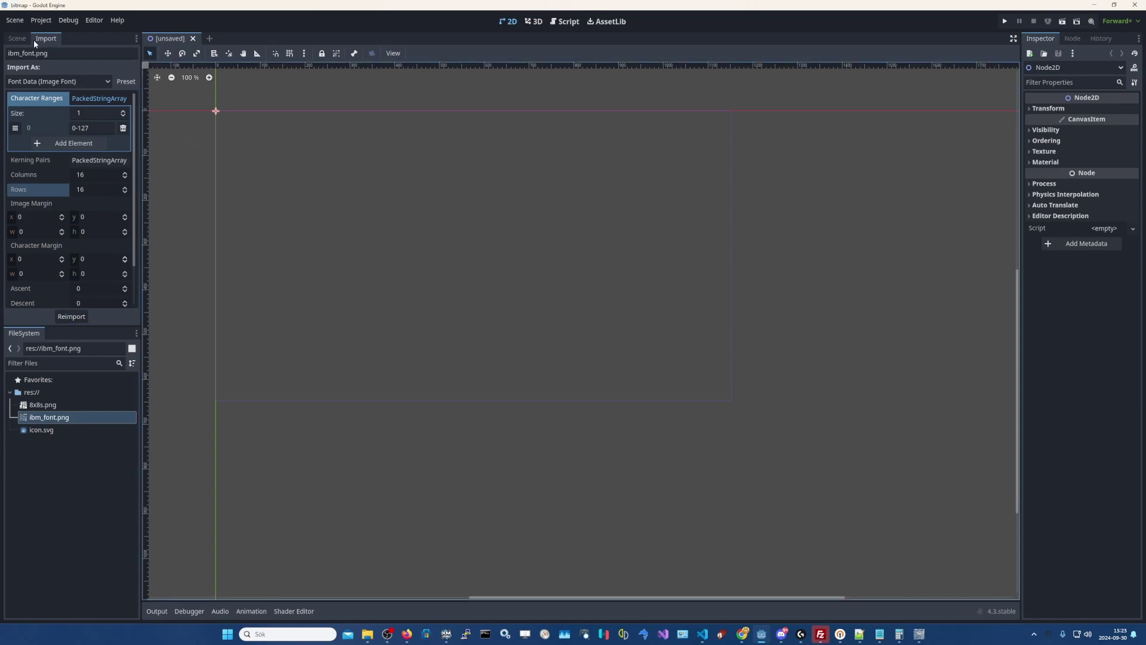
# - Add a RichTextLabel child to Node2D and move it to the canvas centre
pyautogui.click(17, 38)
pyautogui.rightClick(51, 74)
pyautogui.click(70, 78)
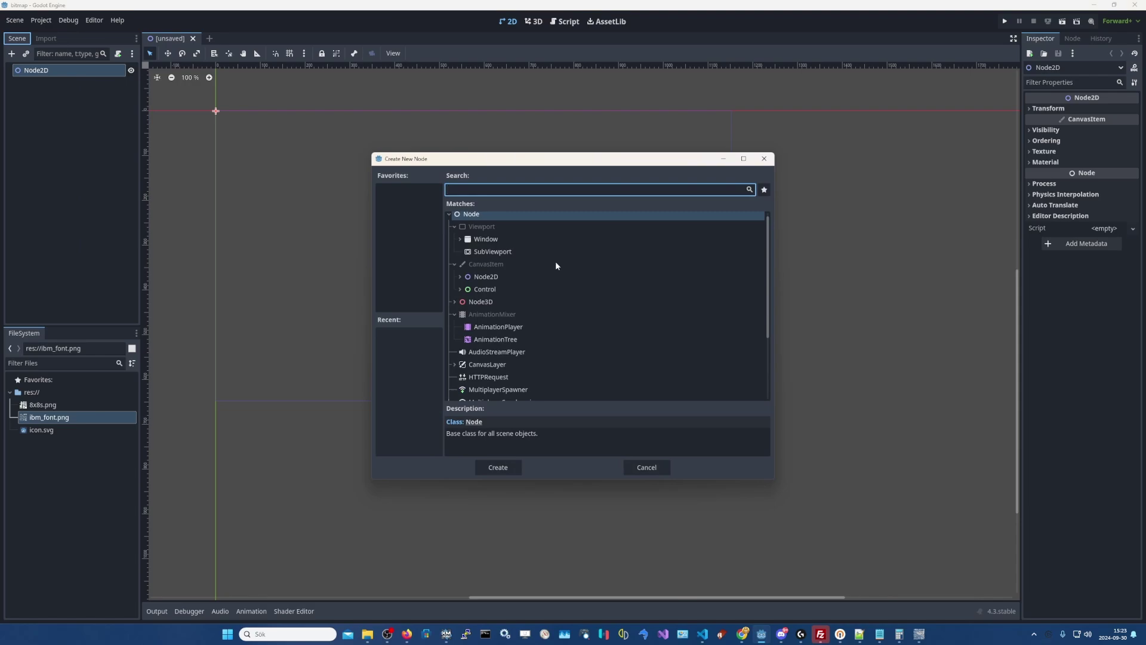
pyautogui.write('rich')
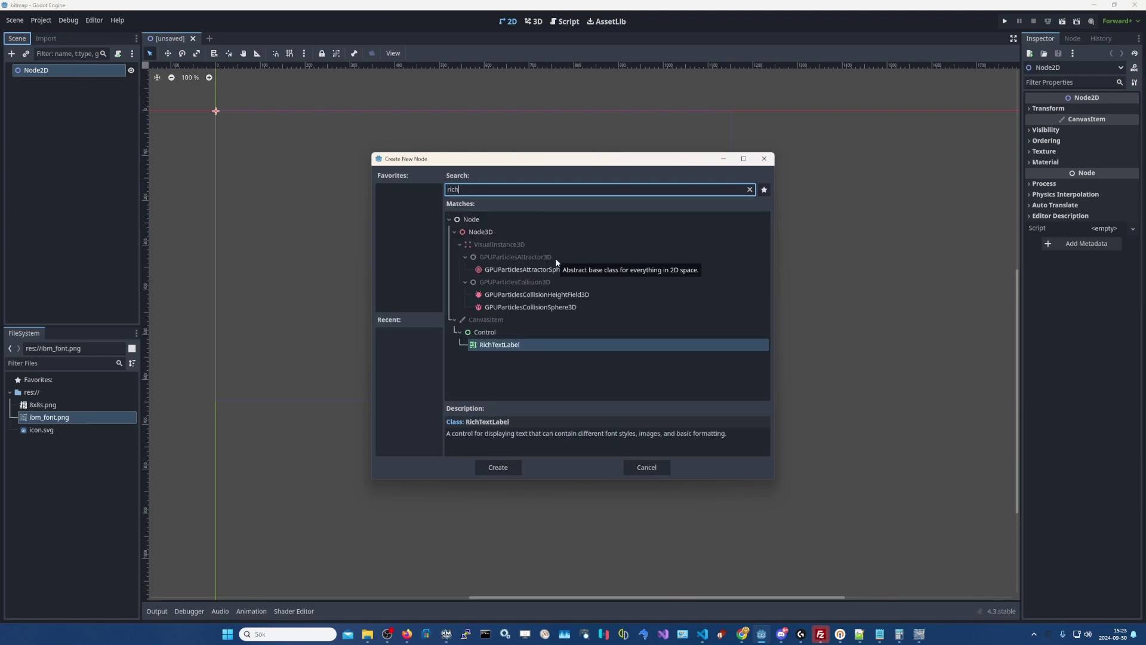
pyautogui.write('text')
pyautogui.click(495, 259)
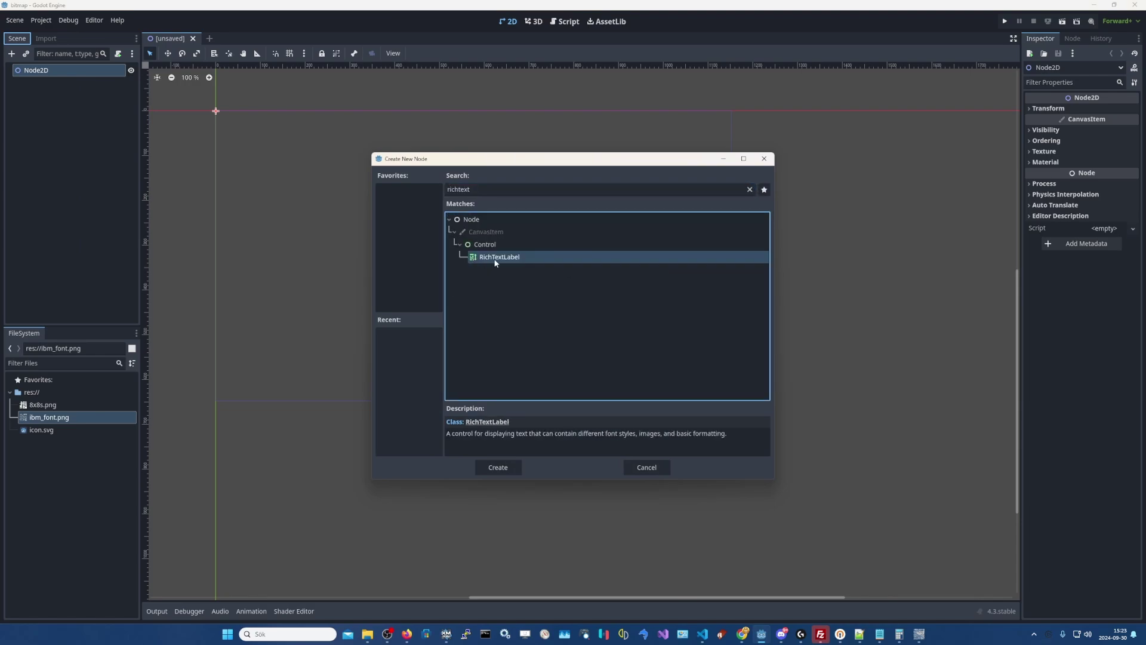
pyautogui.doubleClick(495, 258)
pyautogui.moveTo(226, 119); pyautogui.dragTo(460, 235)
# - Set the label text to '[center]Testing...[/center]' with BBCode enabled, widening it to fit
pyautogui.click(1086, 150)
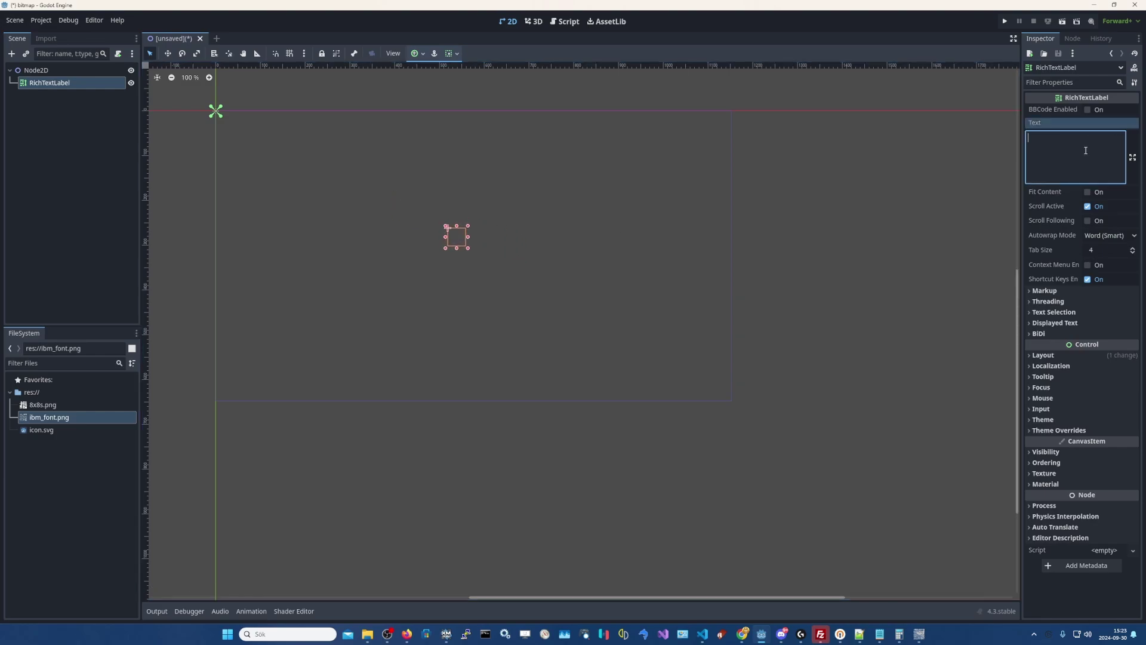
pyautogui.write('Testing...')
pyautogui.moveTo(468, 239); pyautogui.dragTo(527, 237)
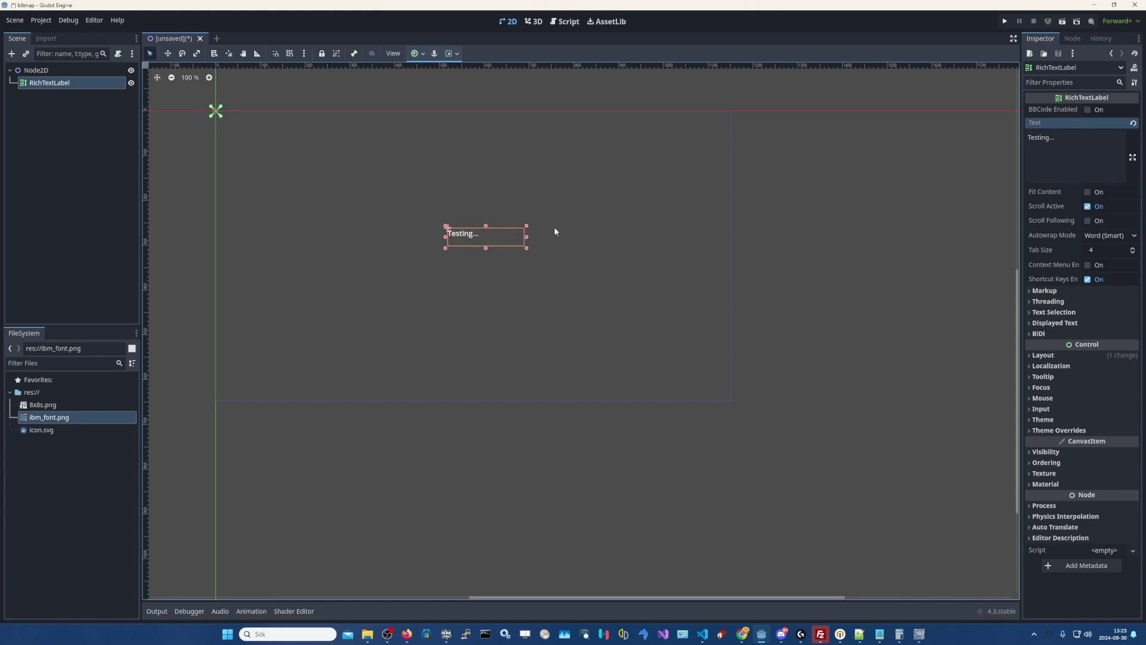
pyautogui.click(1050, 154)
pyautogui.click(1088, 110)
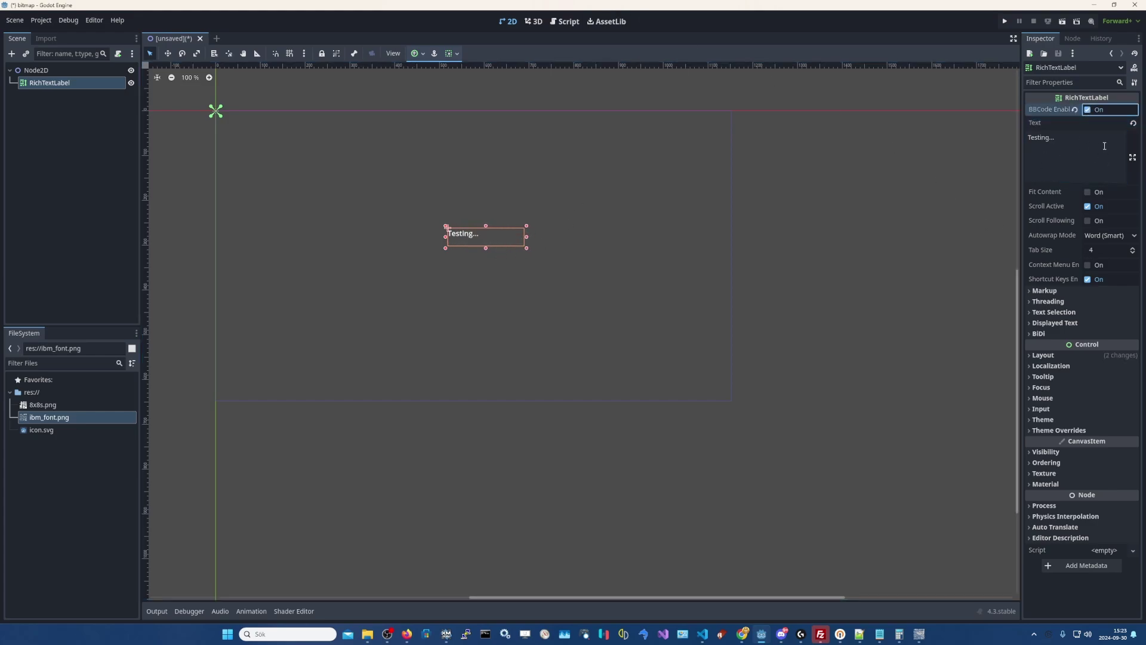
pyautogui.write('[center]')
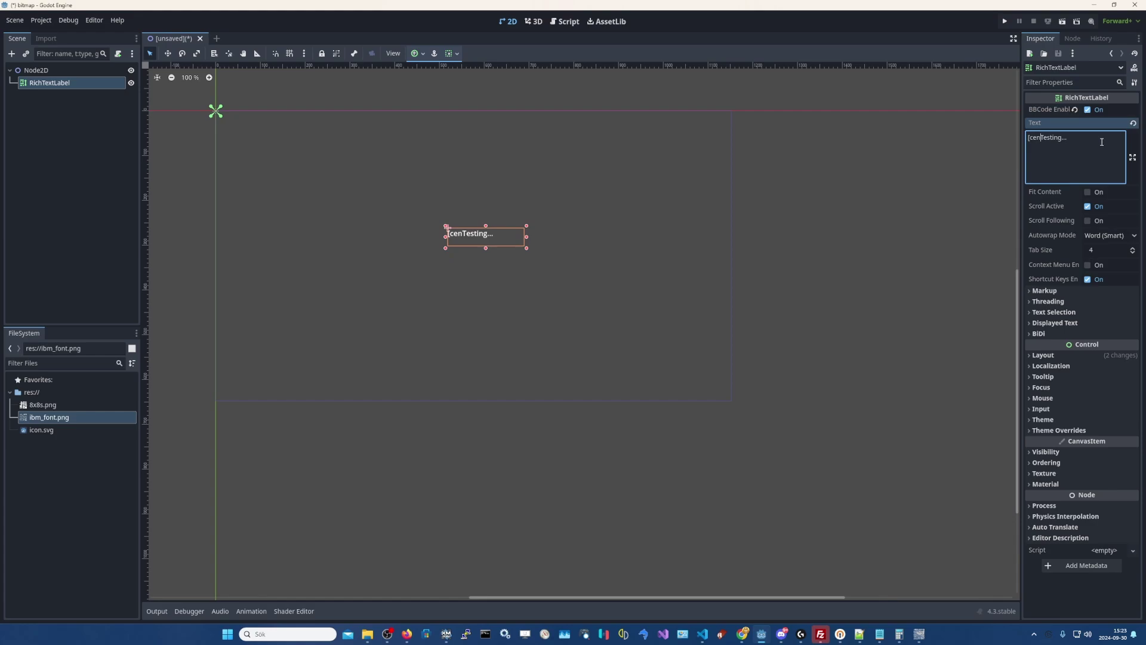
pyautogui.press('End')
pyautogui.write('[/center]')
pyautogui.click(692, 209)
# - Reselect the label and expand its Theme property choices
pyautogui.click(495, 239)
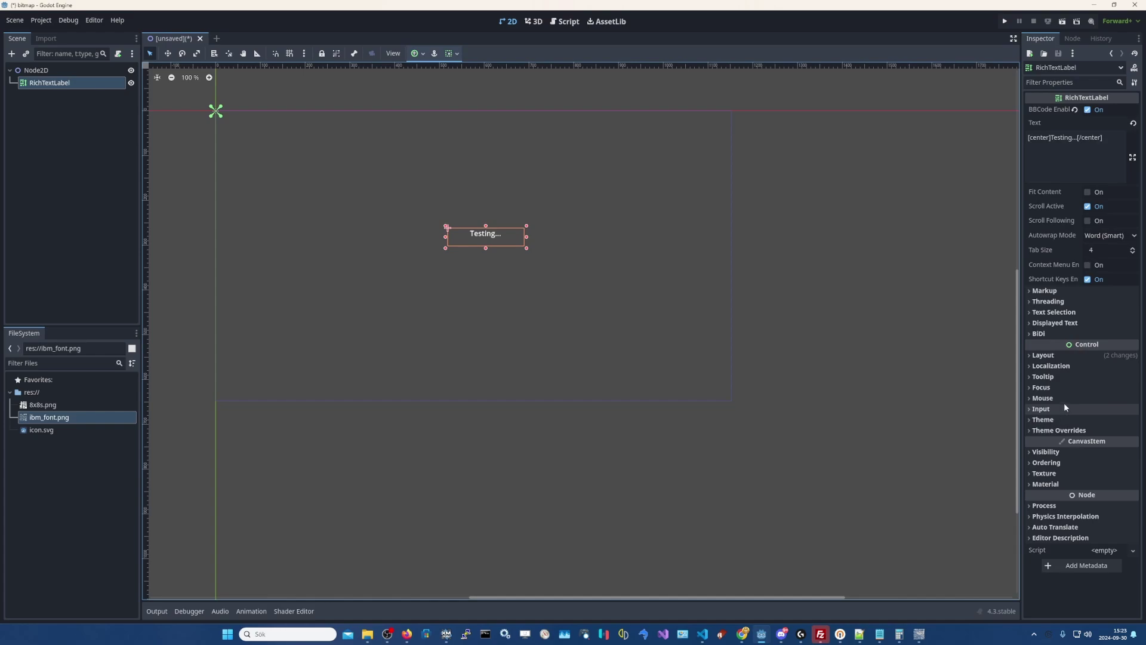
pyautogui.click(1050, 419)
pyautogui.click(1106, 432)
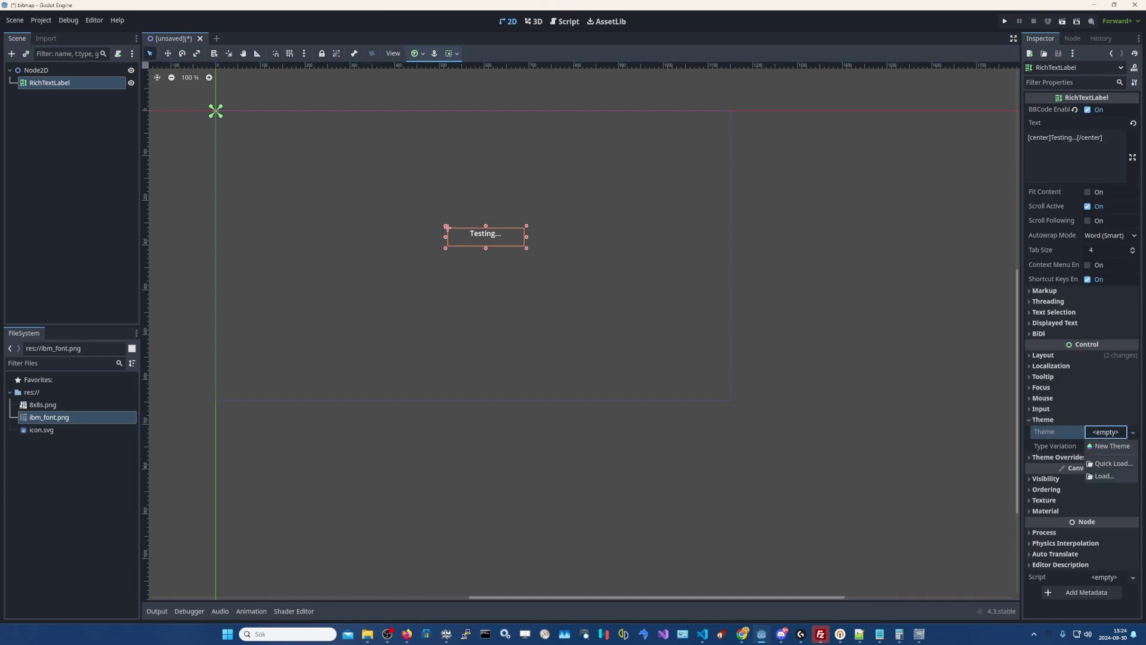
# - Give the label a New Theme using ibm_font.png as its Default Font
pyautogui.click(1110, 446)
pyautogui.click(1103, 432)
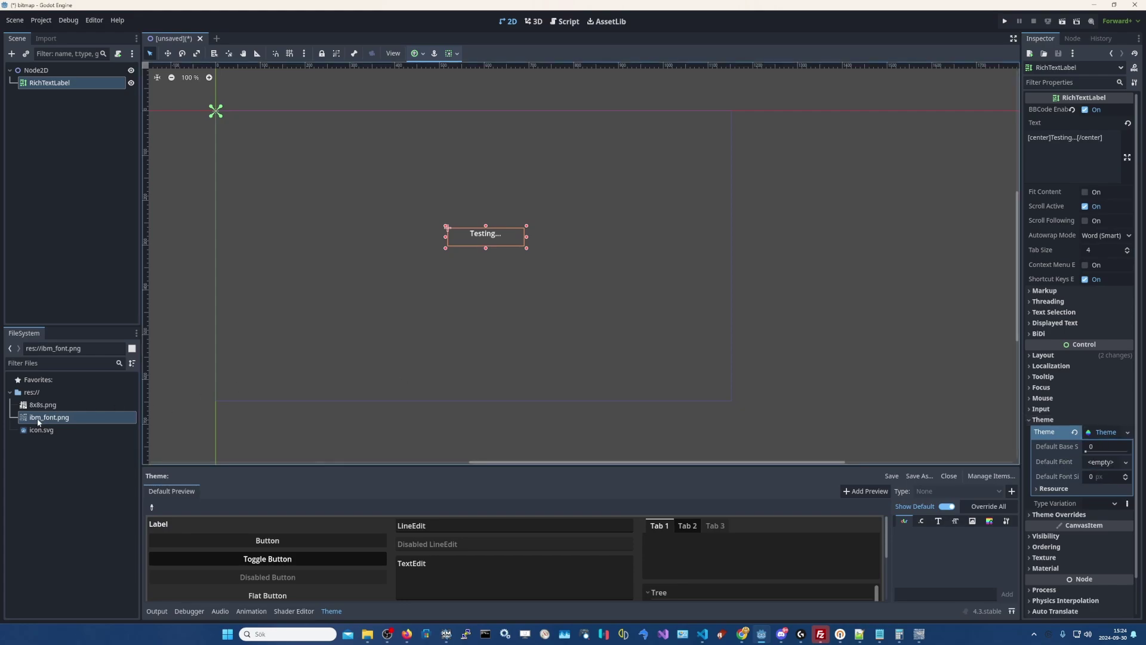
pyautogui.moveTo(37, 418); pyautogui.dragTo(1106, 465)
pyautogui.scroll(4, 485, 239)
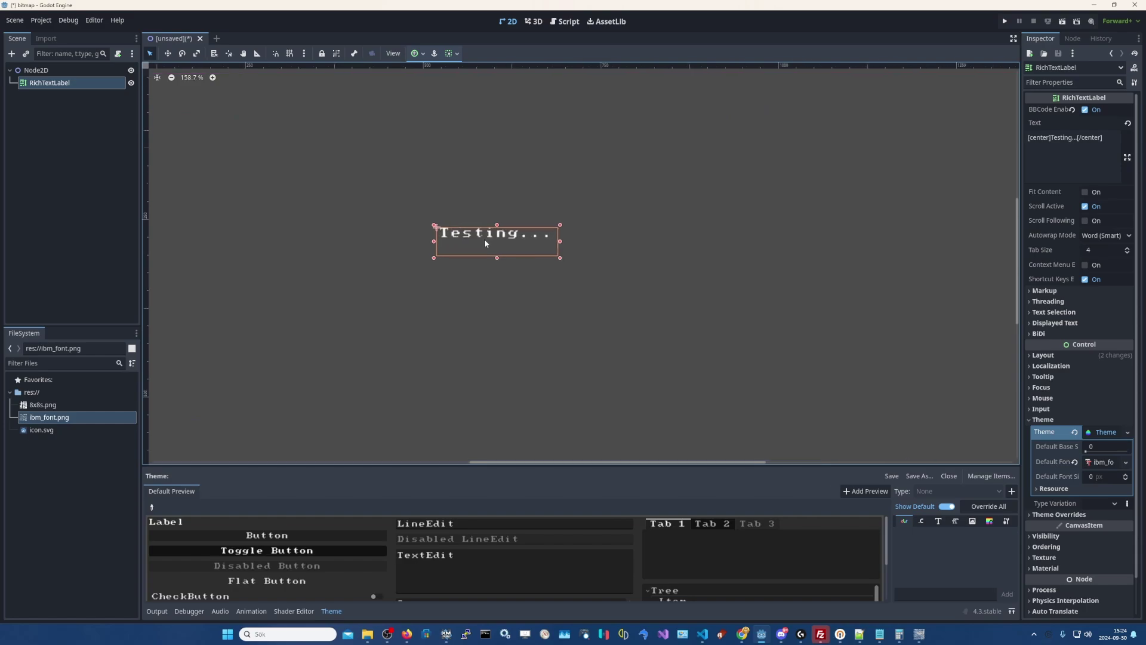
pyautogui.scroll(4, 485, 241)
pyautogui.scroll(2, 495, 233)
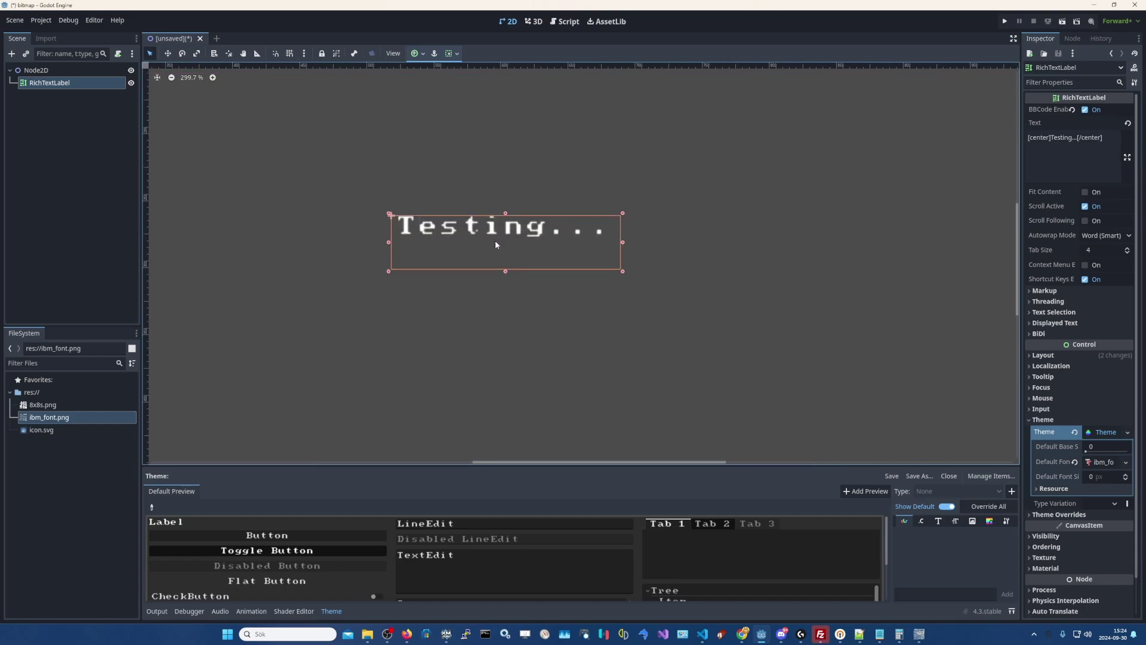
pyautogui.scroll(-1, 502, 231)
pyautogui.scroll(-3, 486, 231)
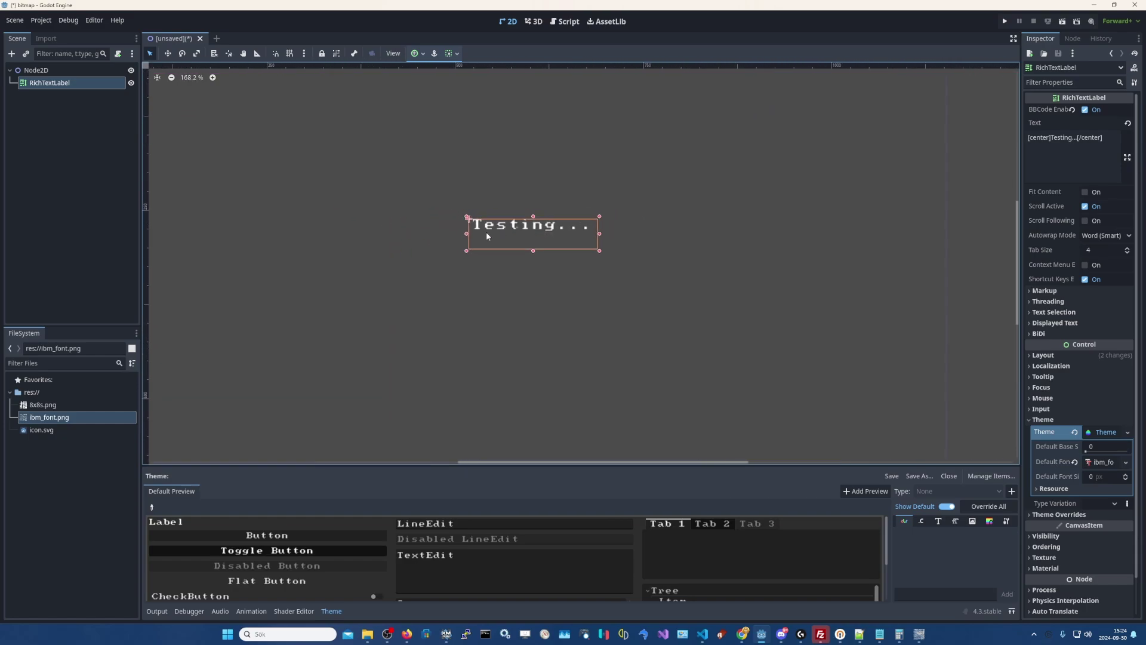
pyautogui.scroll(2, 485, 237)
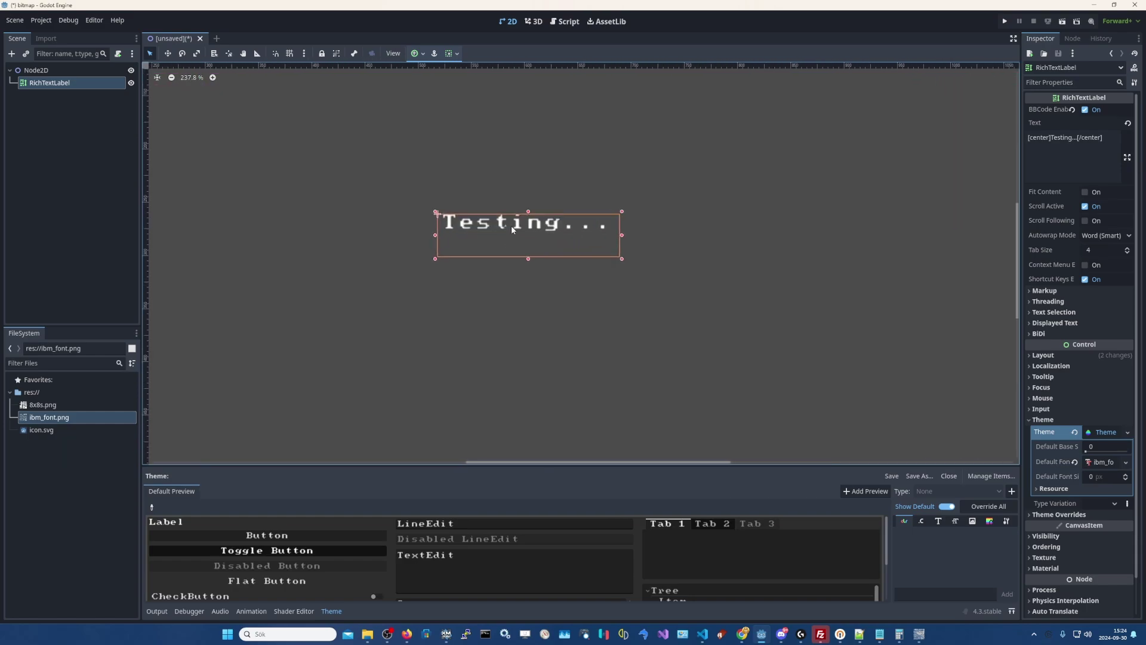
# - Set the project's Default Texture Filter to Nearest in Project Settings
pyautogui.click(41, 20)
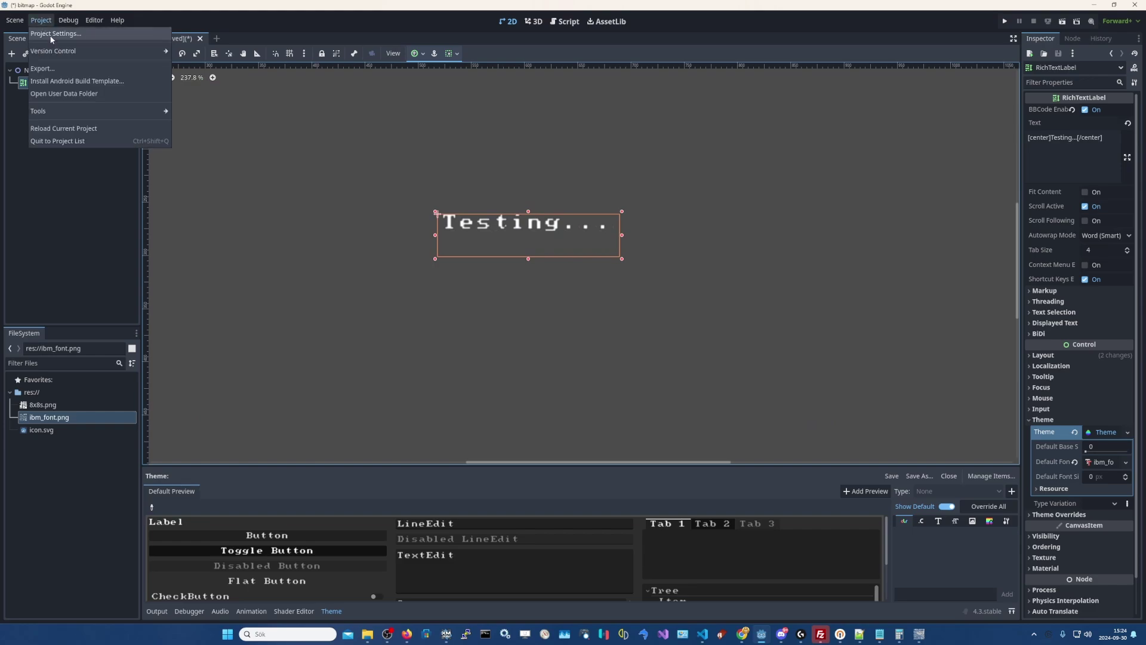
pyautogui.click(53, 34)
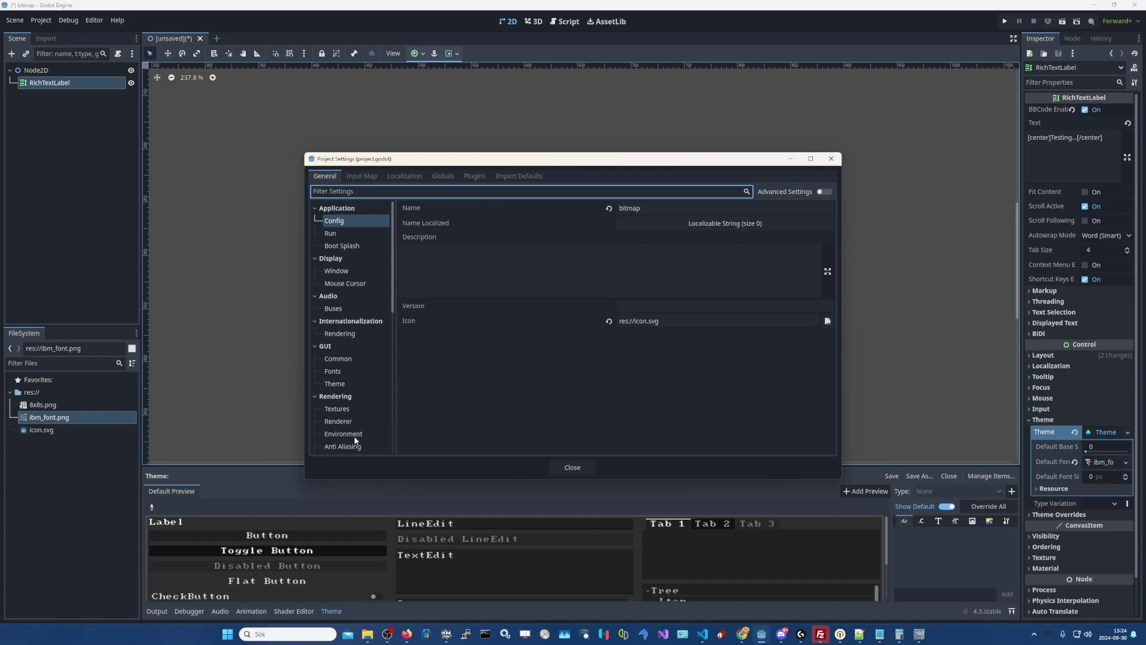
pyautogui.click(336, 411)
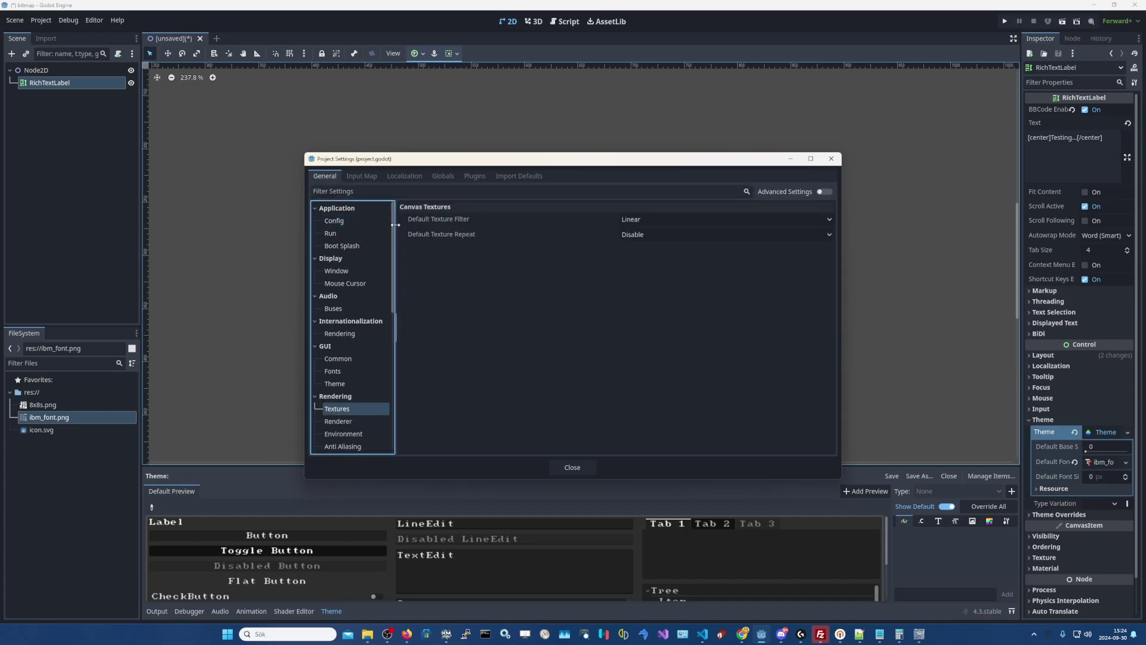
pyautogui.click(654, 225)
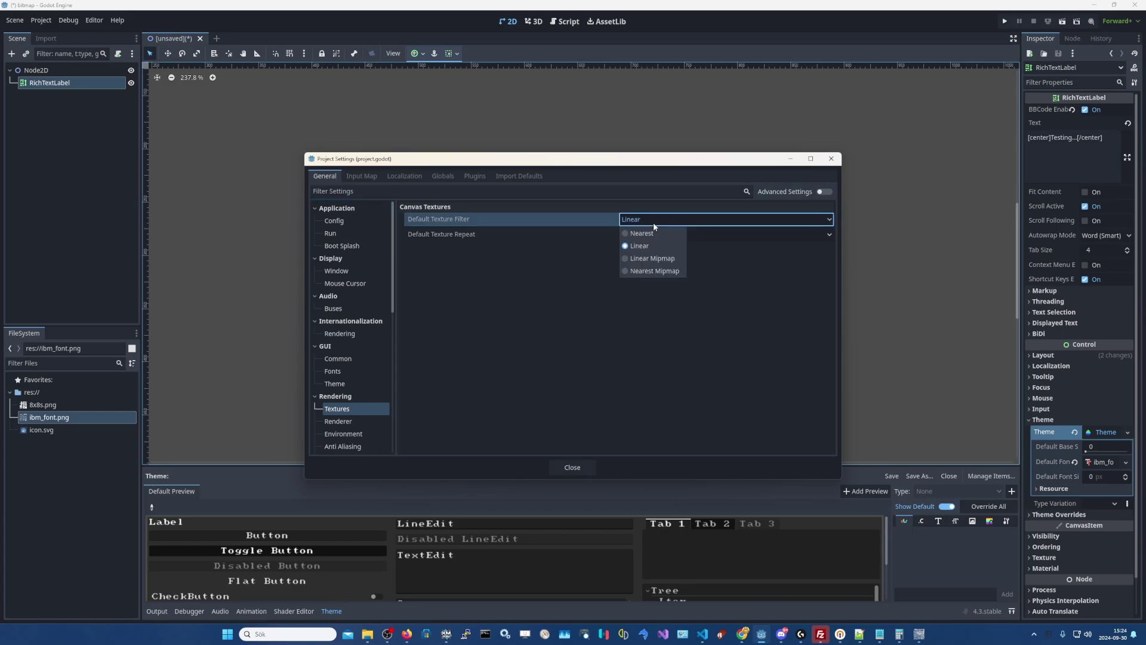
pyautogui.click(639, 234)
# - Compare Linear filtering on the label, revert to Nearest, and close Project Settings
pyautogui.moveTo(588, 159); pyautogui.dragTo(903, 192)
pyautogui.click(956, 226)
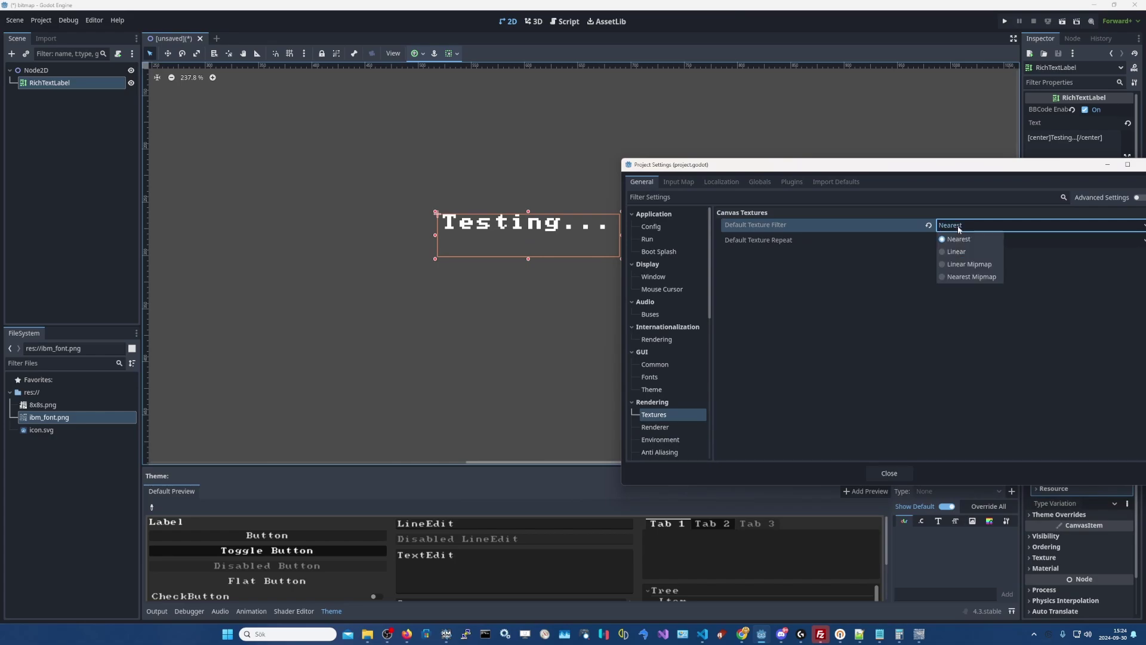
pyautogui.click(960, 252)
pyautogui.click(956, 225)
pyautogui.click(955, 235)
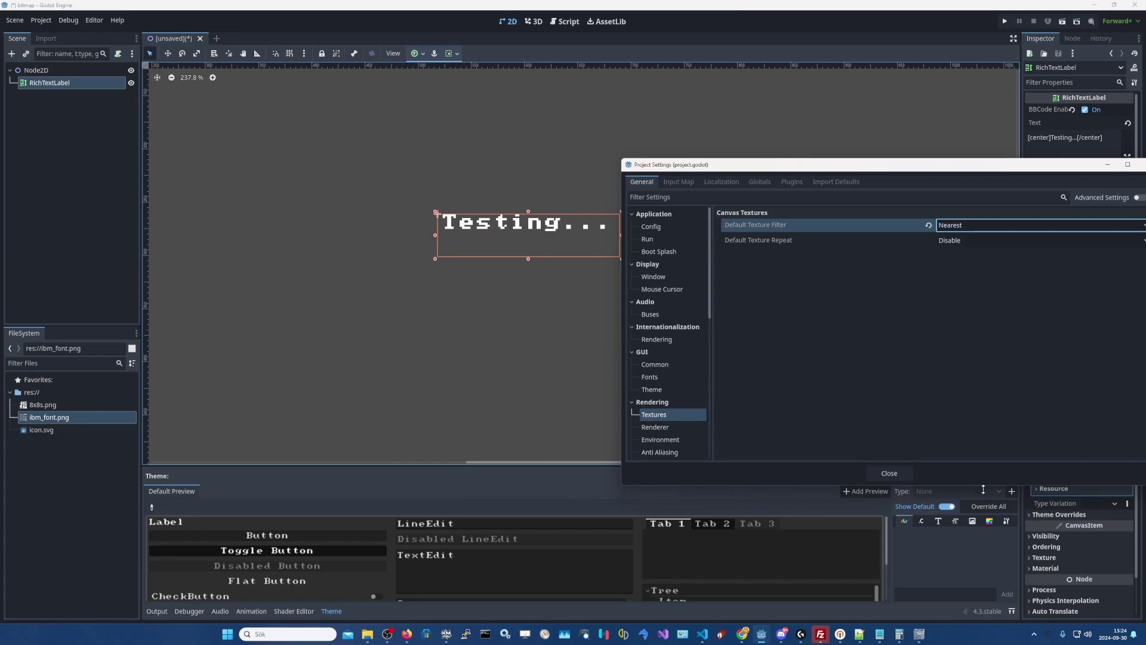
pyautogui.click(901, 473)
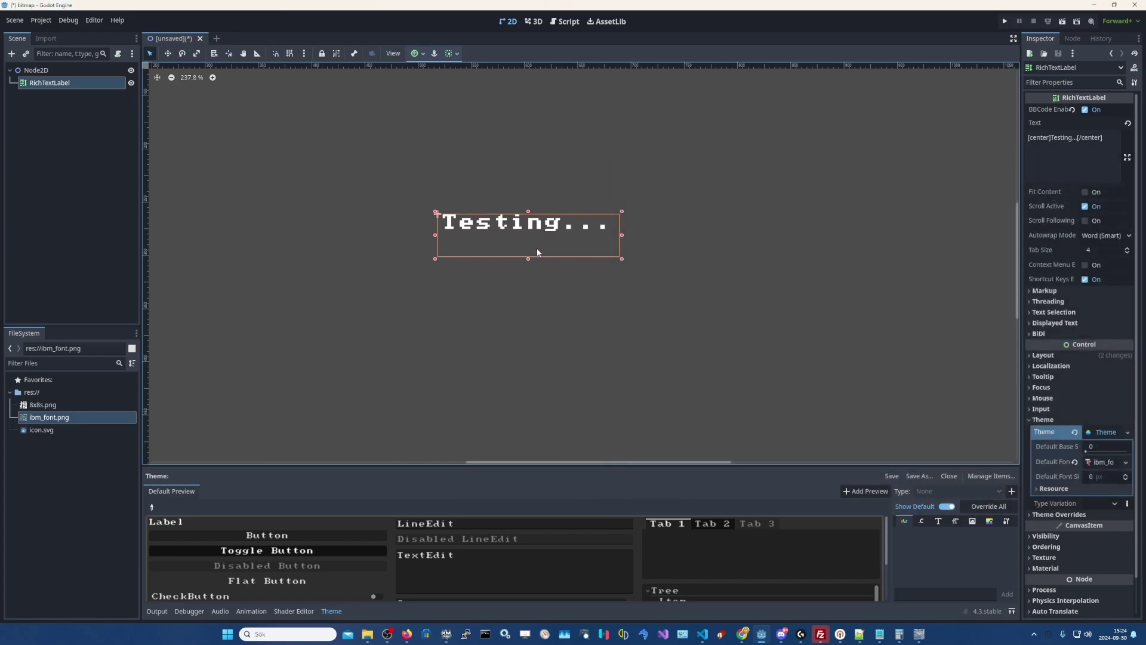
# - Shrink the label's height slightly and set its Modulate colour to red
pyautogui.moveTo(528, 259); pyautogui.dragTo(529, 243)
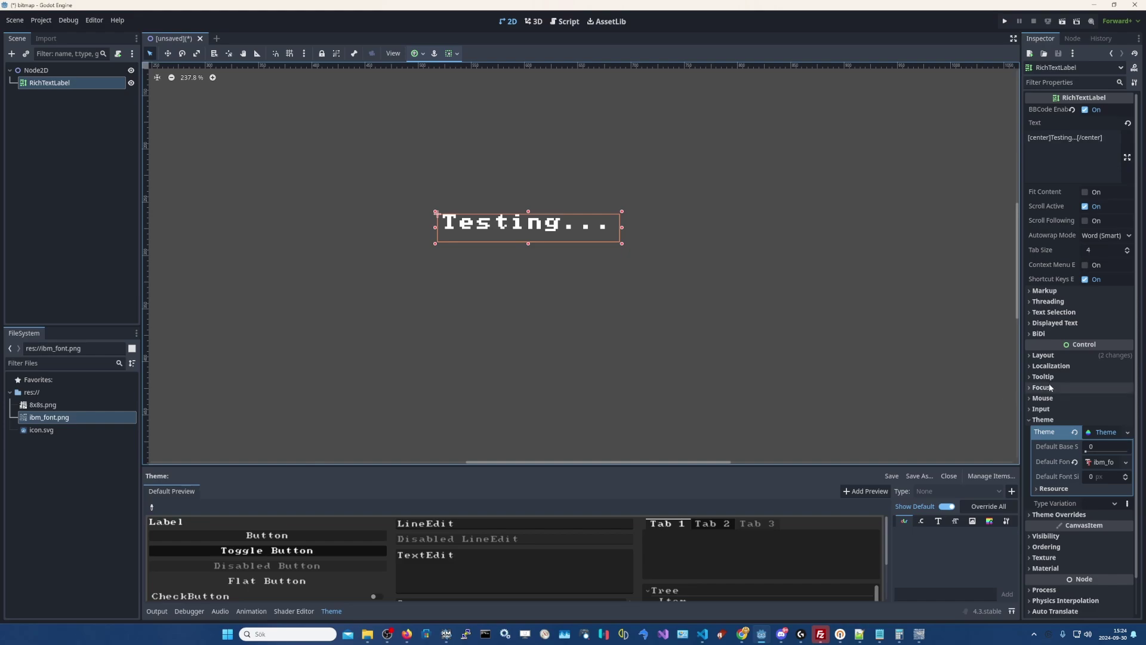
pyautogui.scroll(-2, 1078, 478)
pyautogui.click(1074, 496)
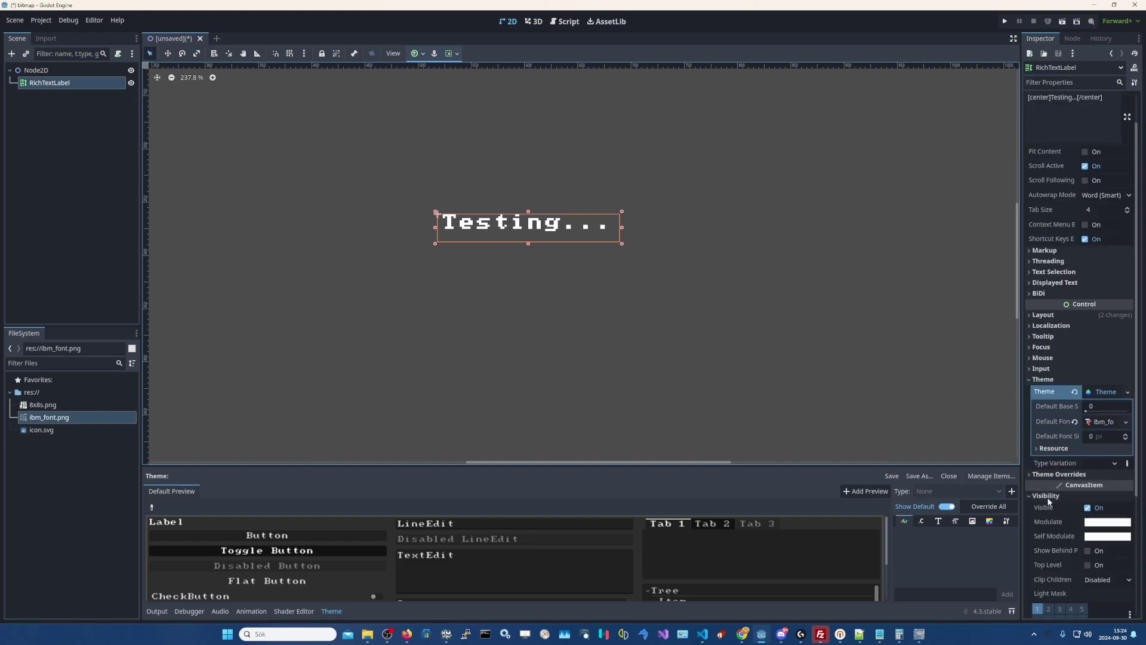
pyautogui.click(1108, 522)
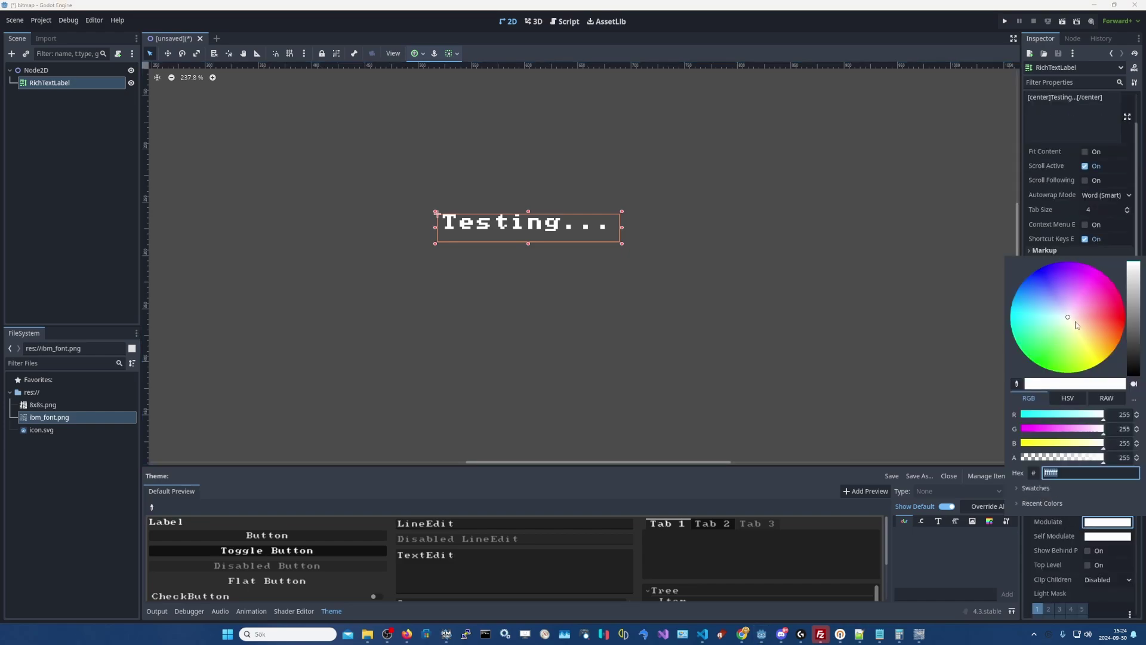
pyautogui.moveTo(1078, 326); pyautogui.dragTo(1120, 310)
pyautogui.click(848, 271)
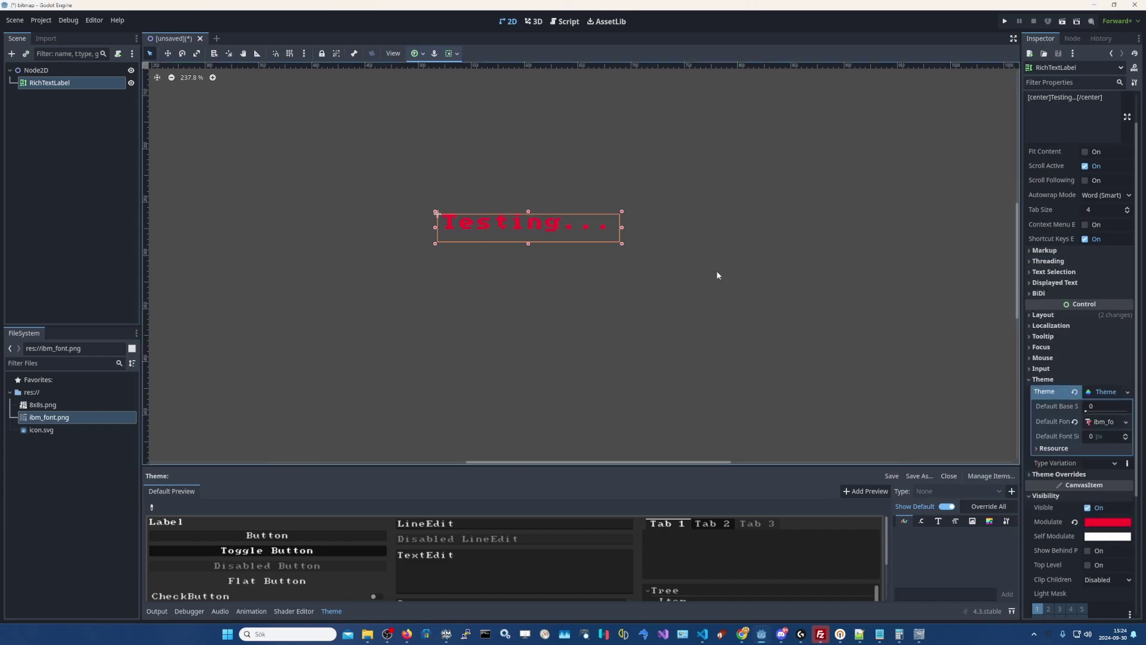
pyautogui.click(44, 103)
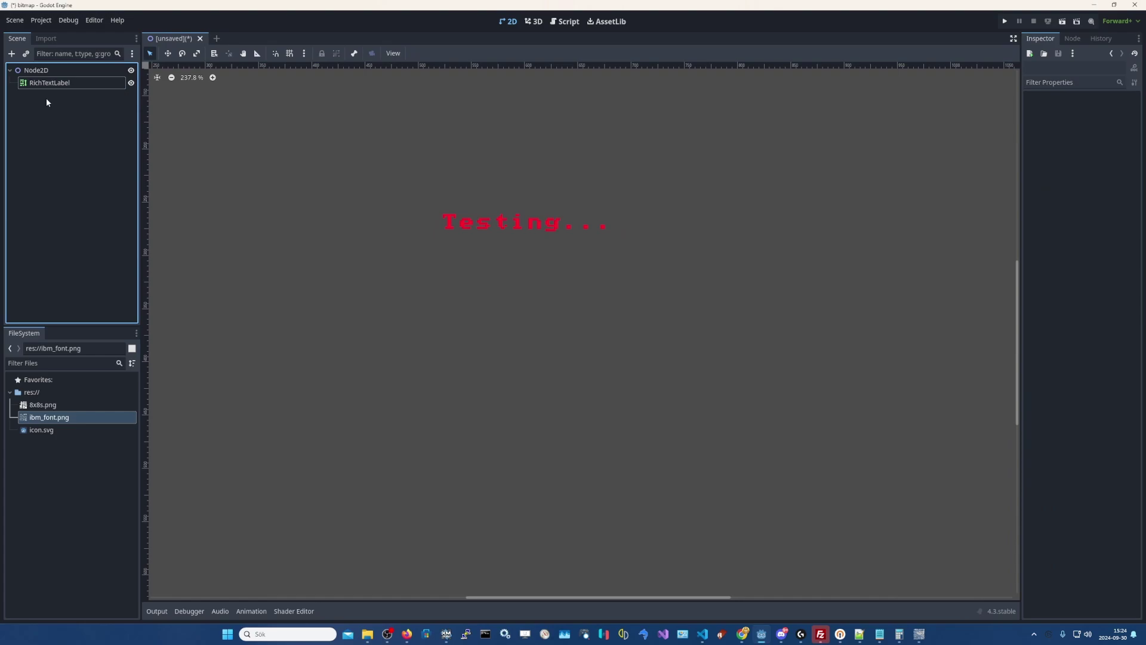
# - Replace the RichTextLabel's text with 'Hello godot fellow'
pyautogui.click(84, 82)
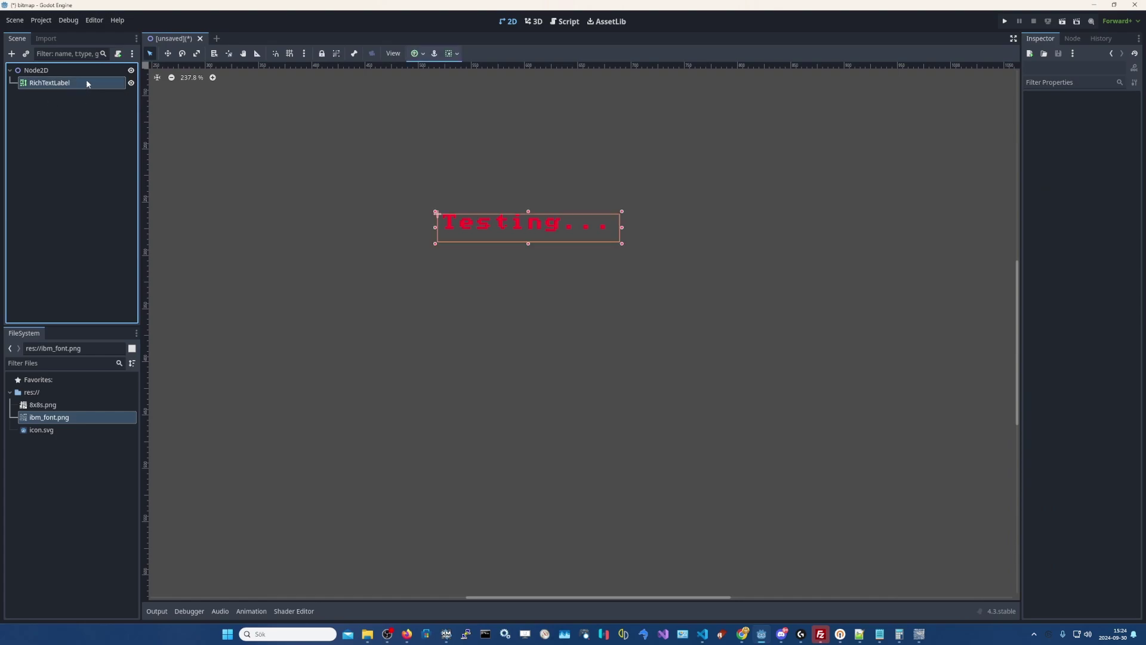
pyautogui.moveTo(1091, 108); pyautogui.dragTo(508, 4)
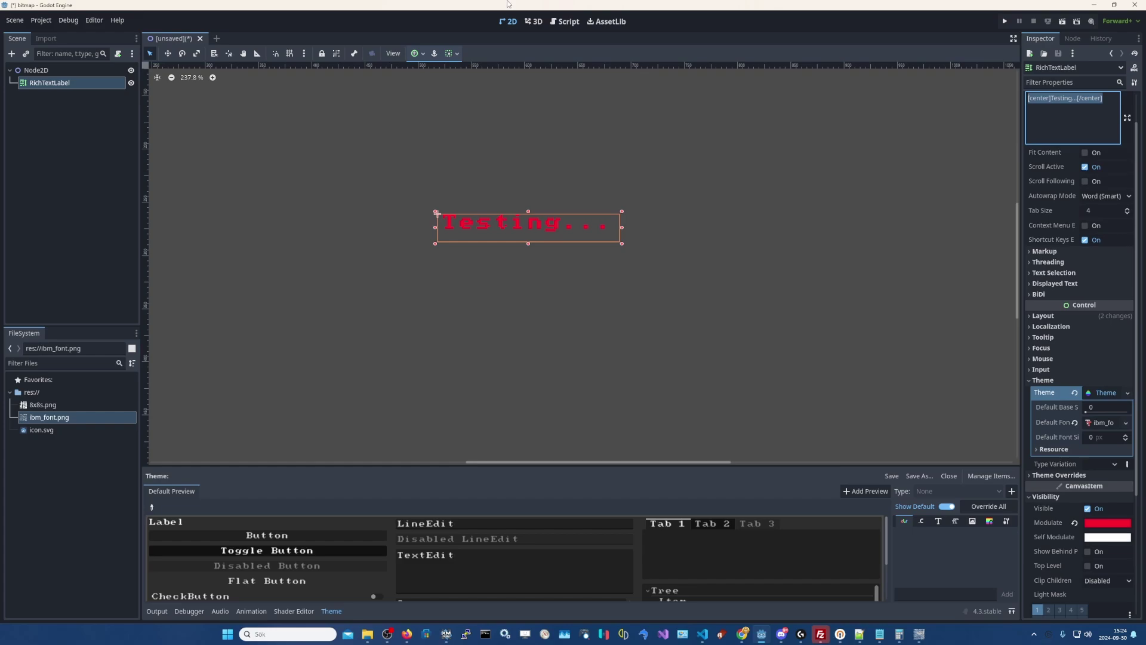
pyautogui.press('BackSpace')
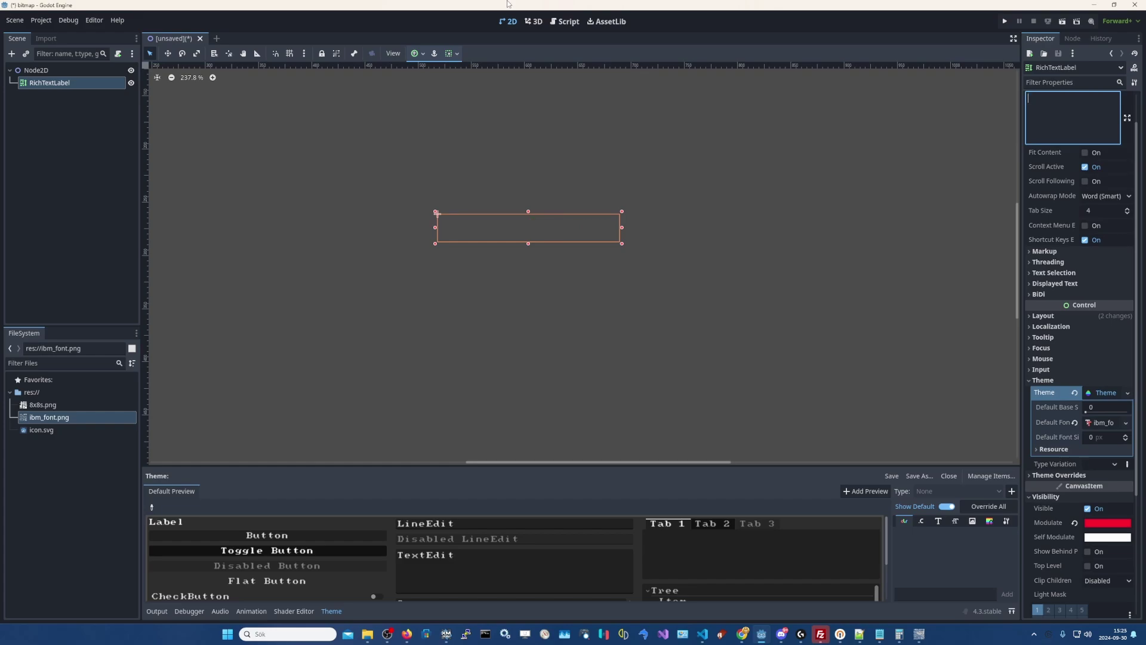
pyautogui.write('Hello godot fellow')
# - Widen the label so the text fits on one line, then nudge it slightly lower
pyautogui.moveTo(622, 244); pyautogui.dragTo(764, 241)
pyautogui.scroll(-5, 585, 305)
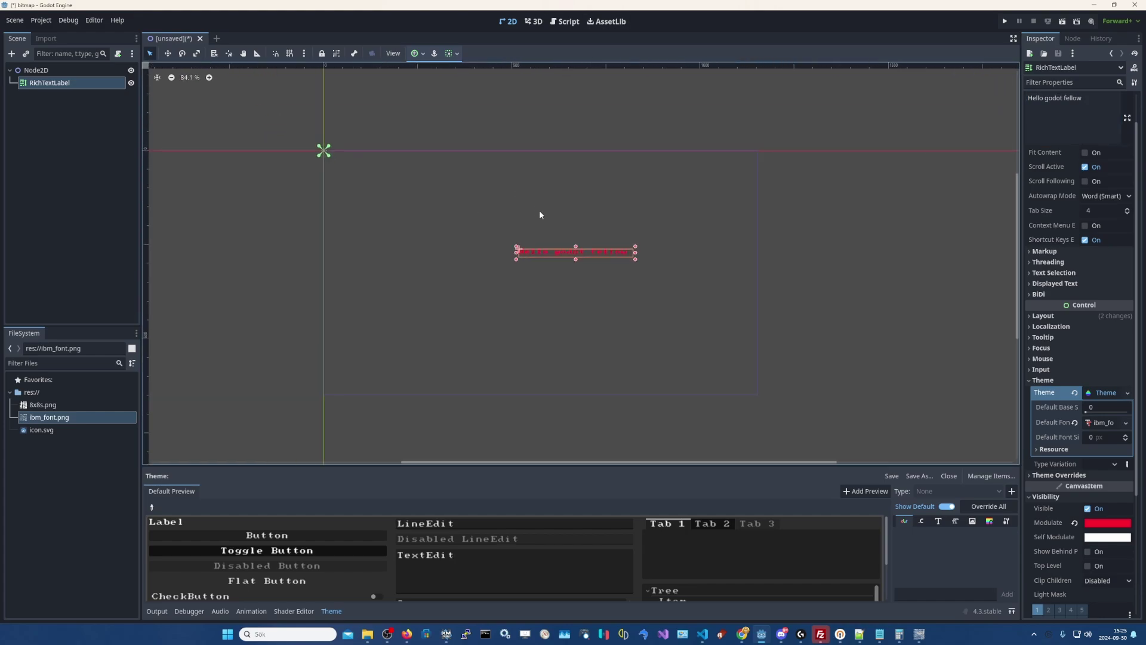
pyautogui.moveTo(584, 261); pyautogui.dragTo(562, 277)
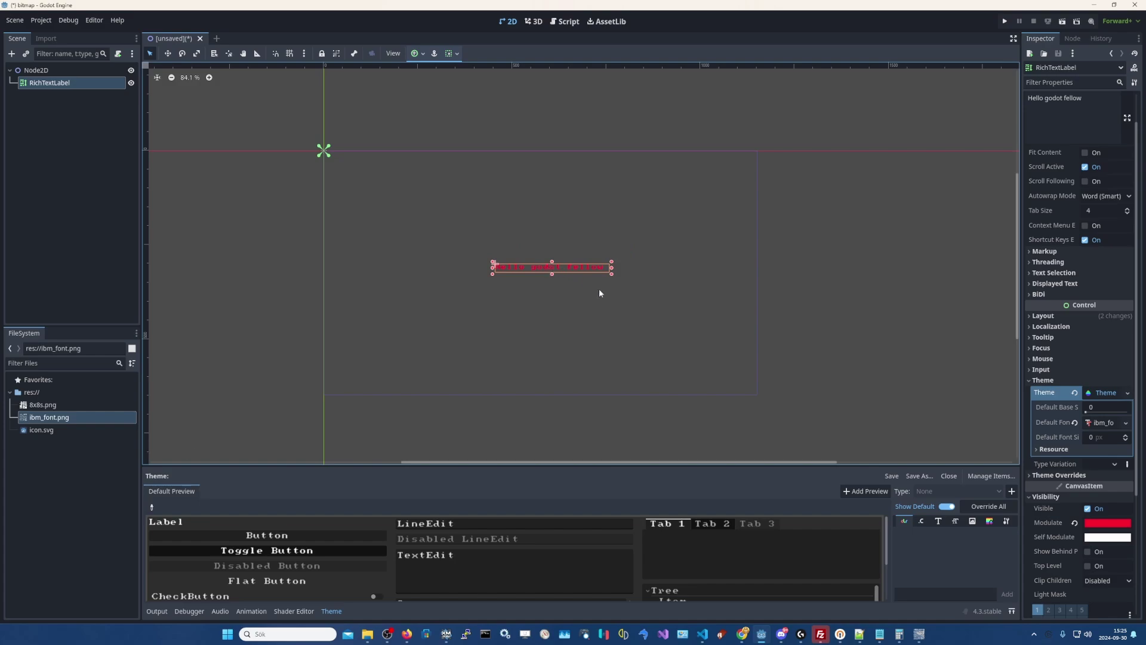
pyautogui.scroll(4, 597, 291)
pyautogui.scroll(-1, 691, 302)
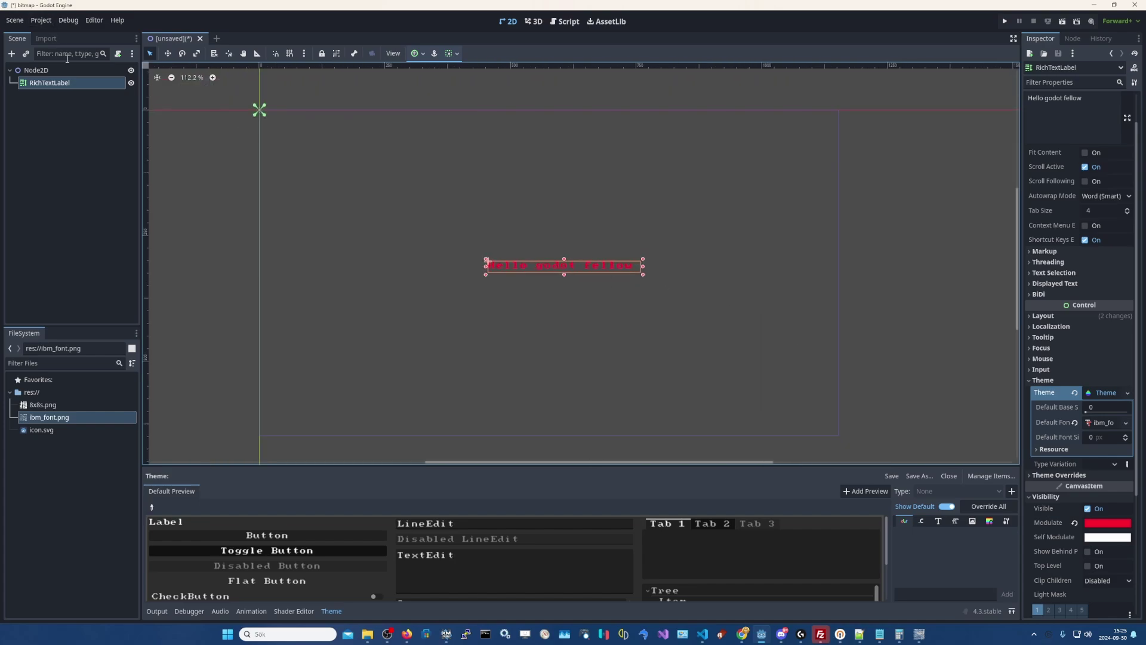
# - Add a CanvasGroup child to Node2D and drag the RichTextLabel inside it
pyautogui.rightClick(45, 70)
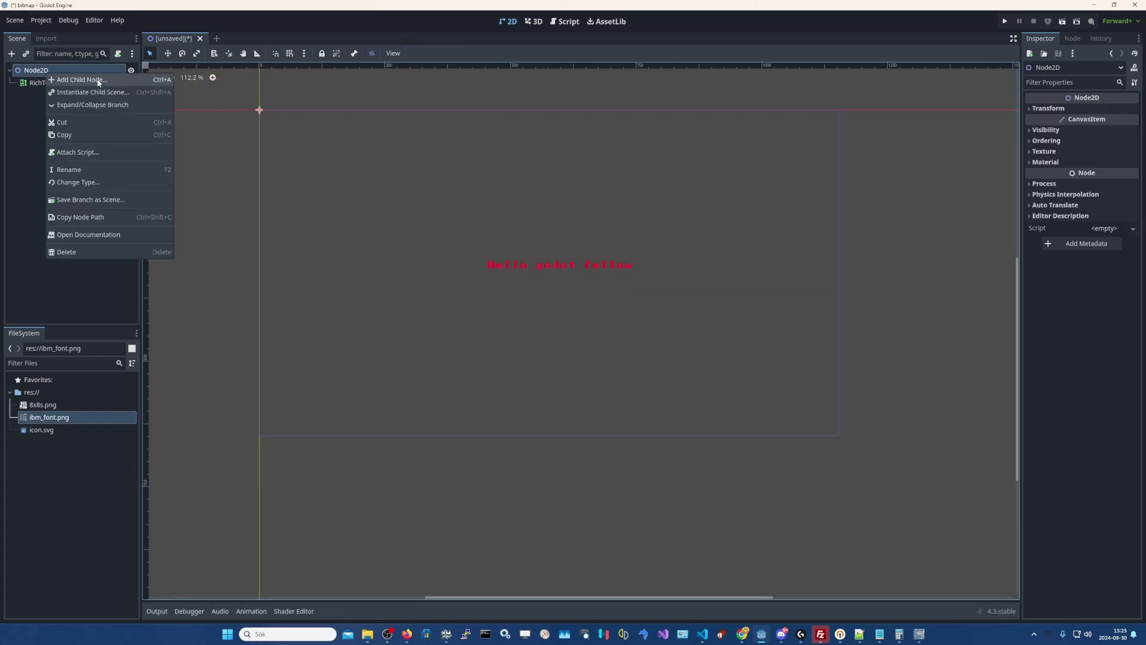
pyautogui.click(99, 82)
pyautogui.write('canva')
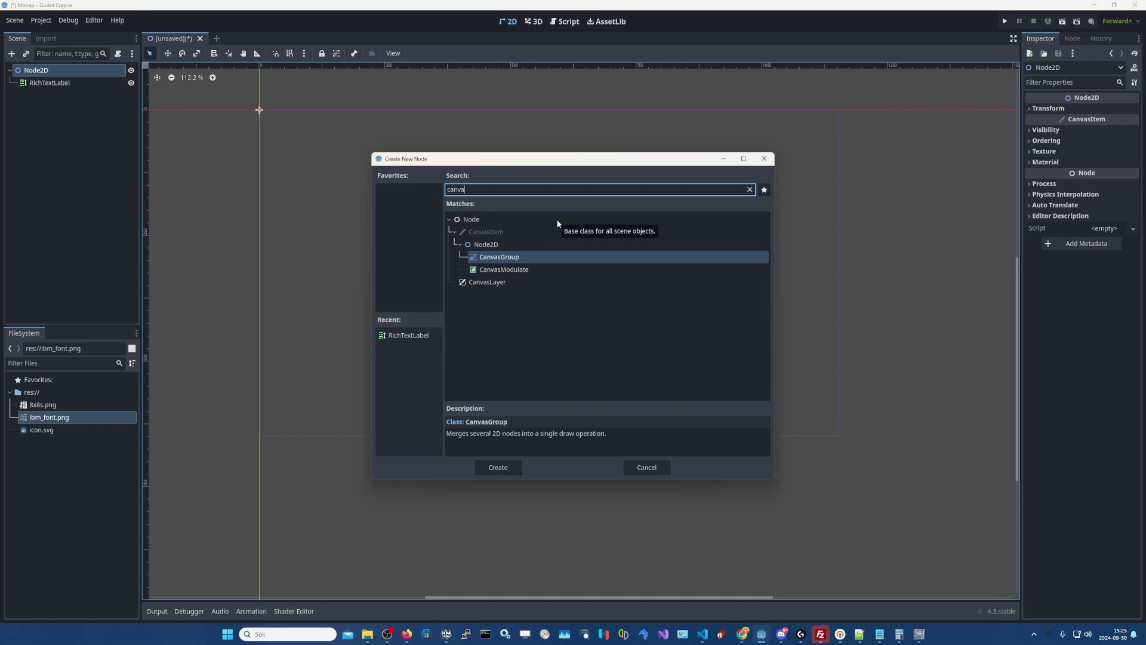
pyautogui.doubleClick(515, 260)
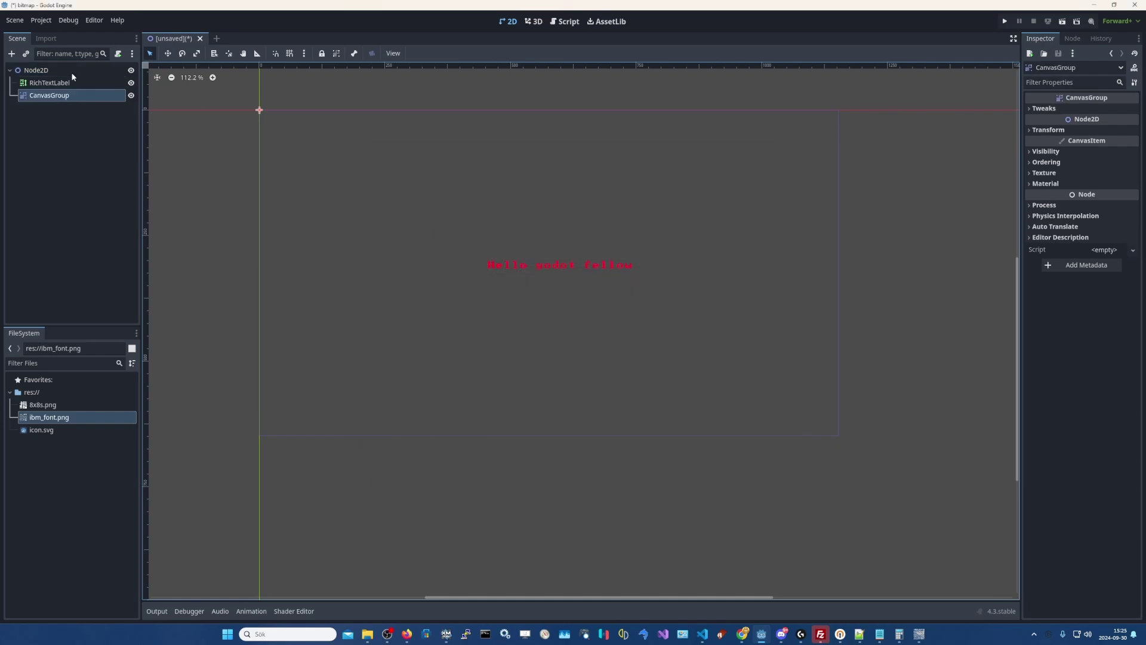
pyautogui.moveTo(52, 83)
pyautogui.mouseDown()
pyautogui.moveTo(50, 98)
pyautogui.moveTo(72, 95)
pyautogui.mouseUp()
pyautogui.click(60, 85)
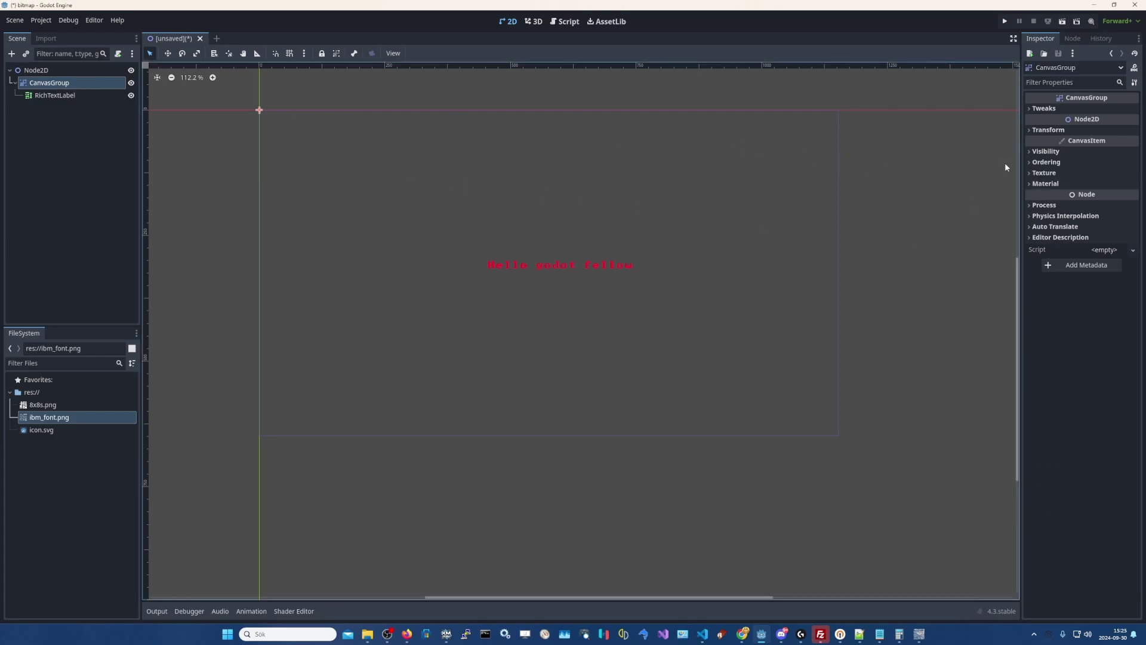
# - Give the CanvasGroup a new ShaderMaterial
pyautogui.click(1046, 184)
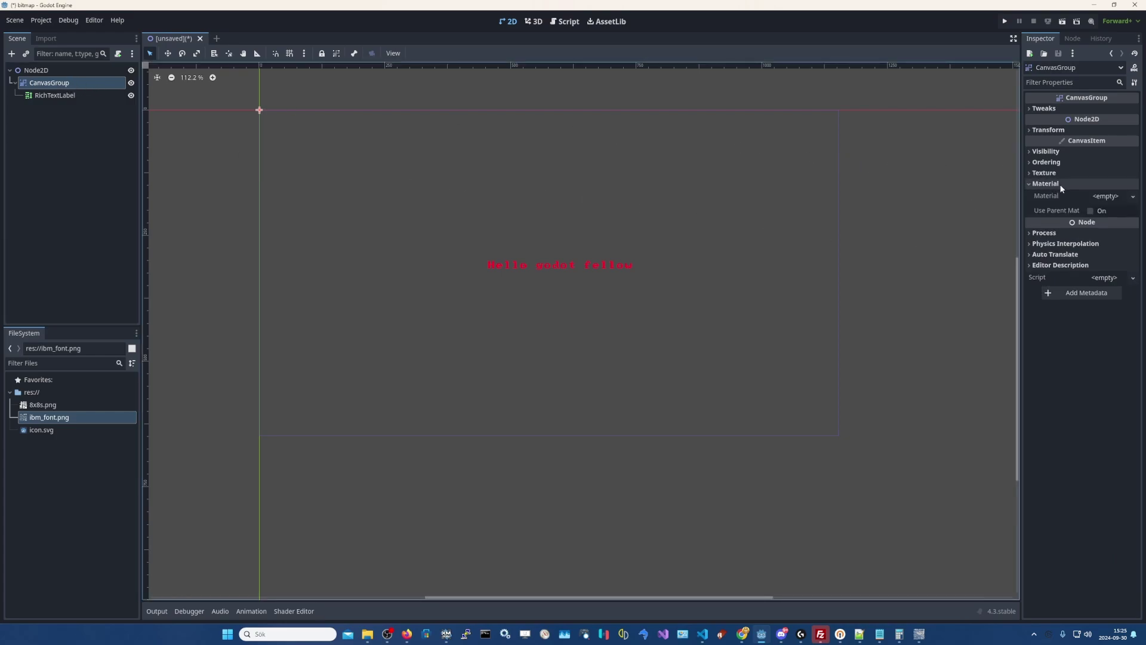
pyautogui.click(1118, 201)
pyautogui.click(1089, 222)
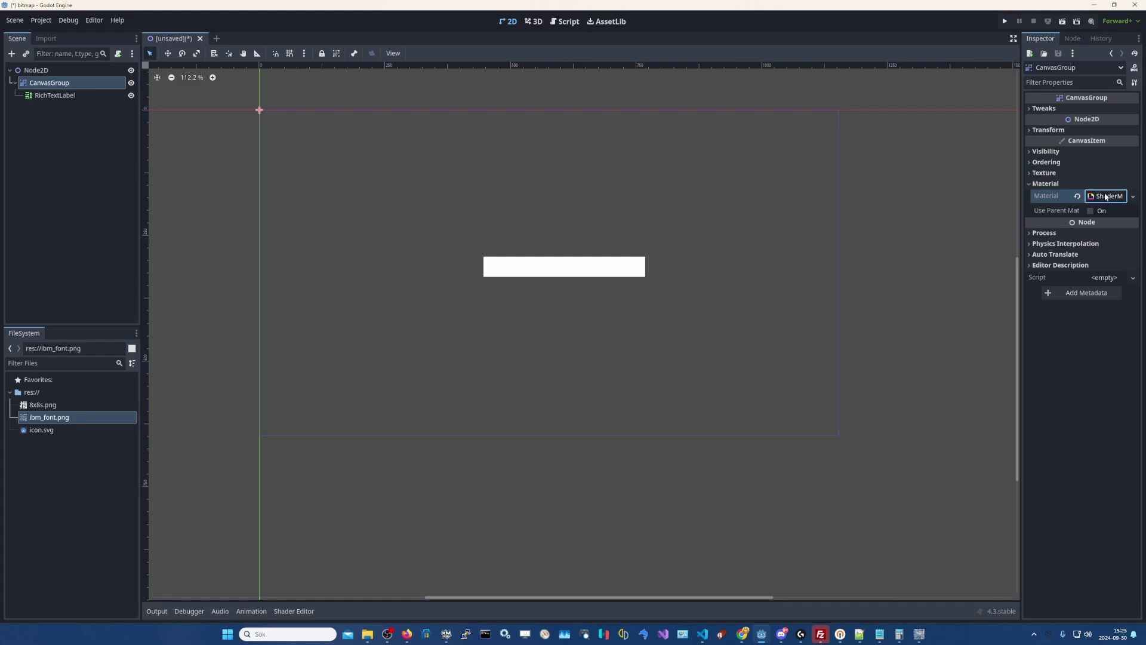
# - Create a new shader res://font.gdshader for the material and open it for editing
pyautogui.click(1106, 197)
pyautogui.click(1098, 278)
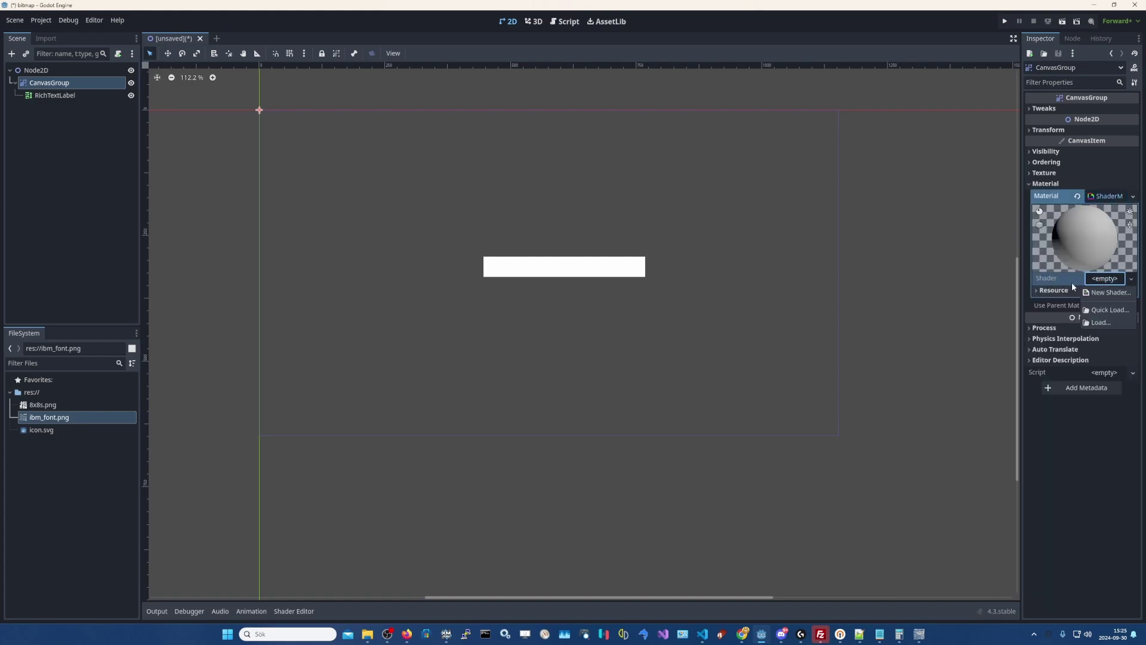
pyautogui.click(1100, 293)
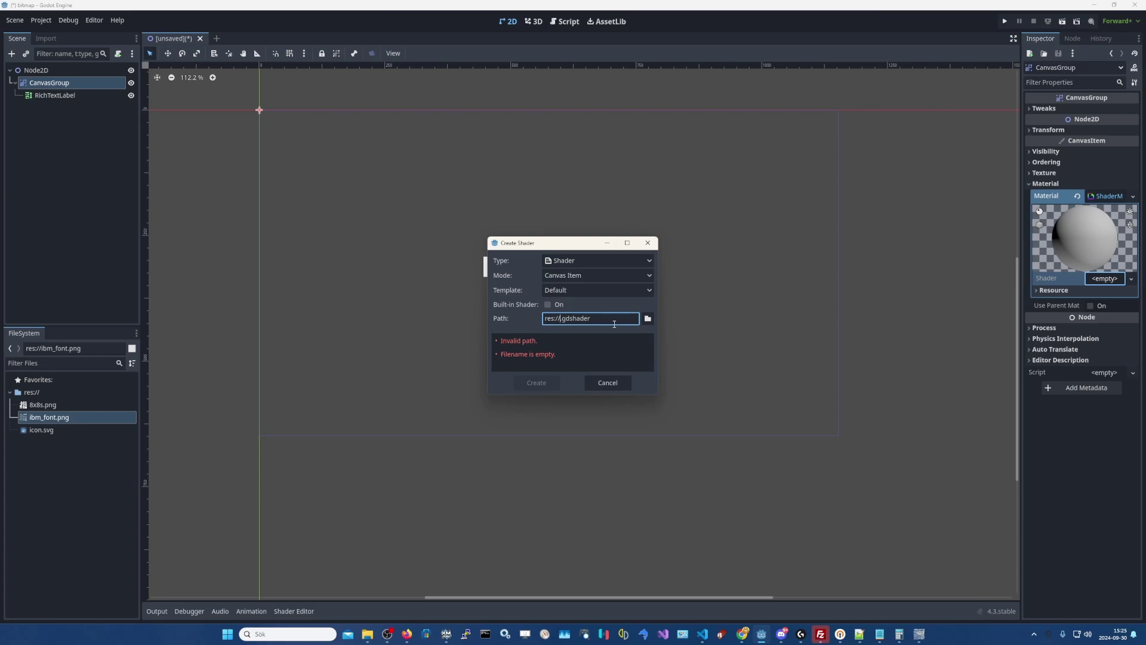
pyautogui.write('font')
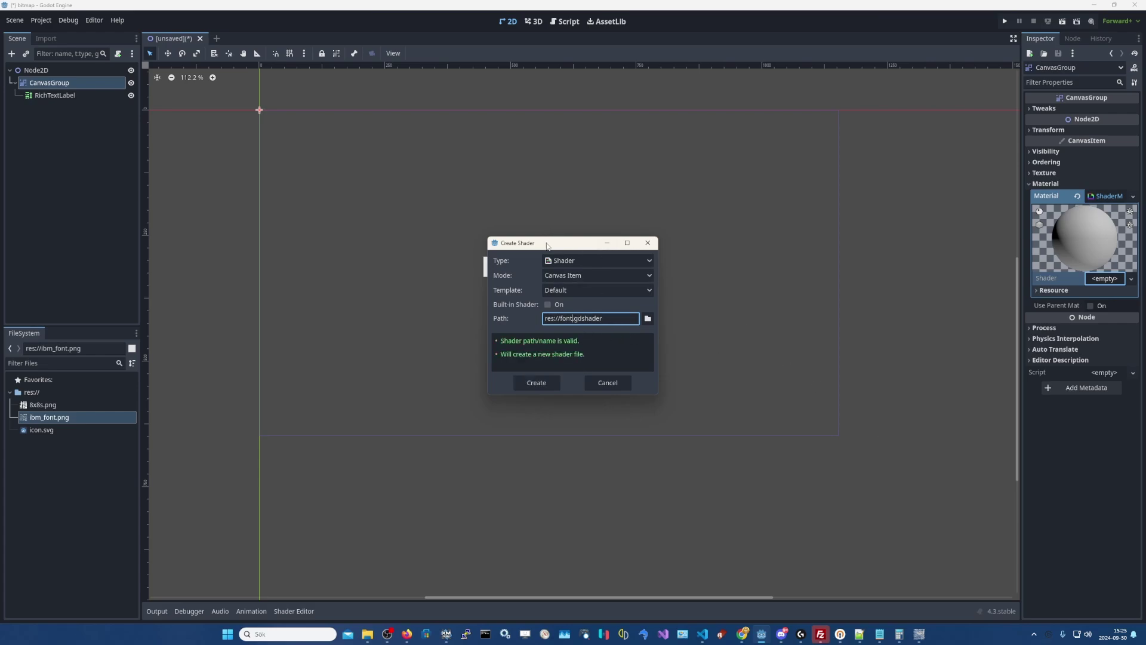
pyautogui.click(539, 385)
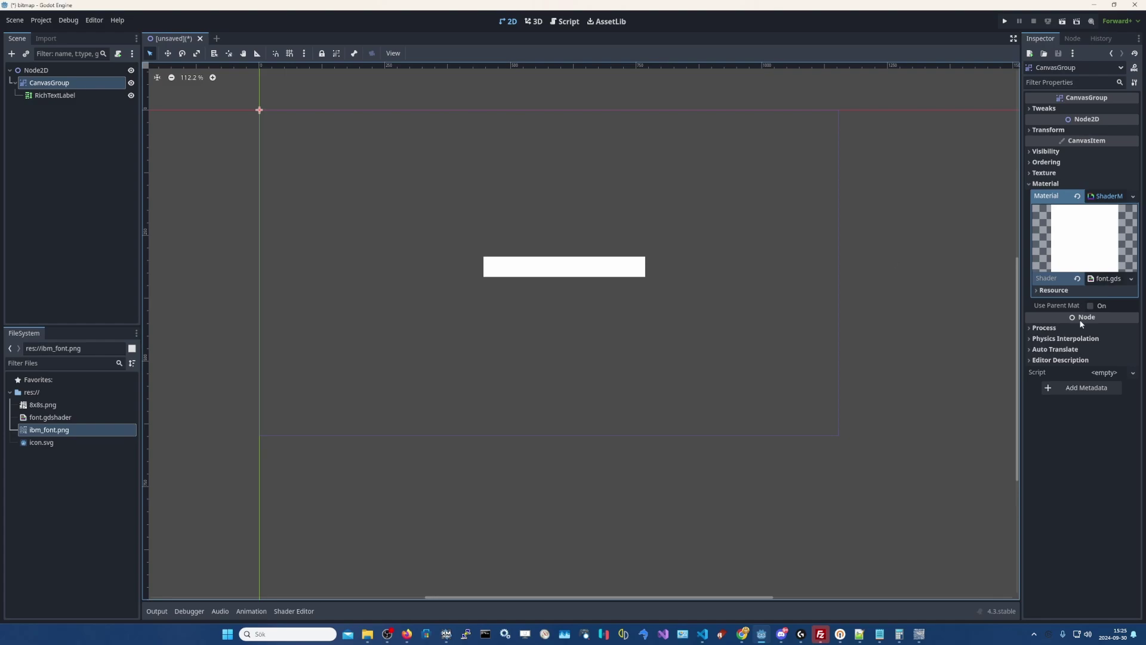
pyautogui.click(1104, 279)
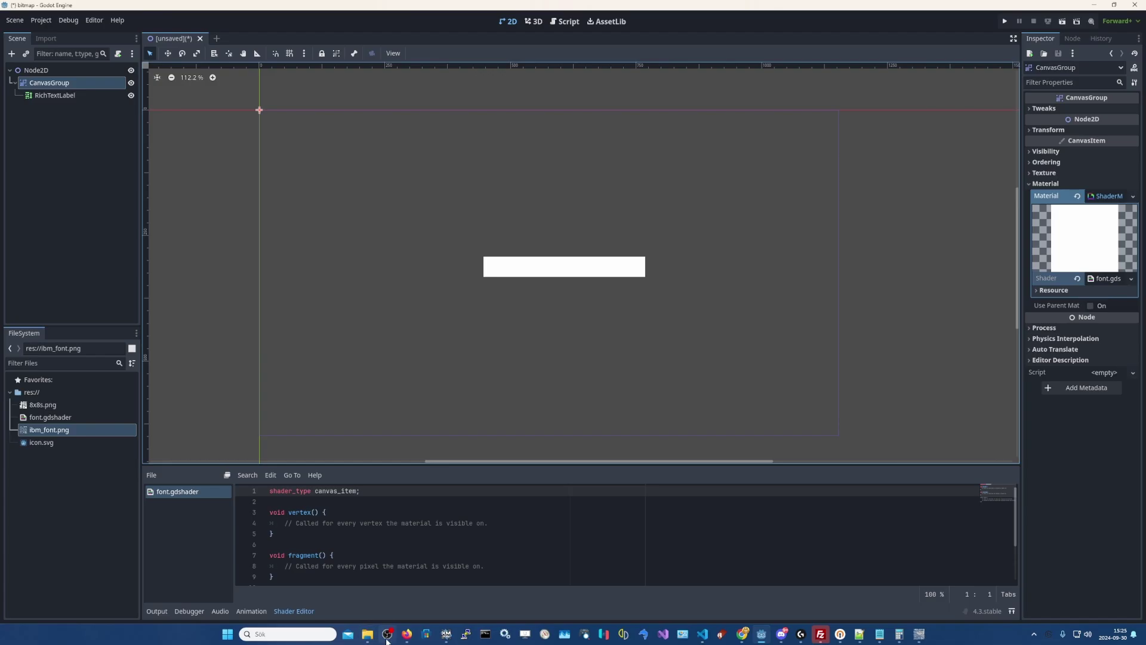
# - Paste the Pastebin shader page's link into font.gdshader
pyautogui.click(406, 634)
pyautogui.click(170, 10)
pyautogui.click(201, 30)
pyautogui.hotkey('ctrl', 'c')
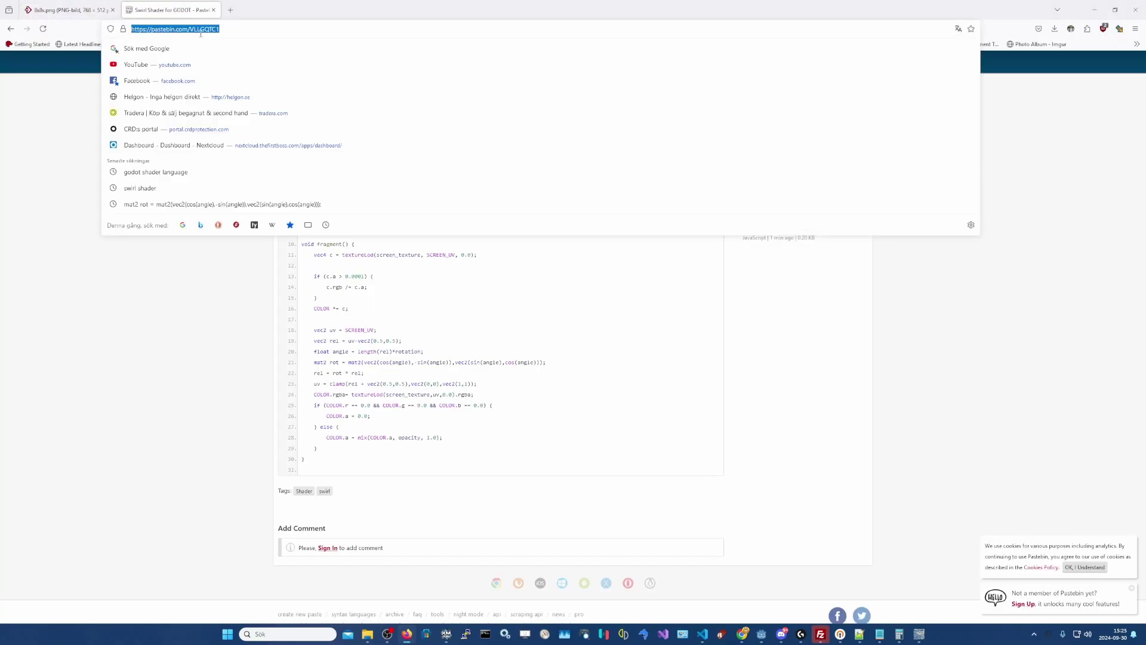
pyautogui.click(146, 317)
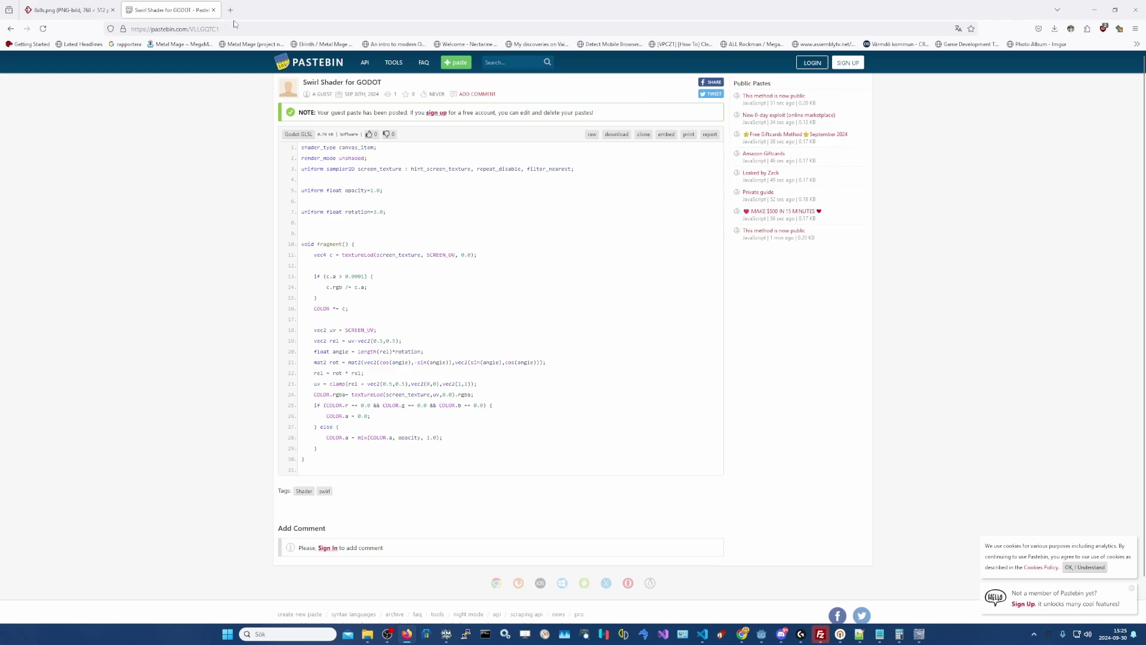
pyautogui.click(1093, 10)
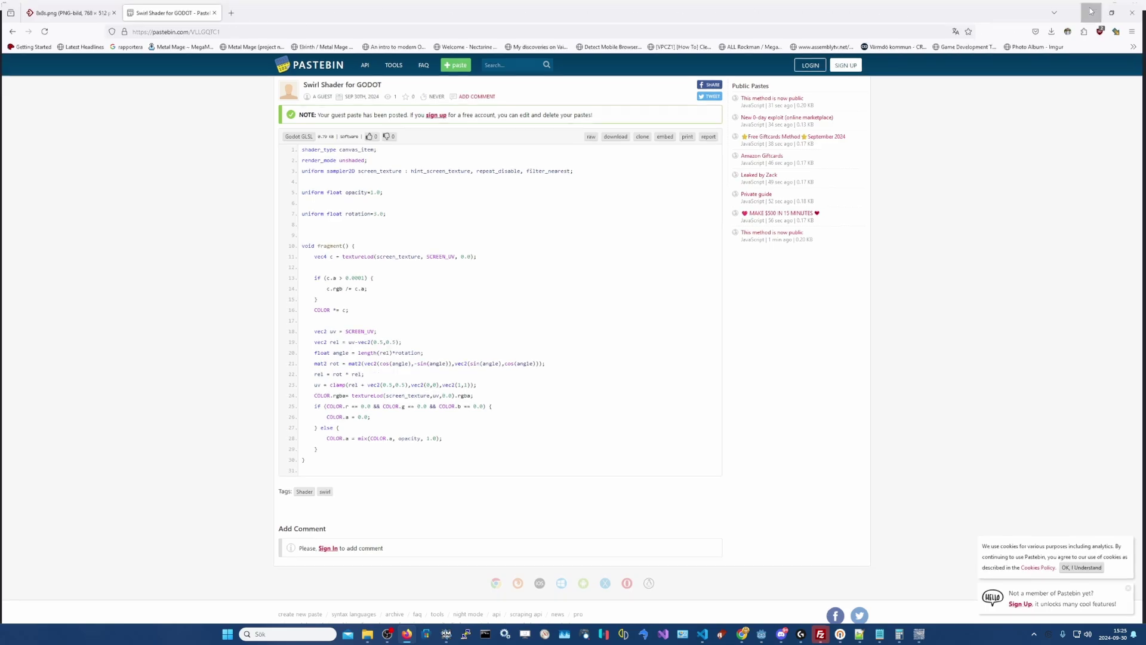
pyautogui.click(399, 523)
pyautogui.hotkey('ctrl', 'a')
pyautogui.hotkey('ctrl', 'v')
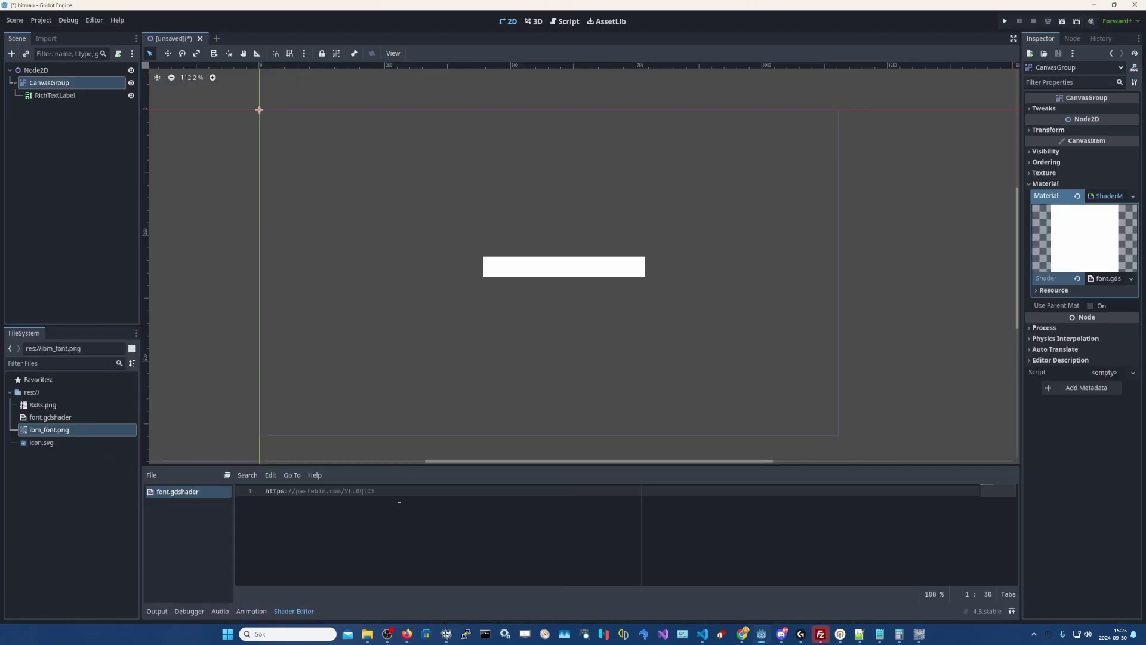
# - Select and copy all 31 lines of the swirl shader code on Pastebin
pyautogui.click(1095, 5)
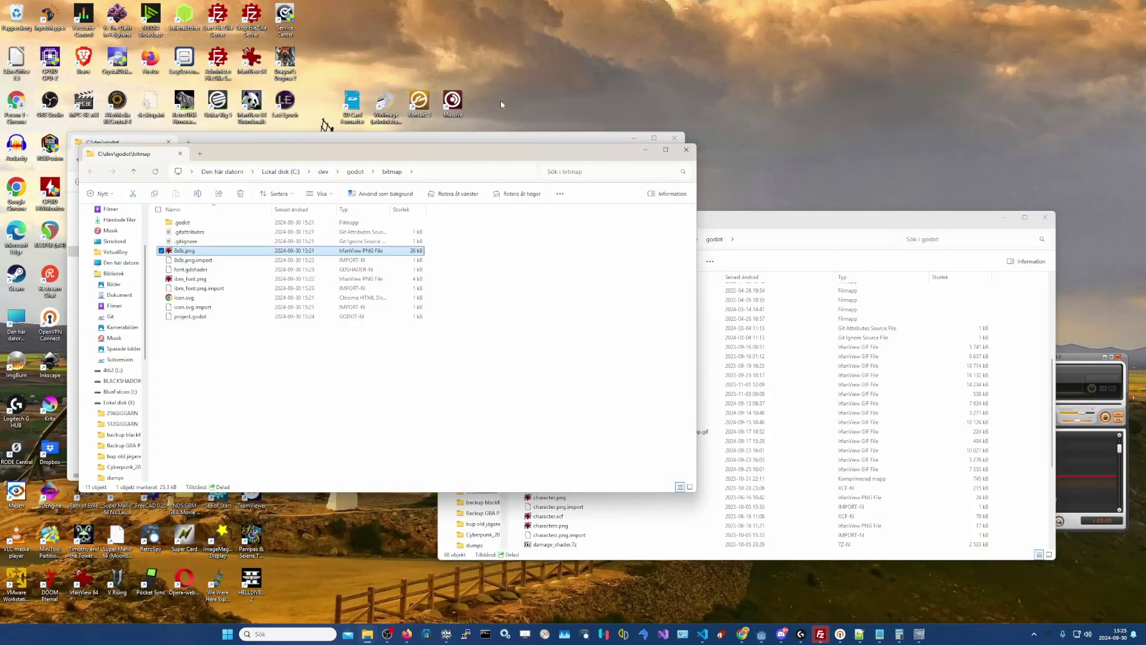
pyautogui.click(406, 634)
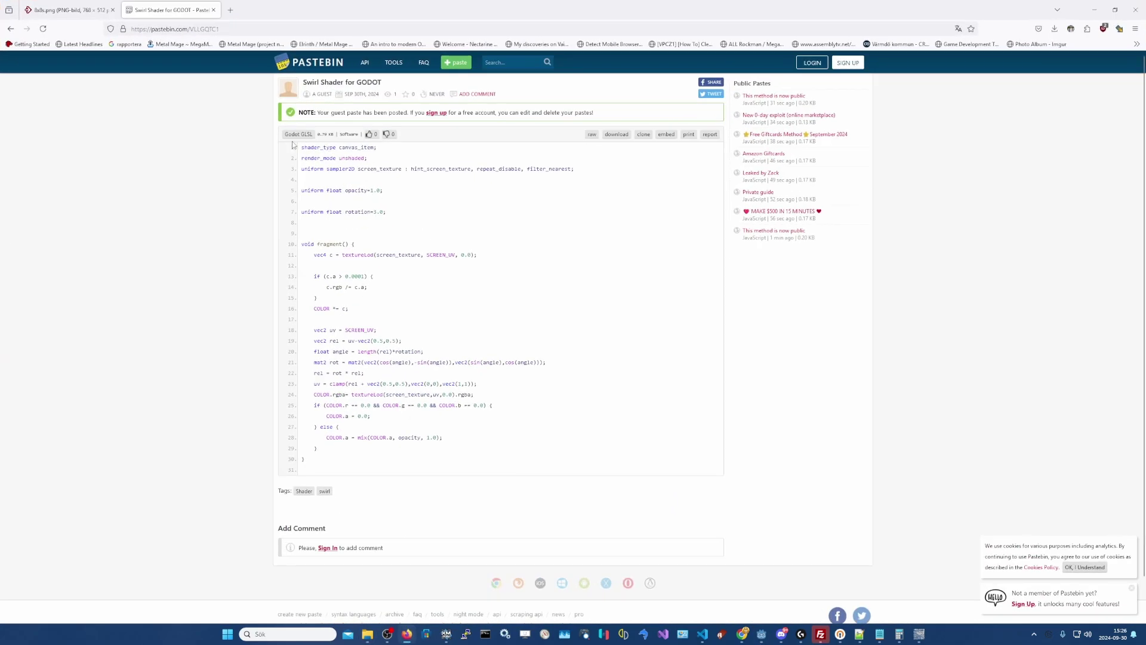
pyautogui.moveTo(292, 147); pyautogui.dragTo(360, 468)
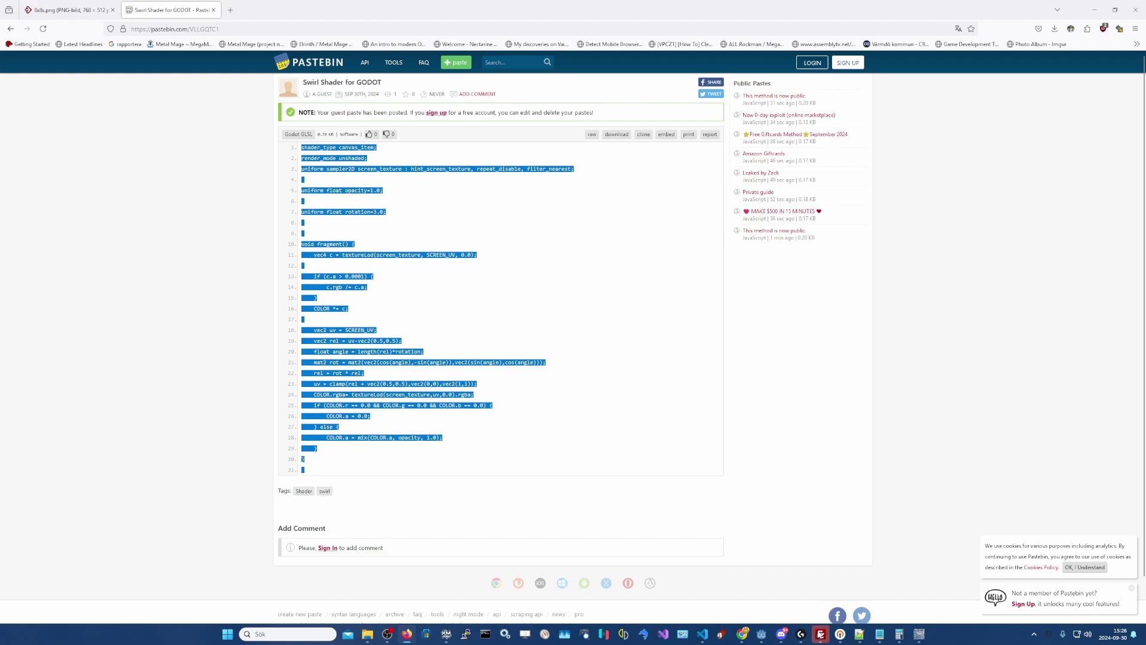
pyautogui.click(762, 635)
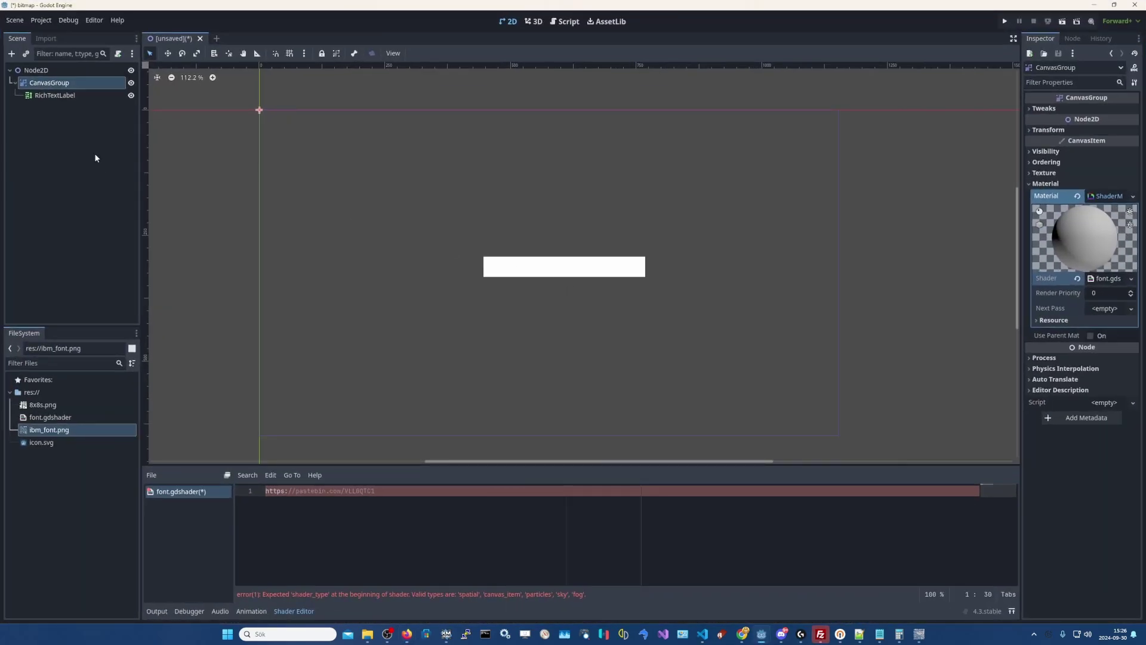
# - Paste the swirl code over the link, save the scene as node_2d.tscn, and show Shader Parameters
pyautogui.hotkey('ctrl', 'a')
pyautogui.hotkey('ctrl', 'v')
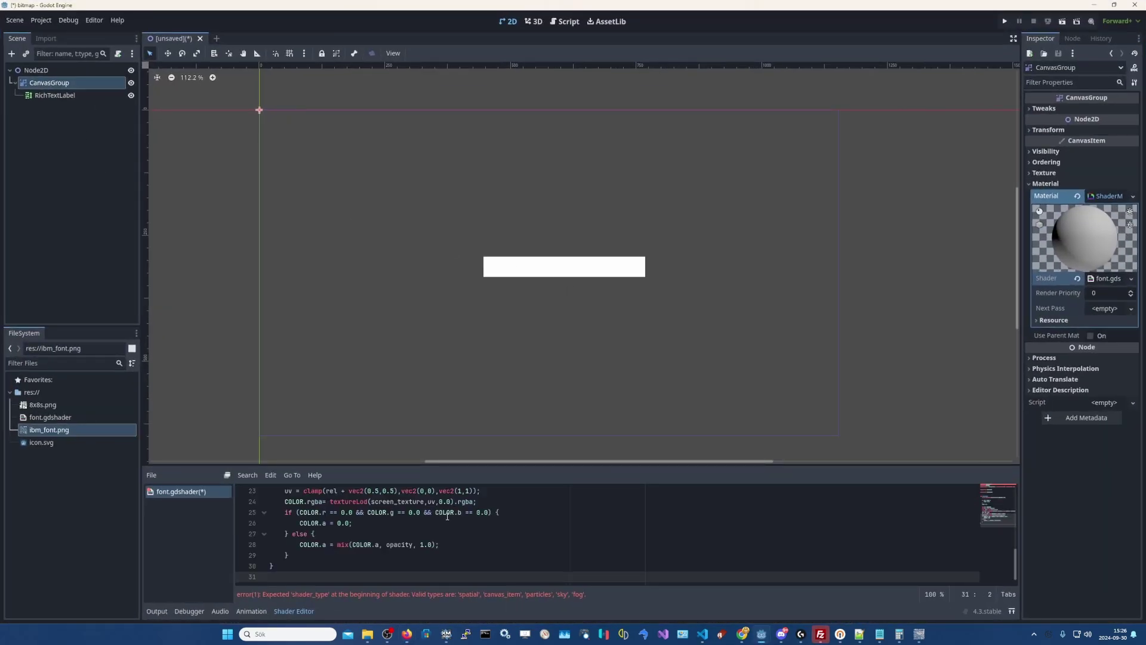
pyautogui.hotkey('ctrl', 's')
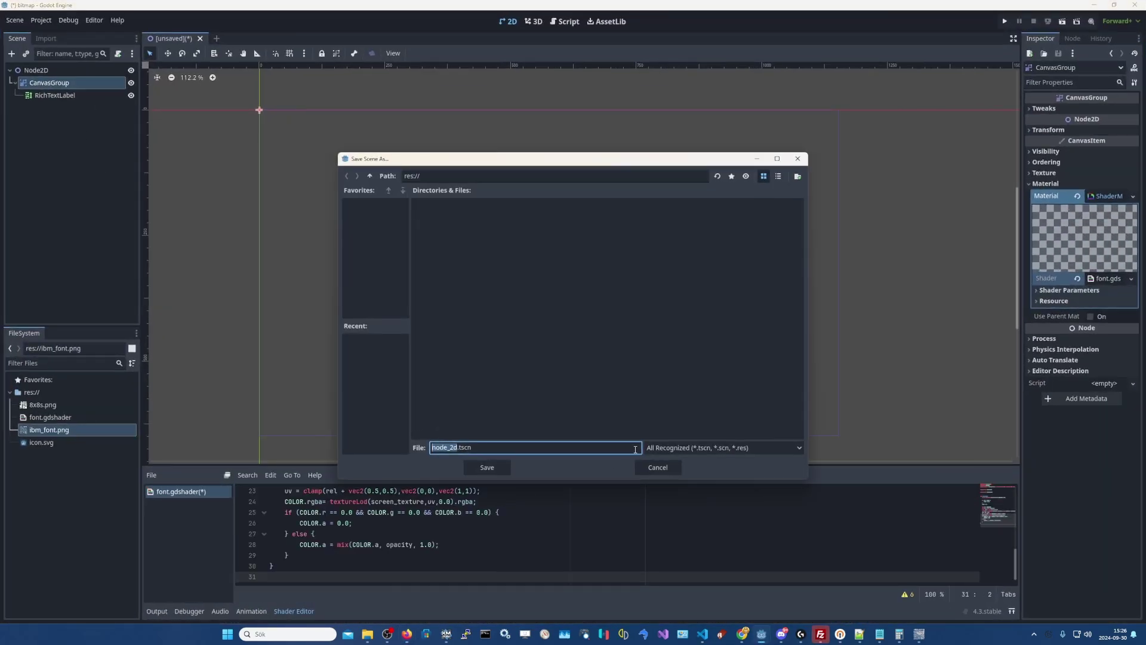
pyautogui.click(487, 467)
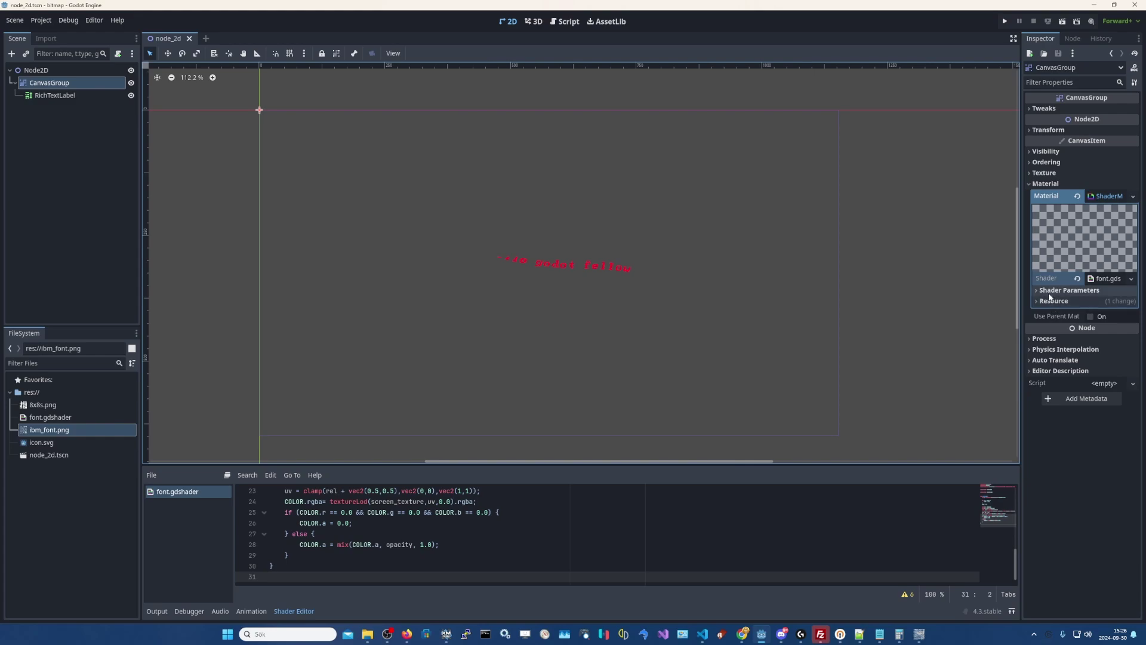
pyautogui.click(1069, 291)
# - Set the CanvasGroup shader's Rotation parameter to 4, after first trying 0.2
pyautogui.click(1094, 317)
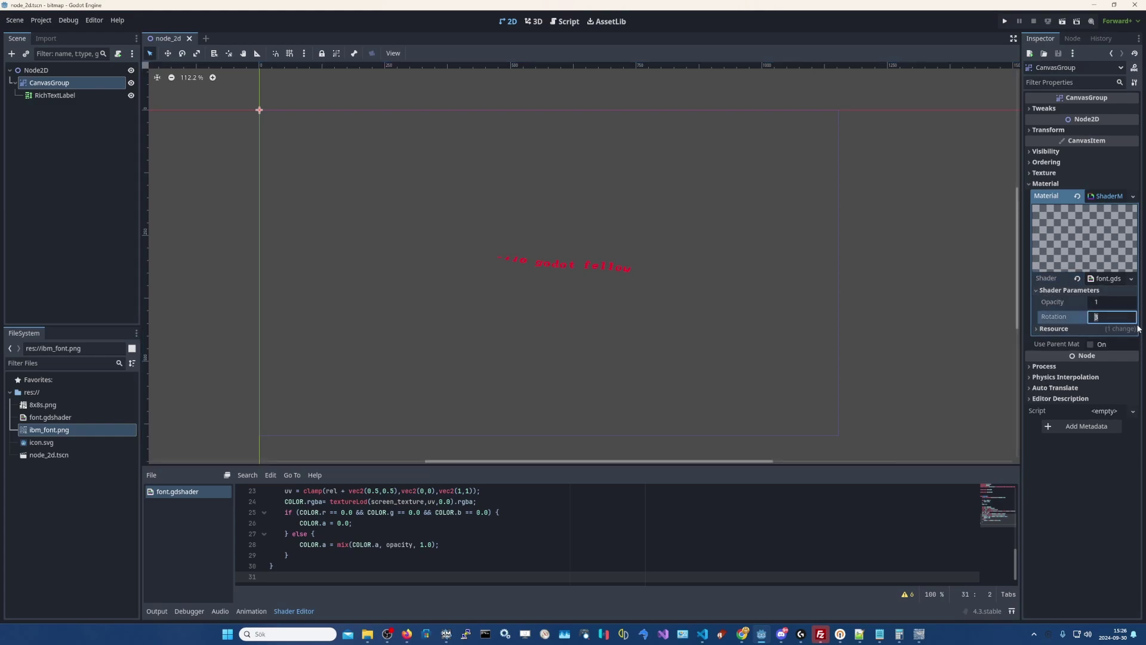
pyautogui.write('0.2')
pyautogui.click(1111, 311)
pyautogui.doubleClick(1120, 320)
pyautogui.write('4')
pyautogui.click(63, 94)
pyautogui.click(60, 84)
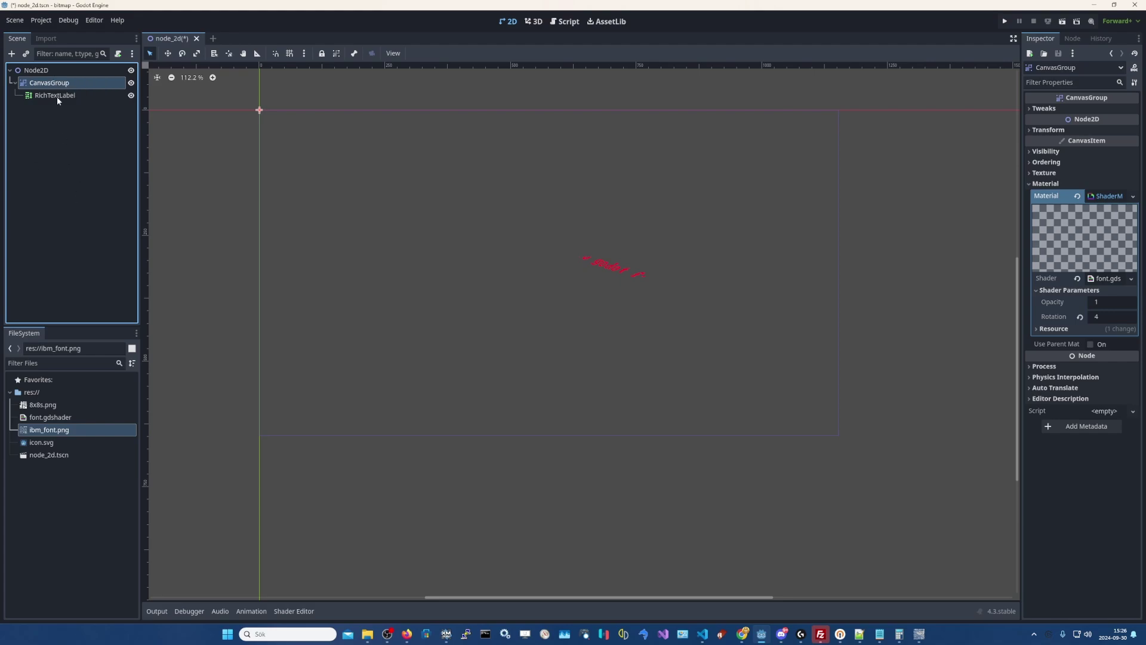
# - Add a TextureRect under CanvasGroup, stretch it over the viewport, and assign a new GradientTexture2D
pyautogui.rightClick(51, 83)
pyautogui.click(69, 107)
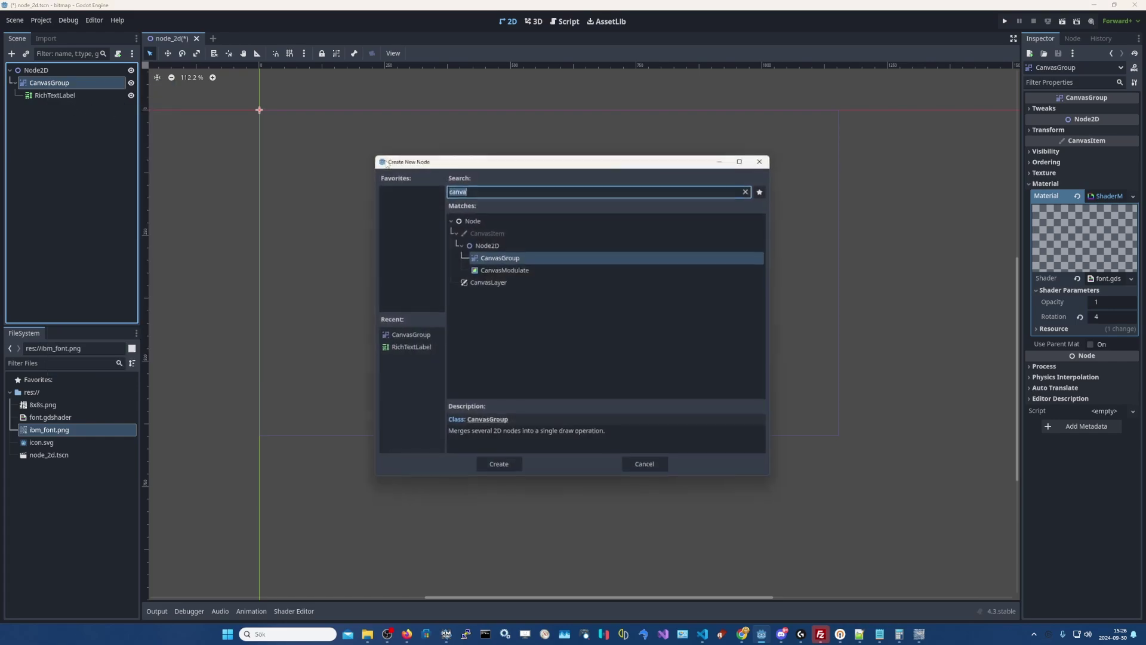
pyautogui.write('textu')
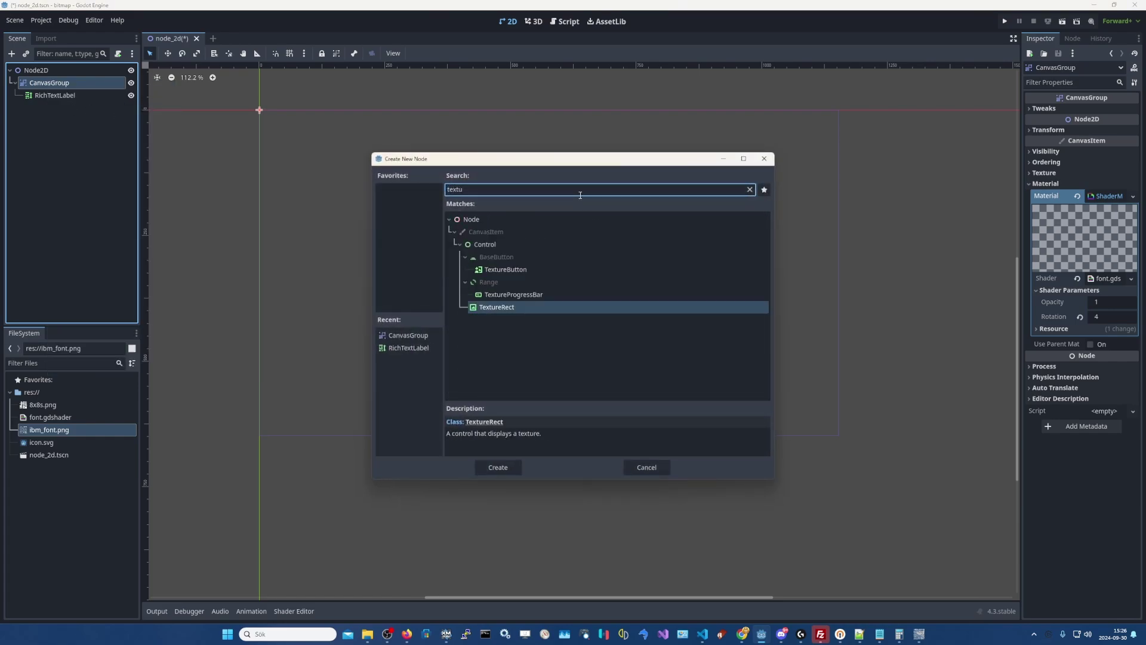
pyautogui.doubleClick(513, 309)
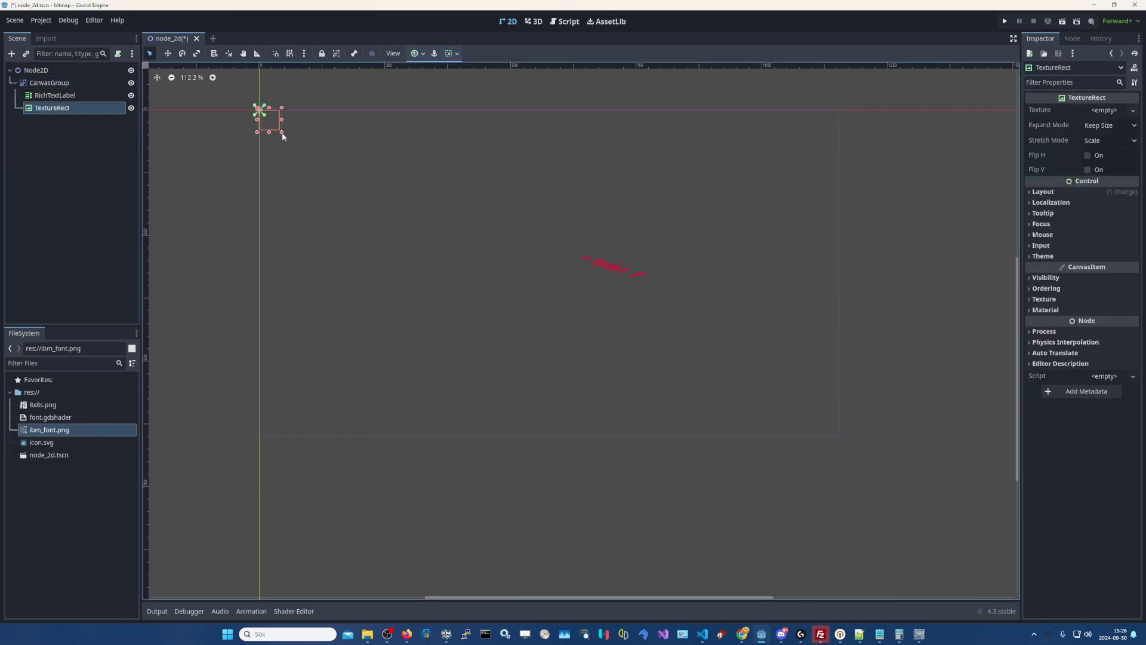
pyautogui.moveTo(282, 133); pyautogui.dragTo(842, 438)
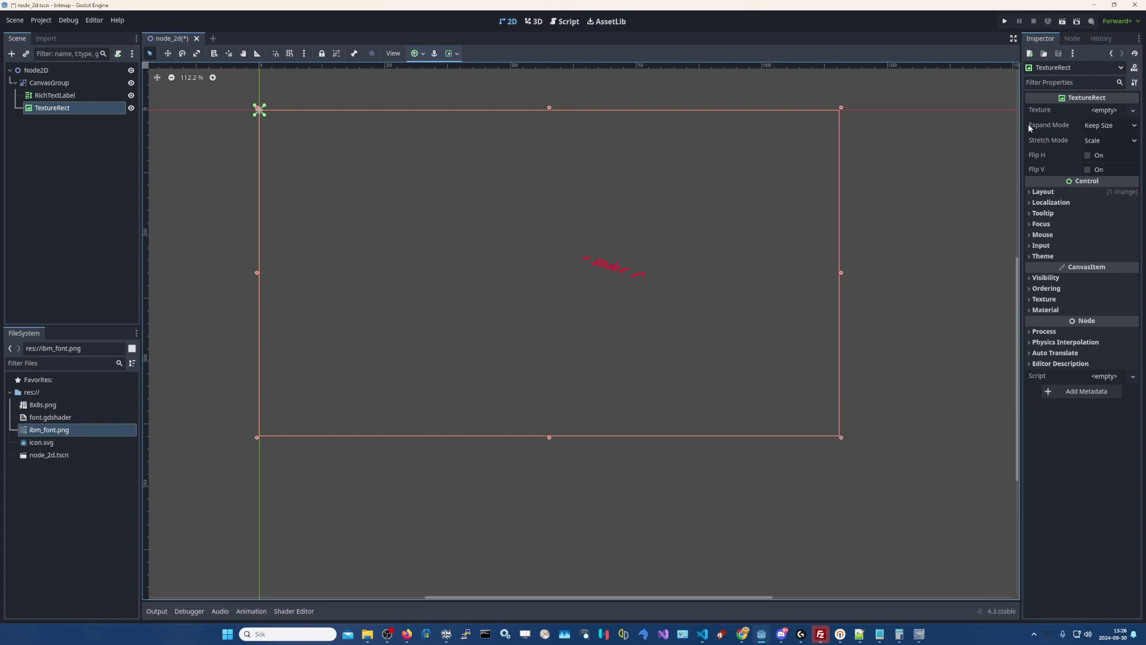
pyautogui.click(1134, 110)
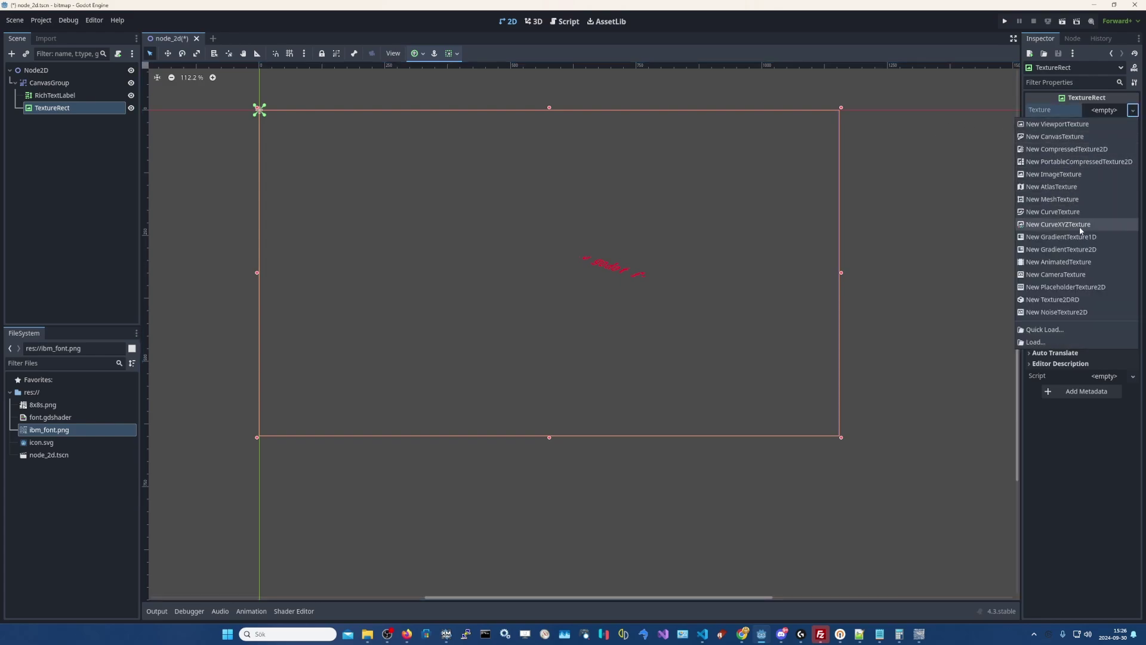
pyautogui.click(1070, 238)
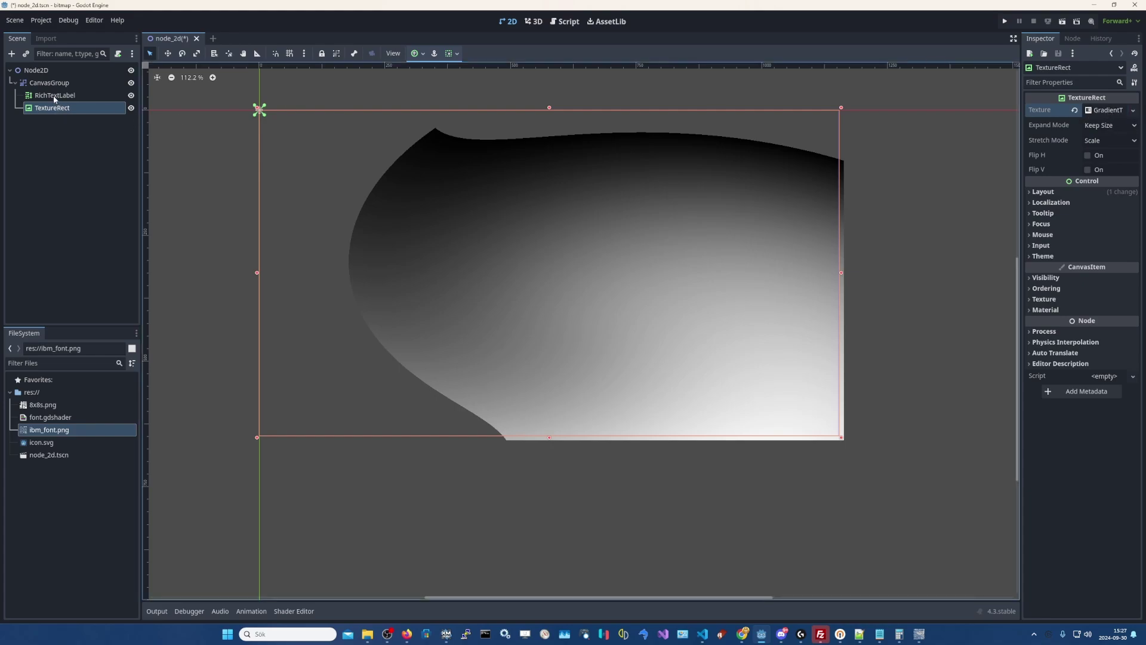
# - Set the gradient's black stop alpha to 0, making it fully transparent
pyautogui.scroll(-5, 520, 248)
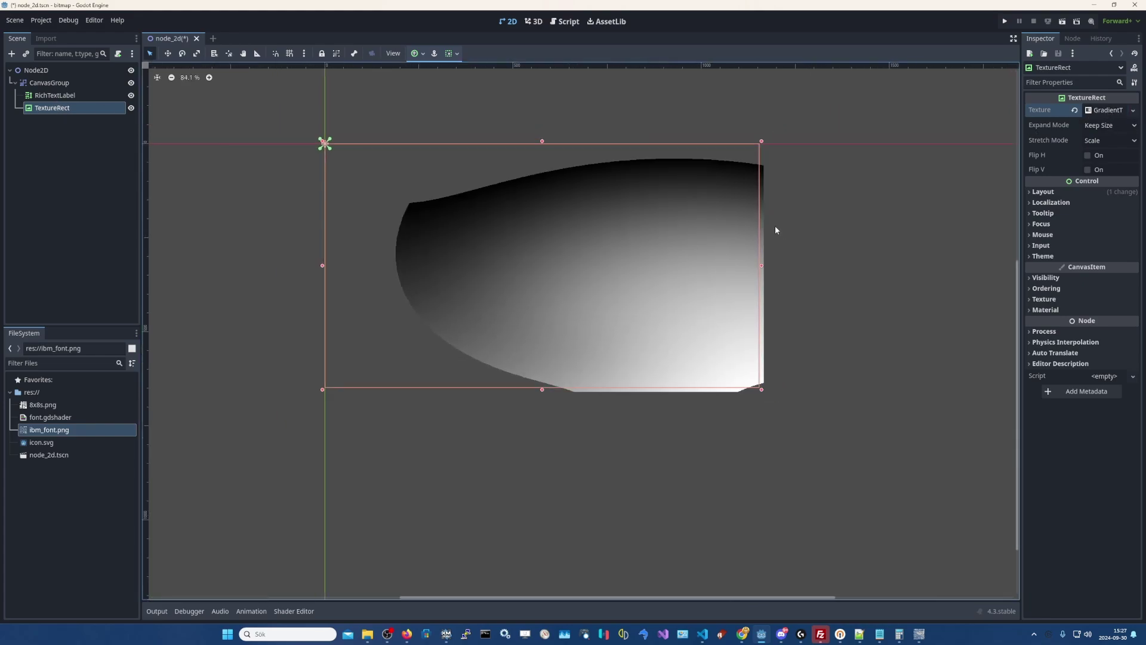
pyautogui.click(1114, 112)
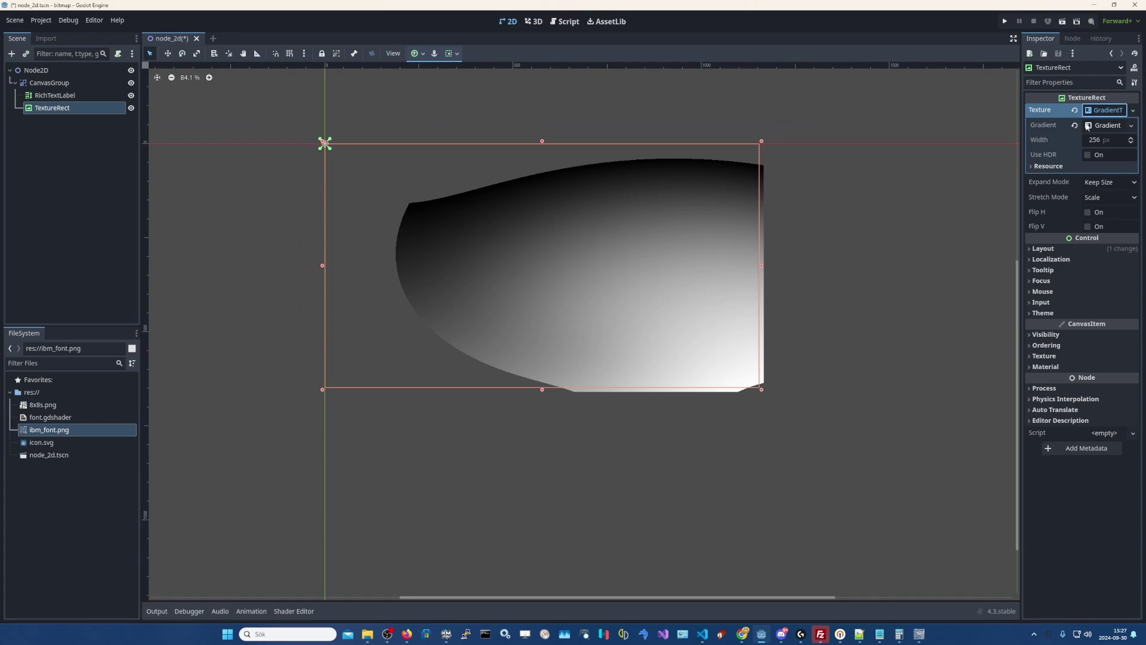
pyautogui.click(1088, 126)
pyautogui.click(1030, 166)
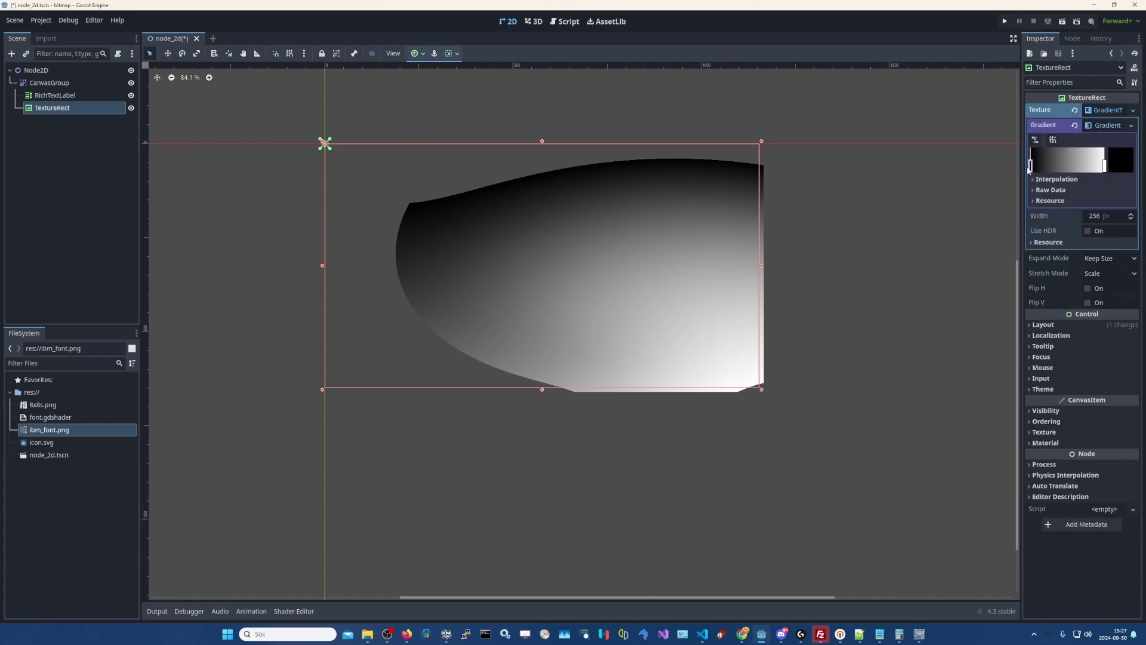
pyautogui.doubleClick(1030, 167)
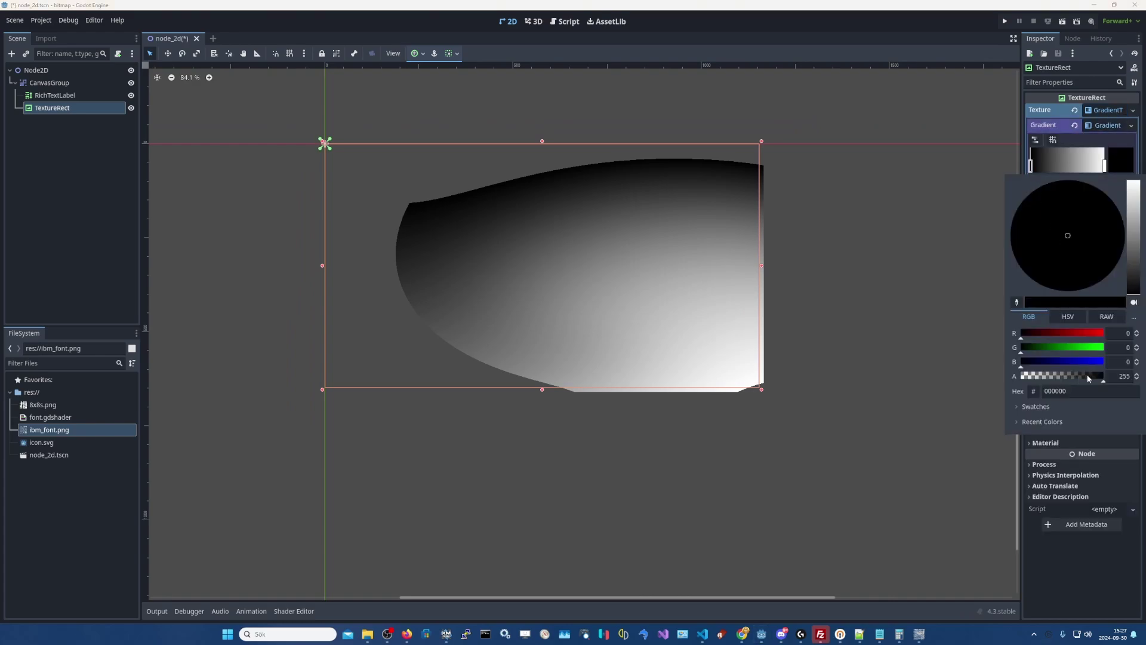
pyautogui.moveTo(1089, 378); pyautogui.dragTo(855, 376)
pyautogui.click(958, 303)
# - Set the white gradient stop's alpha to 0 as well
pyautogui.click(1104, 166)
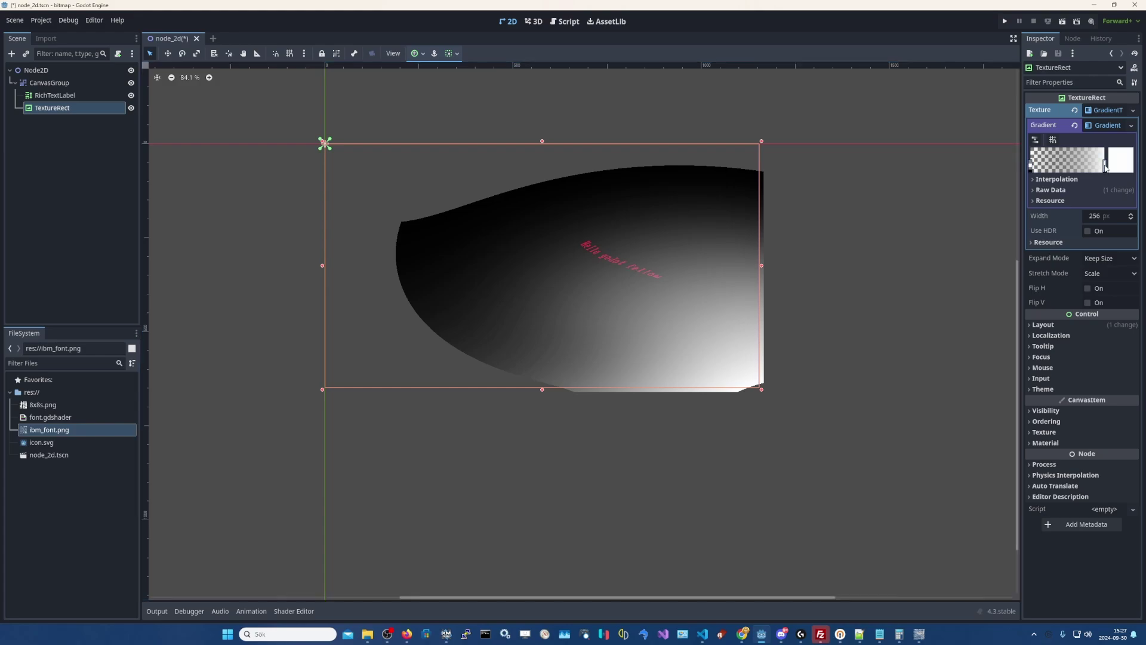
pyautogui.doubleClick(1105, 166)
pyautogui.moveTo(1103, 376); pyautogui.dragTo(744, 350)
pyautogui.click(862, 377)
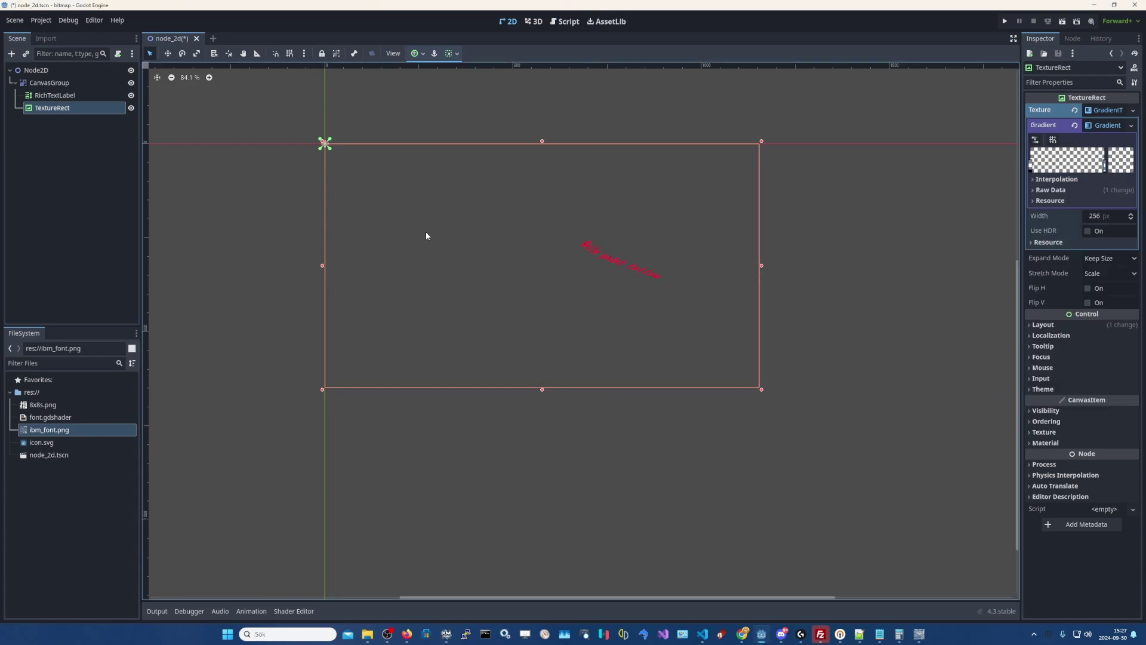
pyautogui.click(561, 262)
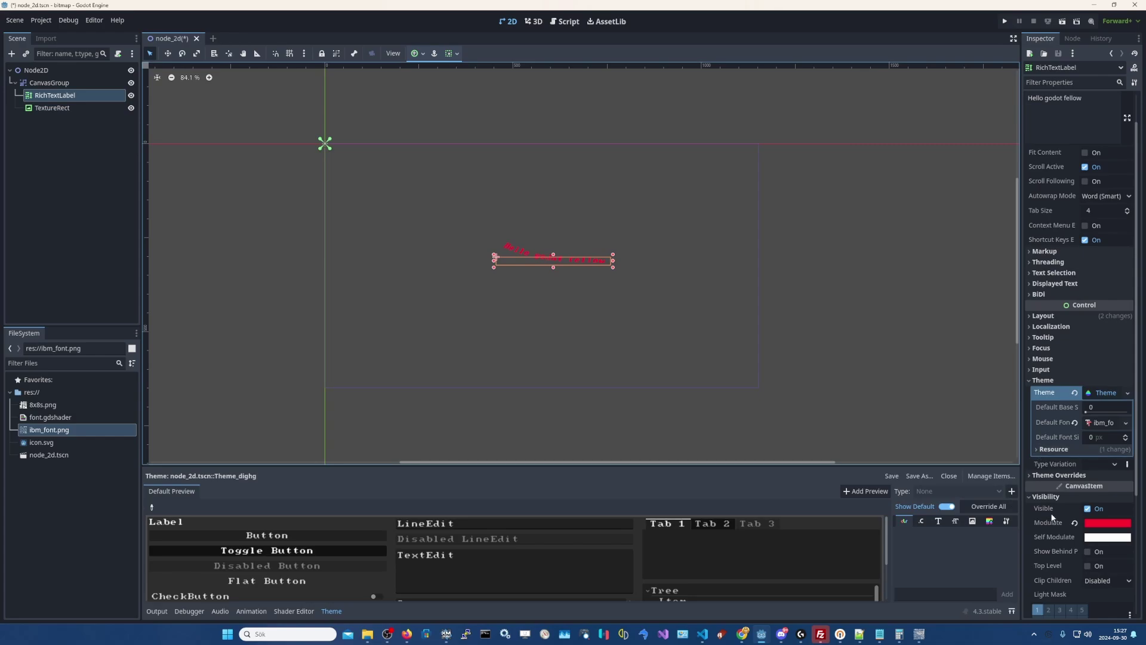
# - Drag the CanvasGroup shader's Rotation parameter down to -0.12
pyautogui.scroll(-5, 1052, 517)
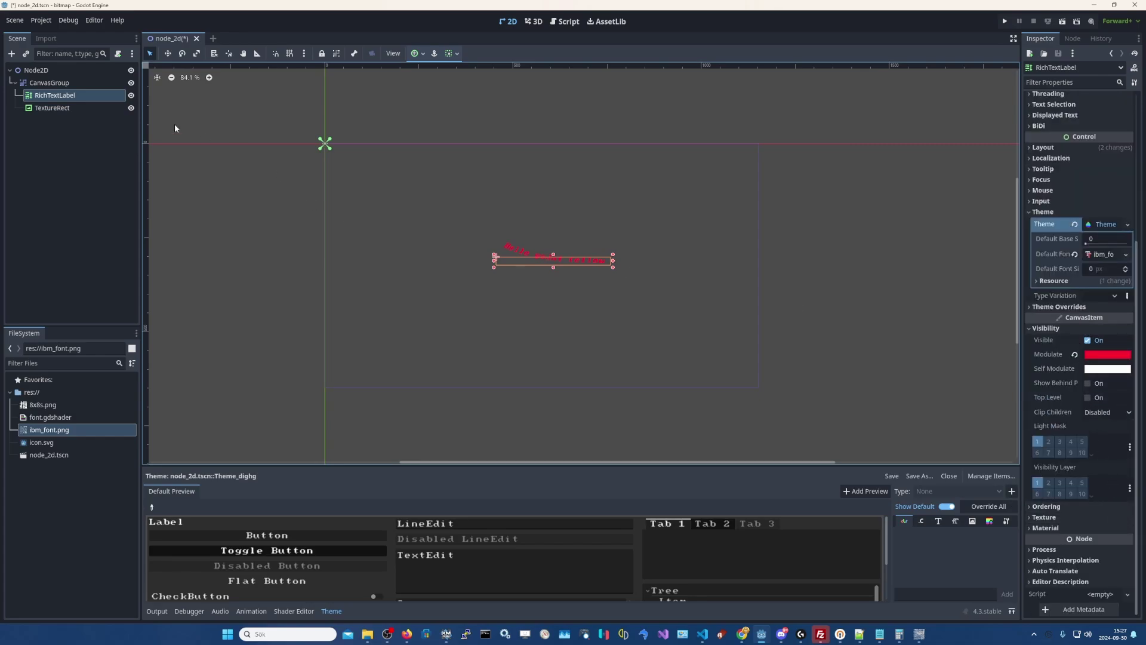
pyautogui.click(49, 83)
pyautogui.click(1096, 317)
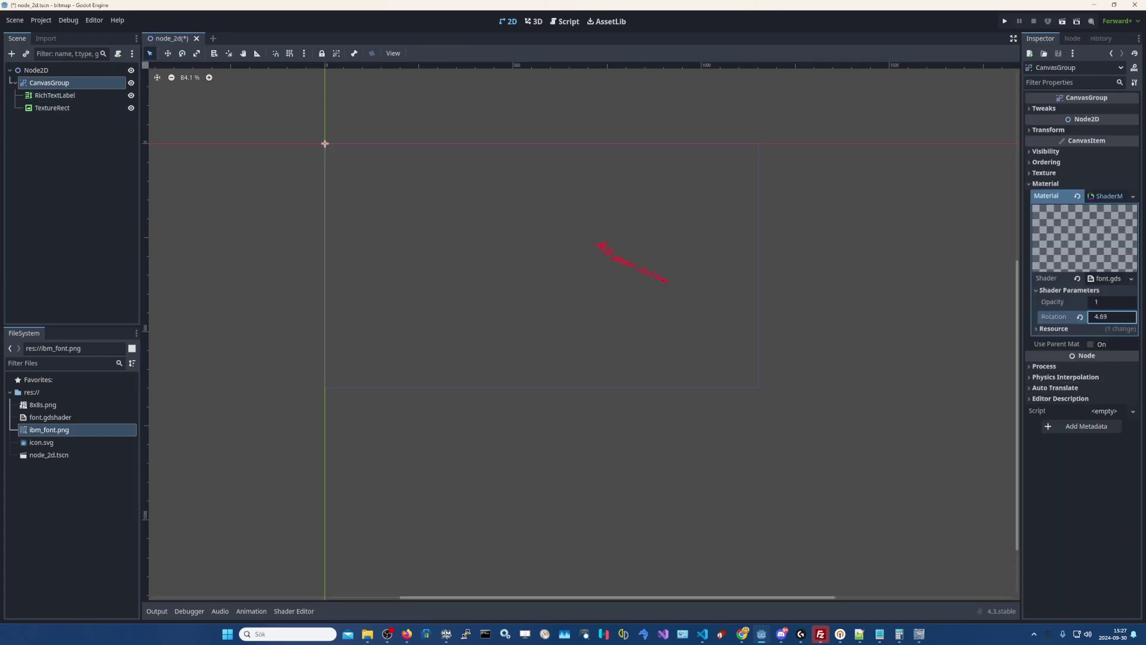
pyautogui.moveTo(1105, 316)
pyautogui.mouseDown()
pyautogui.moveTo(1128, 317)
pyautogui.moveTo(1099, 316)
pyautogui.mouseUp()
# - Enlarge the TextureRect beyond the viewport at both the bottom-right and top-left corners
pyautogui.click(84, 108)
pyautogui.moveTo(760, 392); pyautogui.dragTo(866, 461)
pyautogui.moveTo(322, 143); pyautogui.dragTo(239, 77)
pyautogui.click(49, 83)
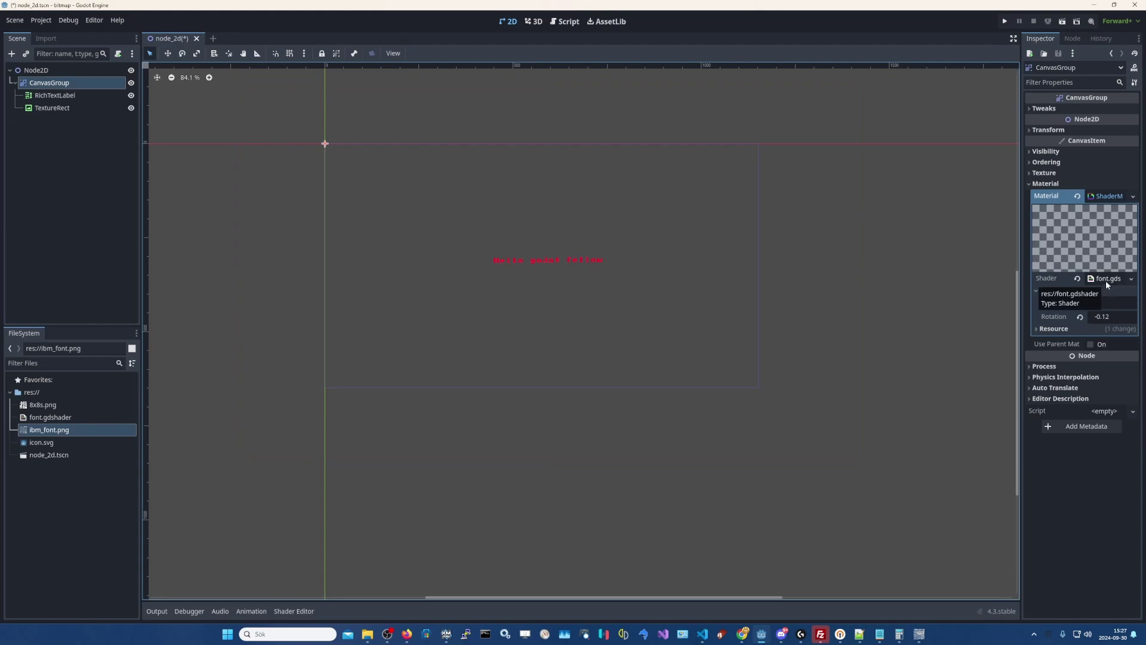
pyautogui.click(1054, 367)
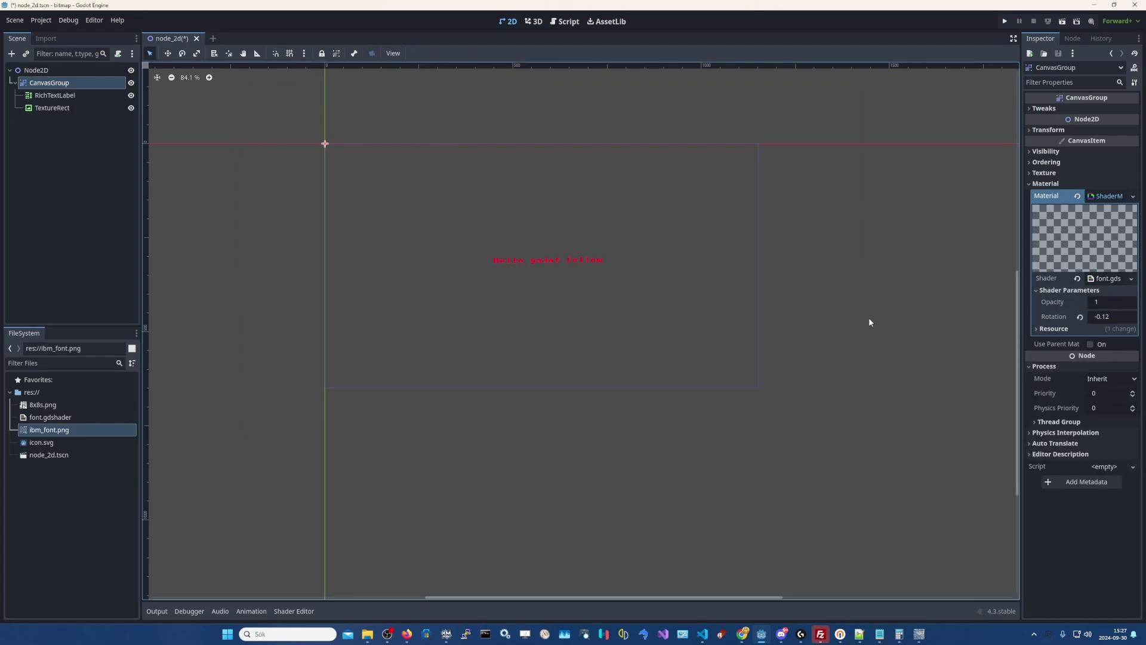
# - Check the About Godot window, then drag the shader Rotation to 0.255
pyautogui.click(117, 21)
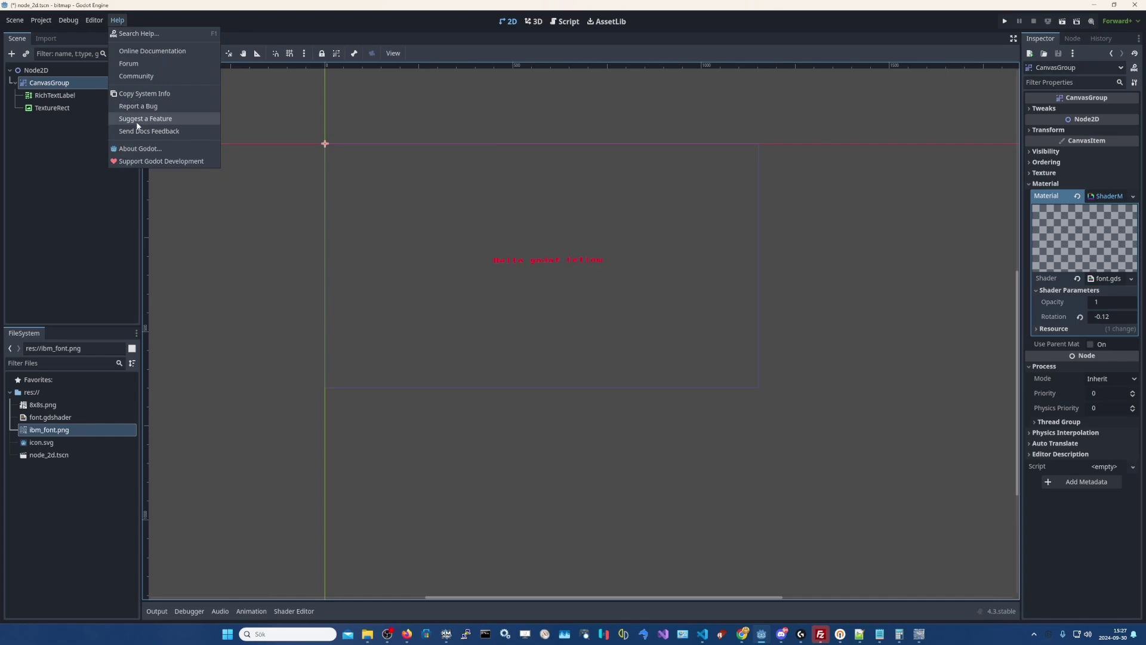
pyautogui.click(160, 157)
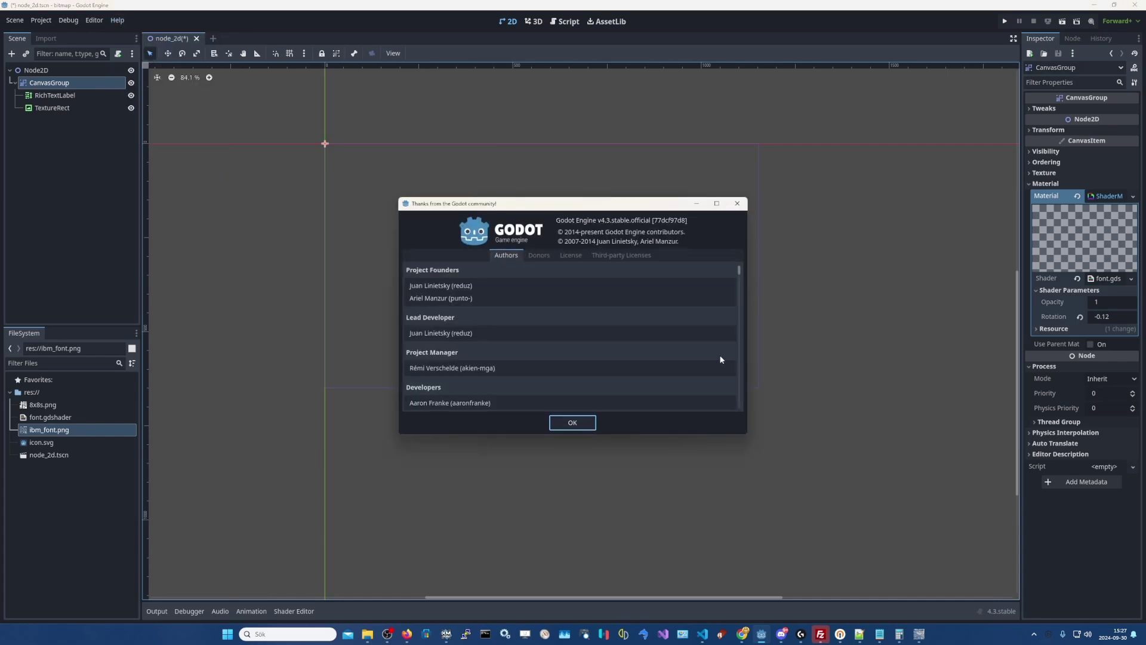
pyautogui.click(583, 426)
pyautogui.moveTo(1117, 320); pyautogui.dragTo(1078, 311)
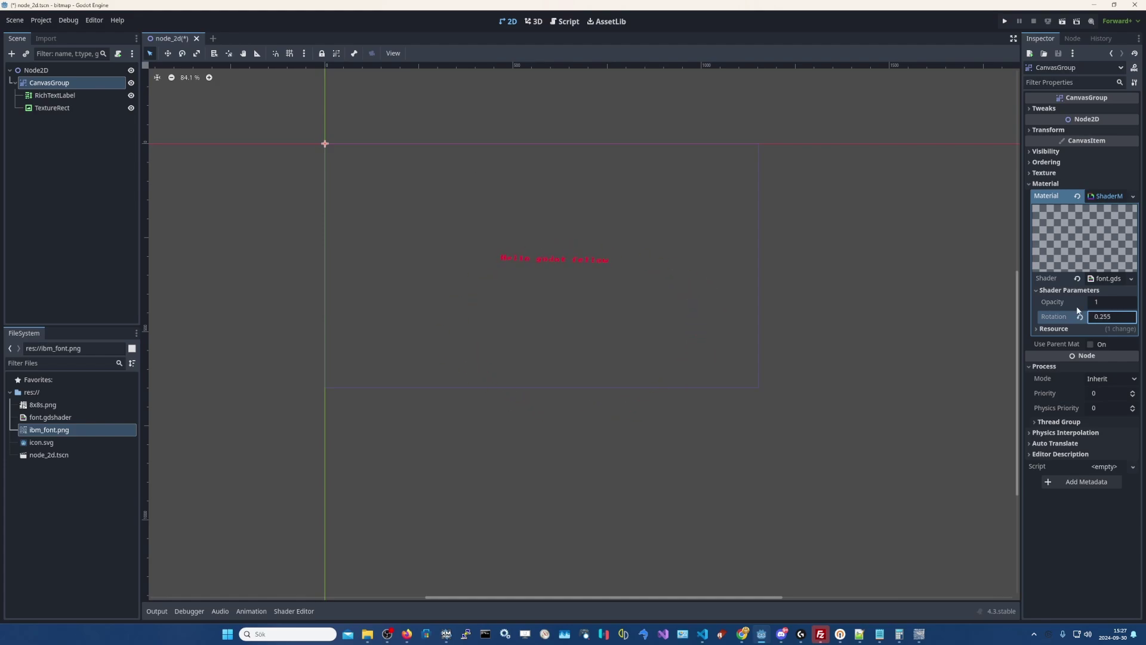
# - Add an AnimationPlayer node as a child of the CanvasGroup
pyautogui.rightClick(65, 90)
pyautogui.click(95, 89)
pyautogui.write('anim')
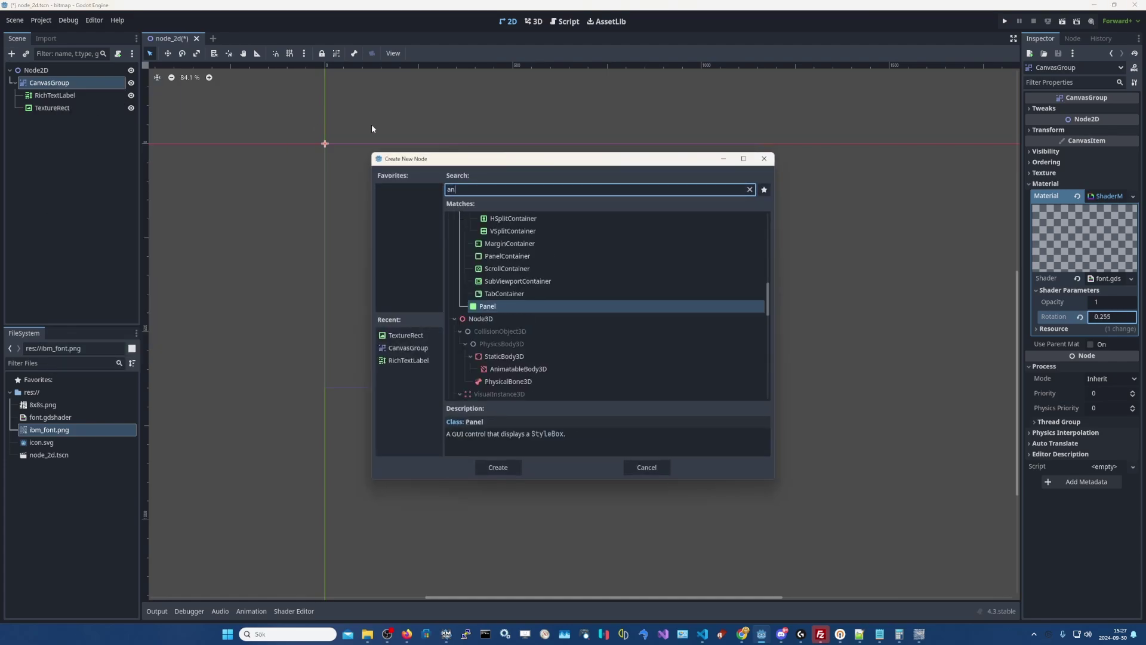
pyautogui.doubleClick(531, 381)
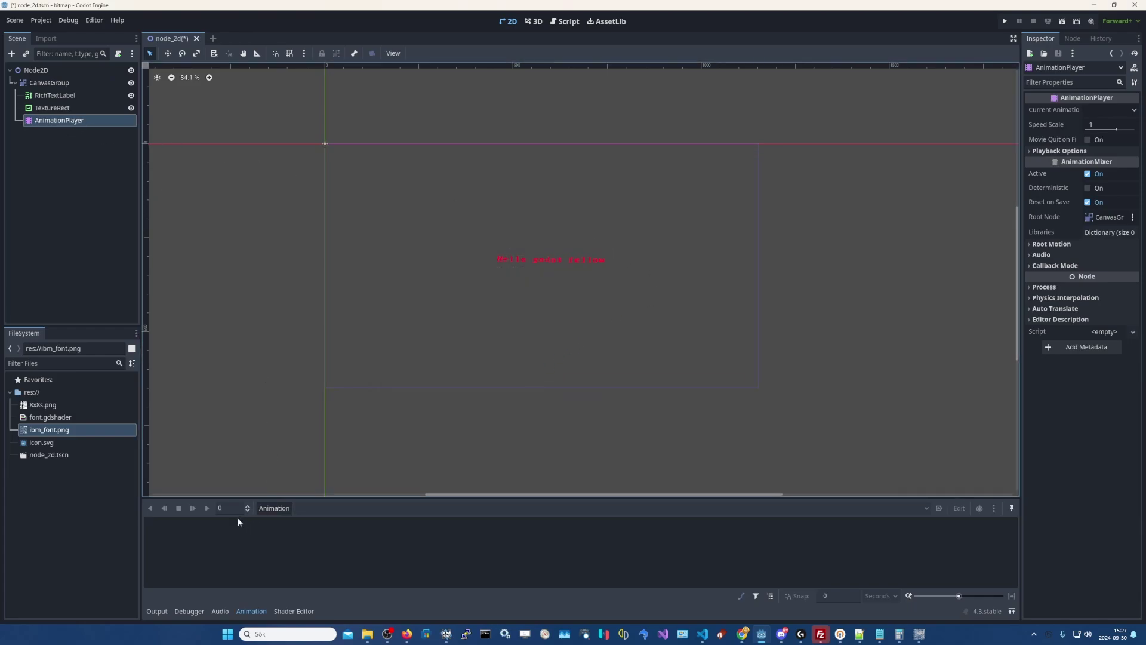
# - Create a new animation named swirl_in
pyautogui.click(274, 508)
pyautogui.click(287, 522)
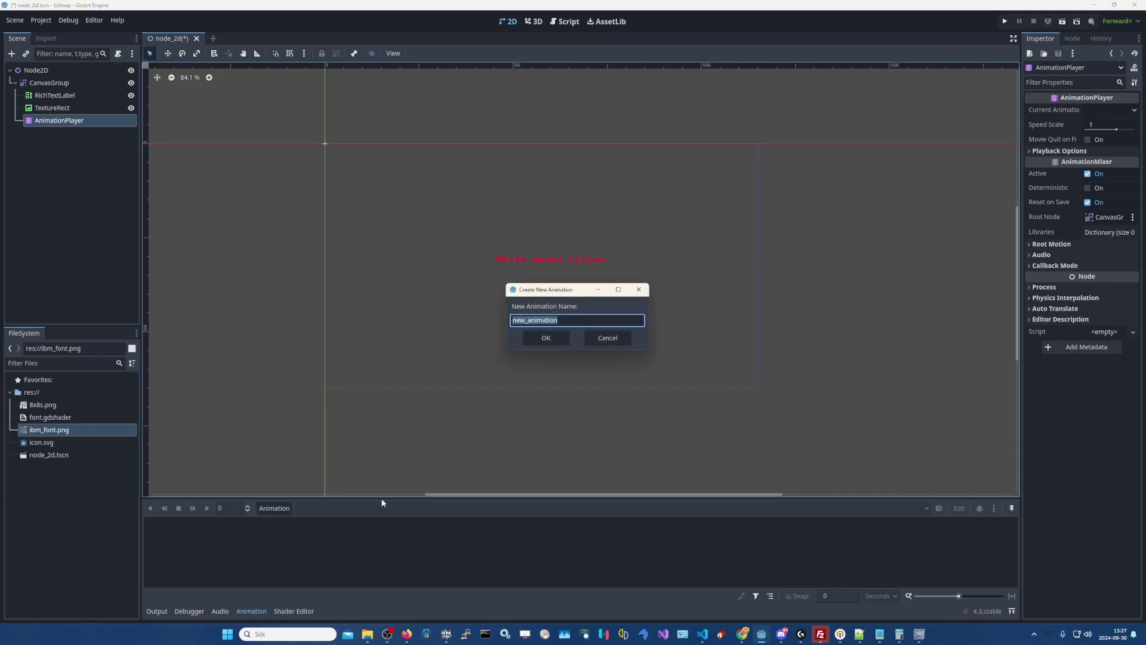
pyautogui.write('swirl_in')
pyautogui.press('Return')
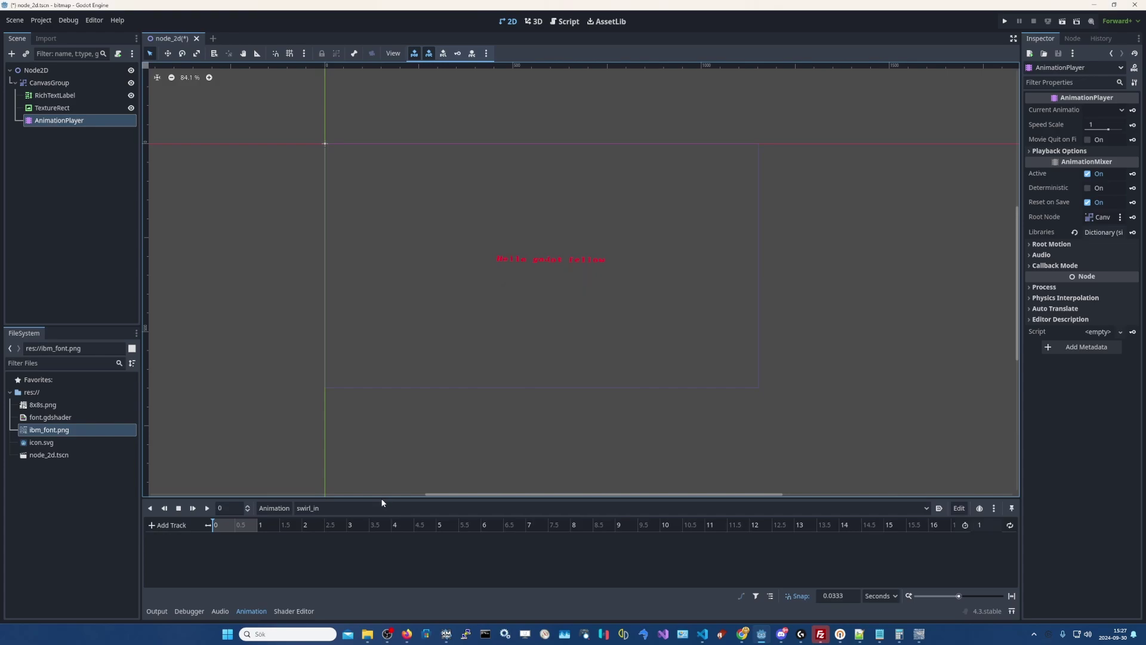
# - Create a track for the CanvasGroup's Rotation shader parameter with a key at time 0
pyautogui.click(49, 82)
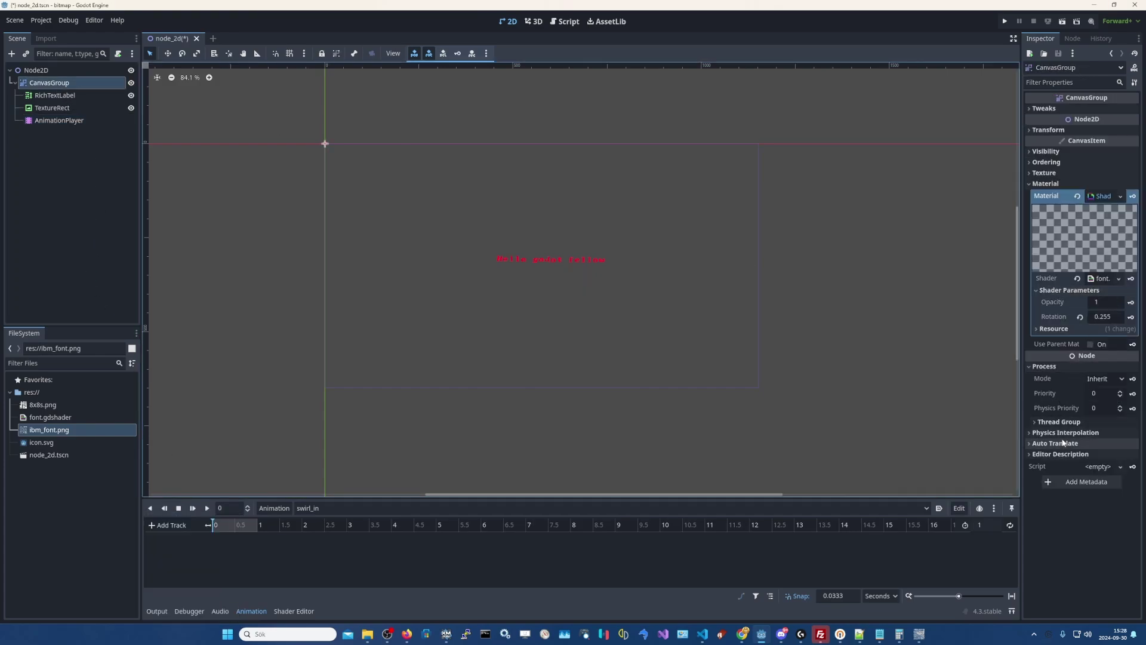
pyautogui.click(1131, 317)
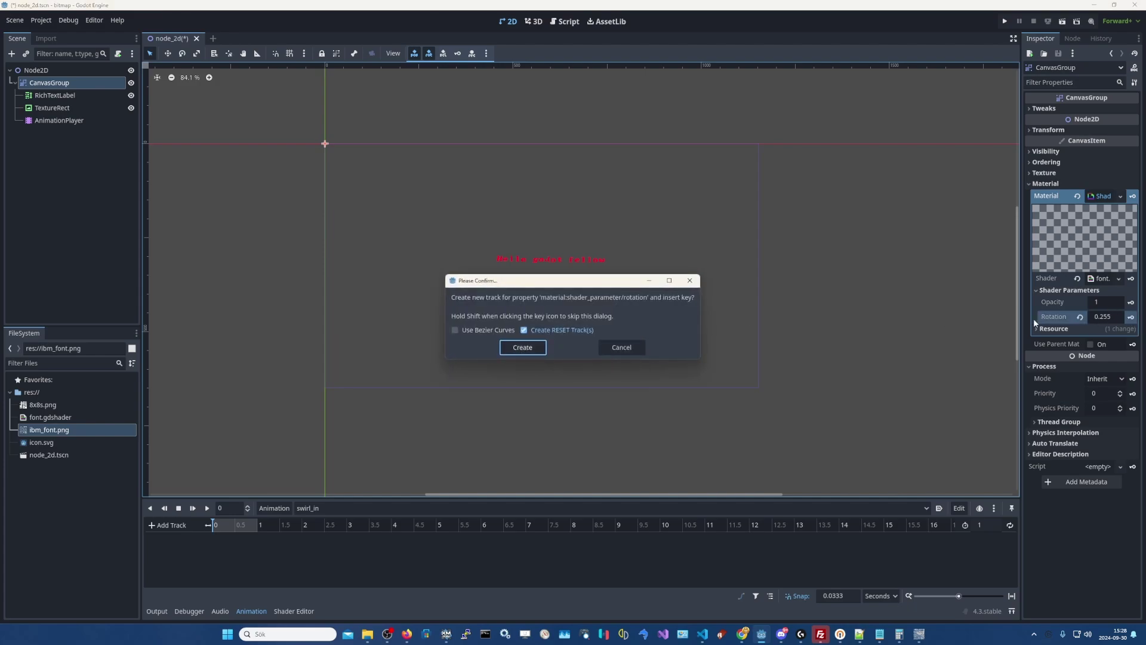
pyautogui.click(523, 350)
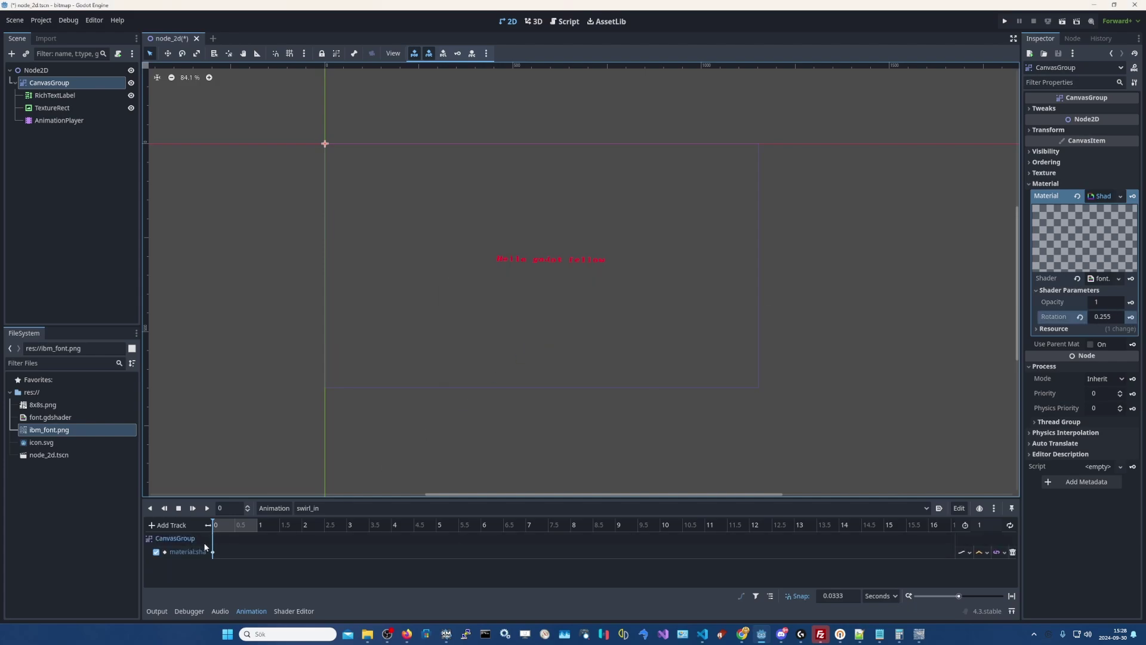
# - Set the animation length to 2 and key Rotation at 147.005 at 2 seconds
pyautogui.click(989, 525)
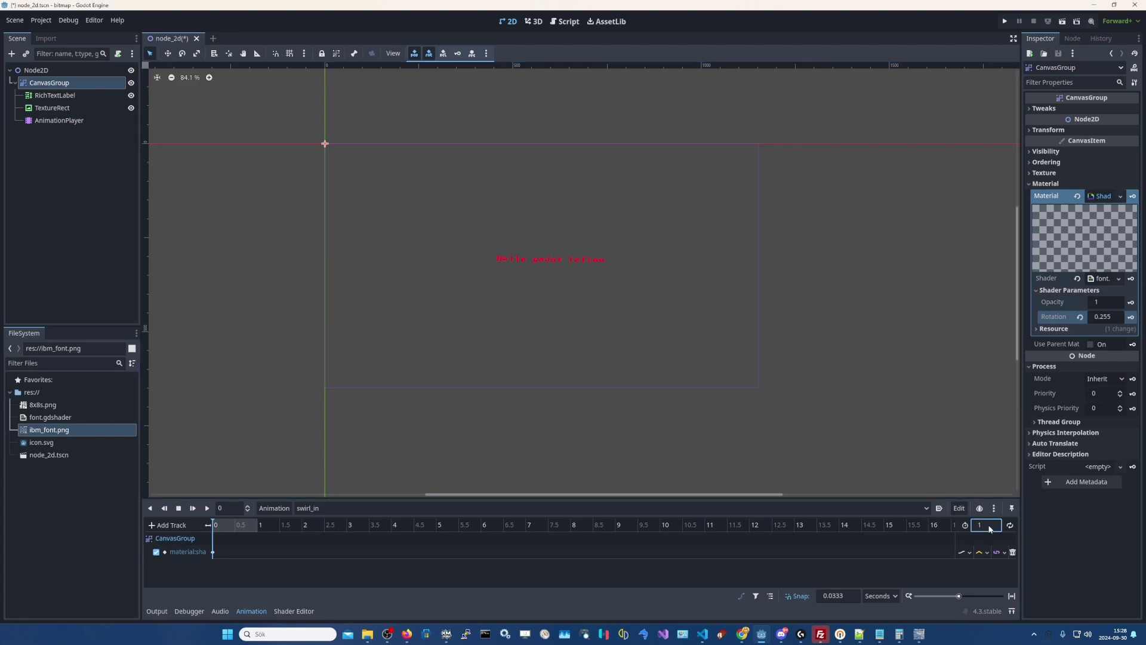
pyautogui.write('2')
pyautogui.click(299, 524)
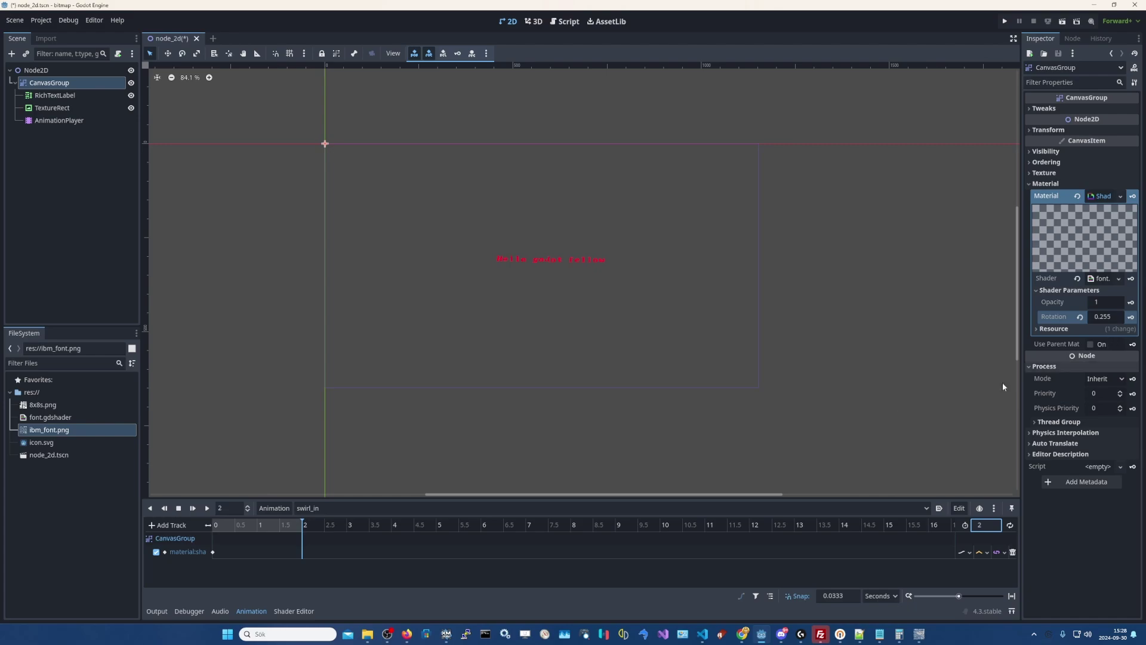
pyautogui.moveTo(1104, 316)
pyautogui.mouseDown()
pyautogui.moveTo(1137, 317)
pyautogui.moveTo(1117, 328)
pyautogui.mouseUp()
pyautogui.click(1131, 317)
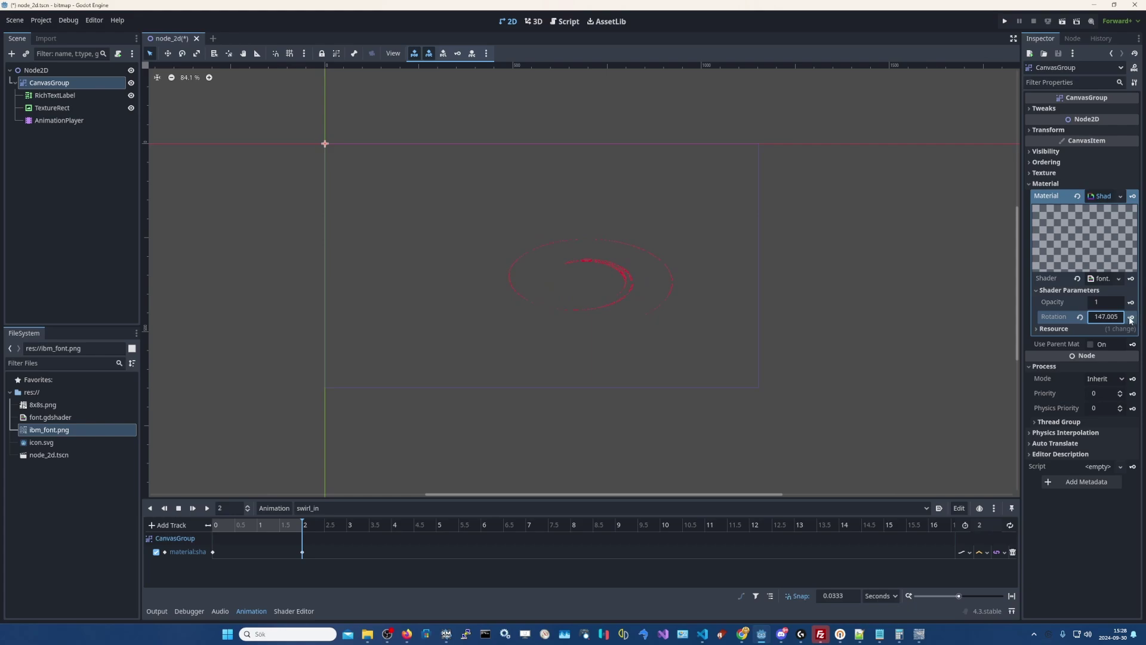
# - Rewind, play swirl_in to preview it, and return the playhead to the start
pyautogui.click(210, 525)
pyautogui.click(207, 508)
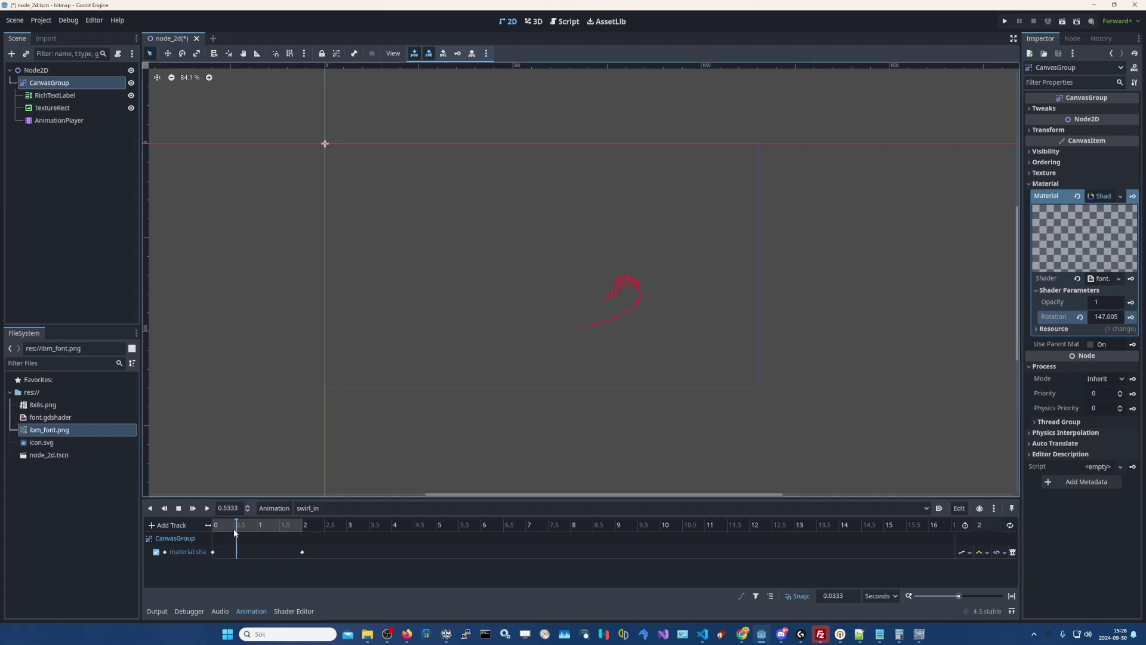
pyautogui.moveTo(234, 528); pyautogui.dragTo(213, 526)
# - Create an Opacity shader-parameter track and add a second key at 0.2333 seconds
pyautogui.click(1129, 309)
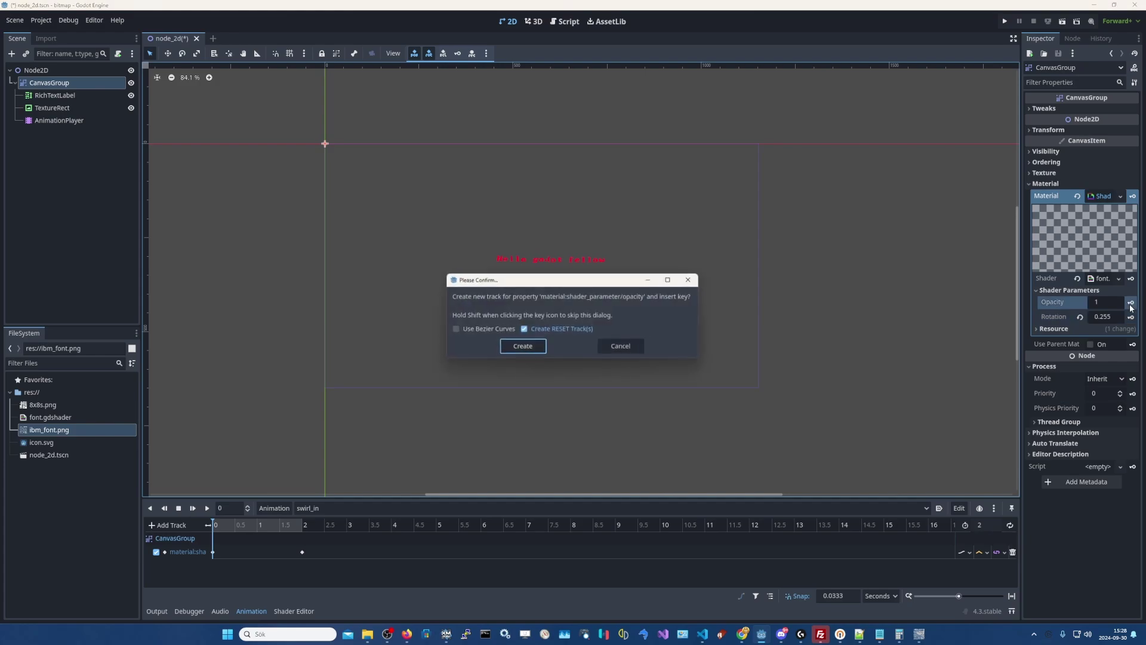
pyautogui.click(520, 345)
pyautogui.click(223, 526)
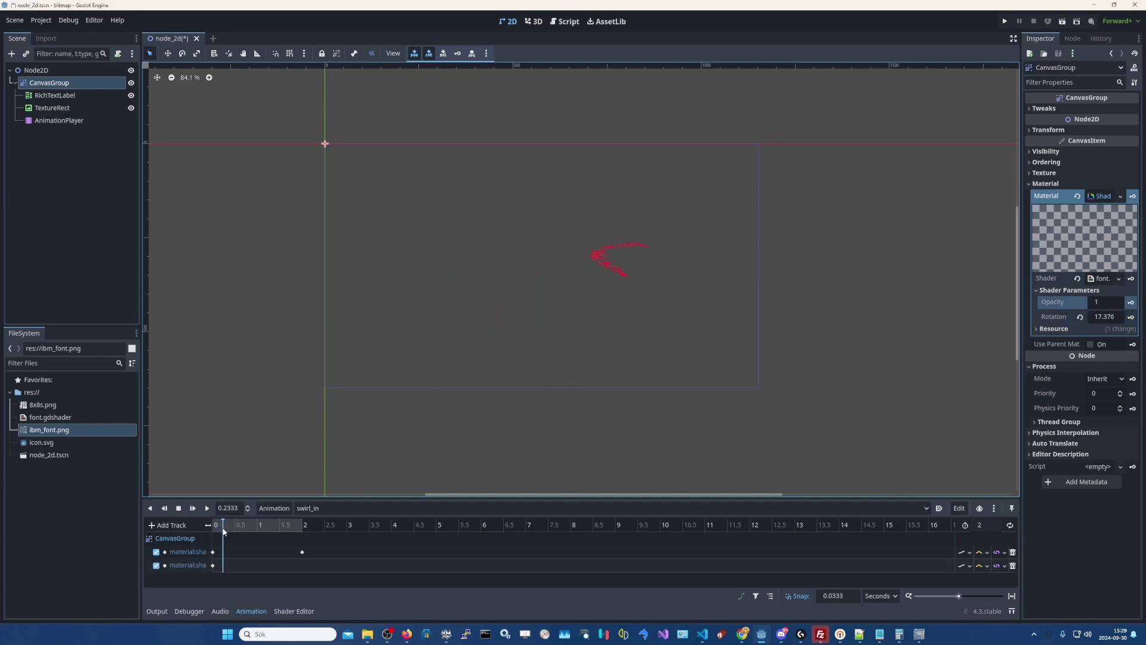
pyautogui.click(1132, 303)
# - Set the Opacity key at time 0 to value 0, then preview the swirl and reset
pyautogui.click(213, 566)
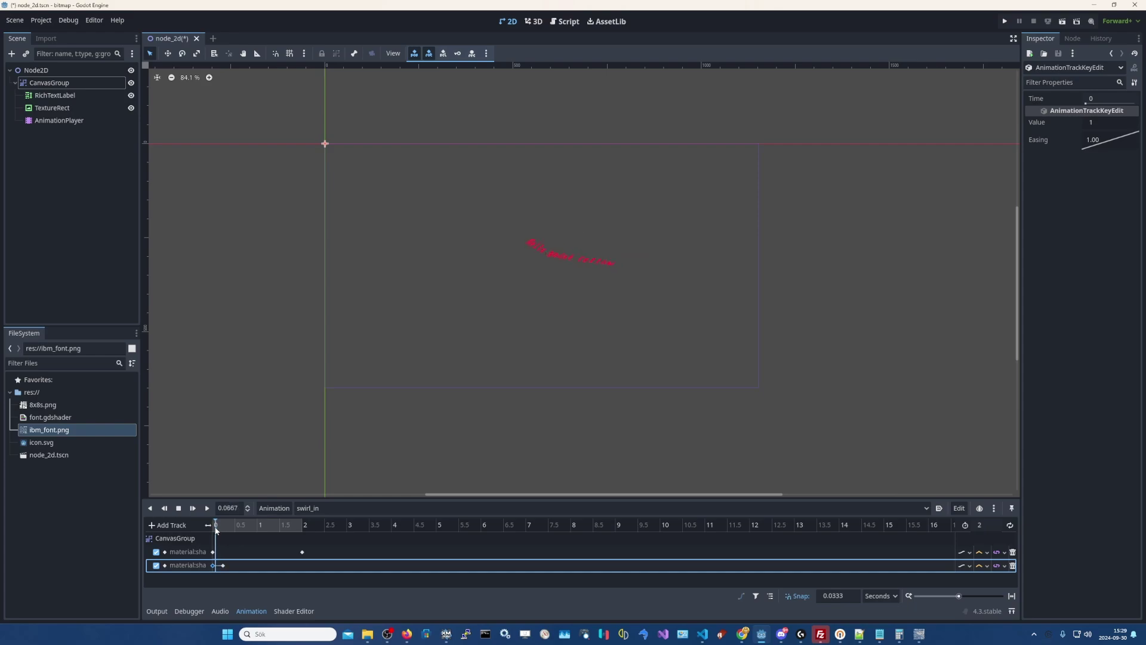
pyautogui.click(213, 566)
pyautogui.click(1104, 119)
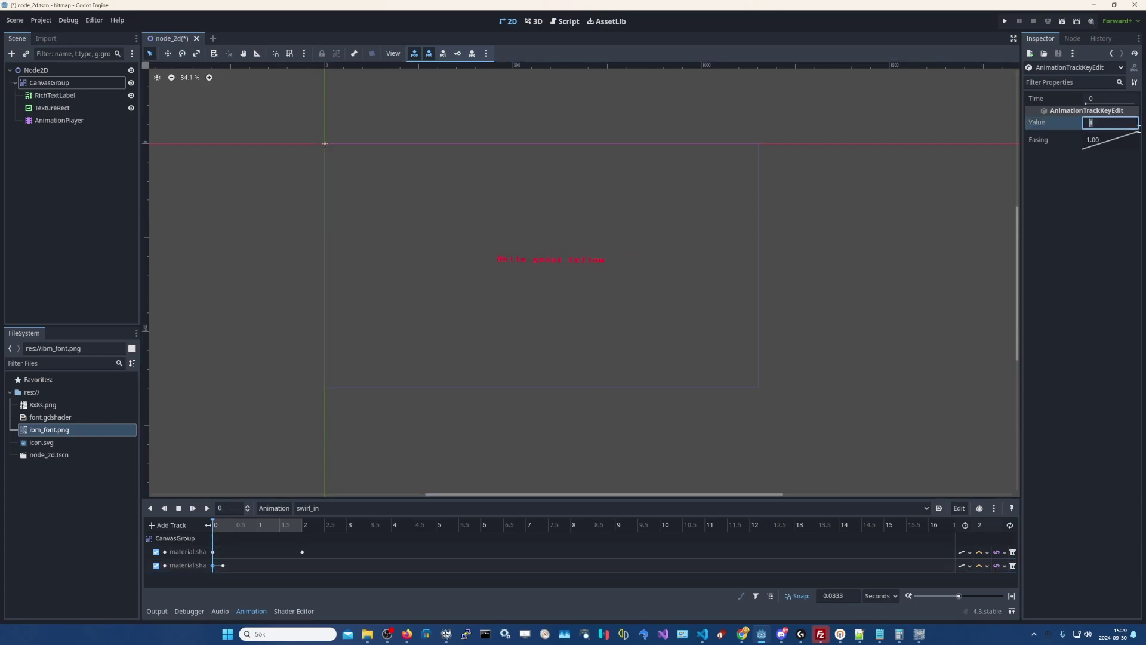
pyautogui.write('0')
pyautogui.moveTo(223, 533); pyautogui.dragTo(282, 533)
pyautogui.click(178, 508)
# - Play swirl_in, then in the running game walk the character right, attack, and move left and right
pyautogui.click(207, 508)
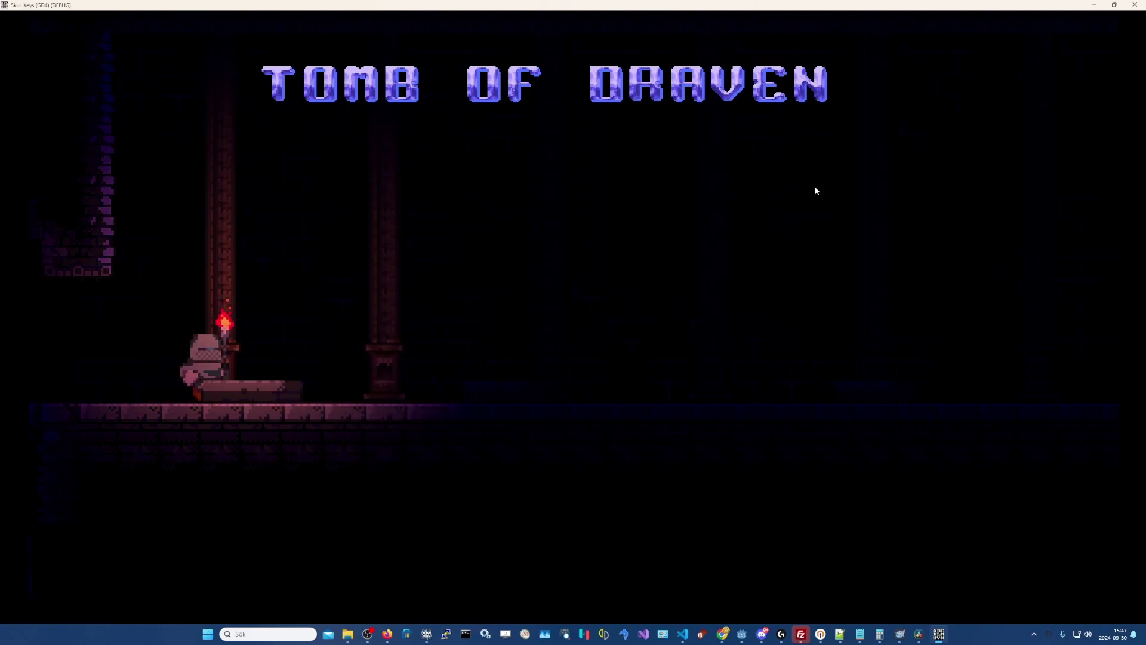
pyautogui.press('Right')
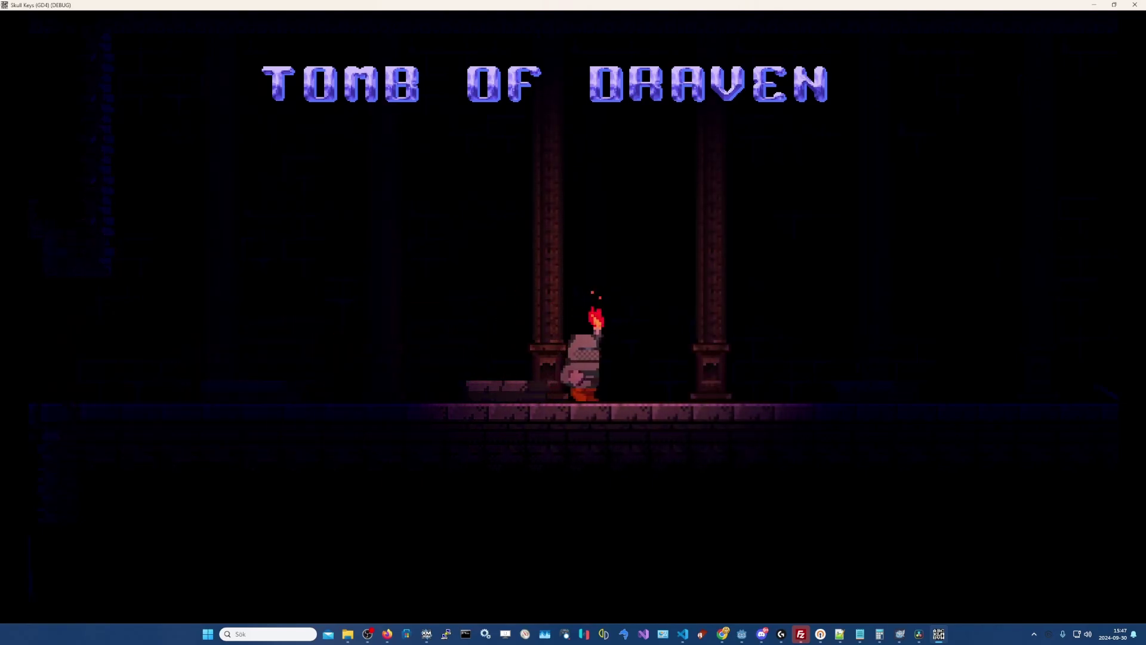
pyautogui.press('Right')
pyautogui.press('Left')
pyautogui.press('Right')
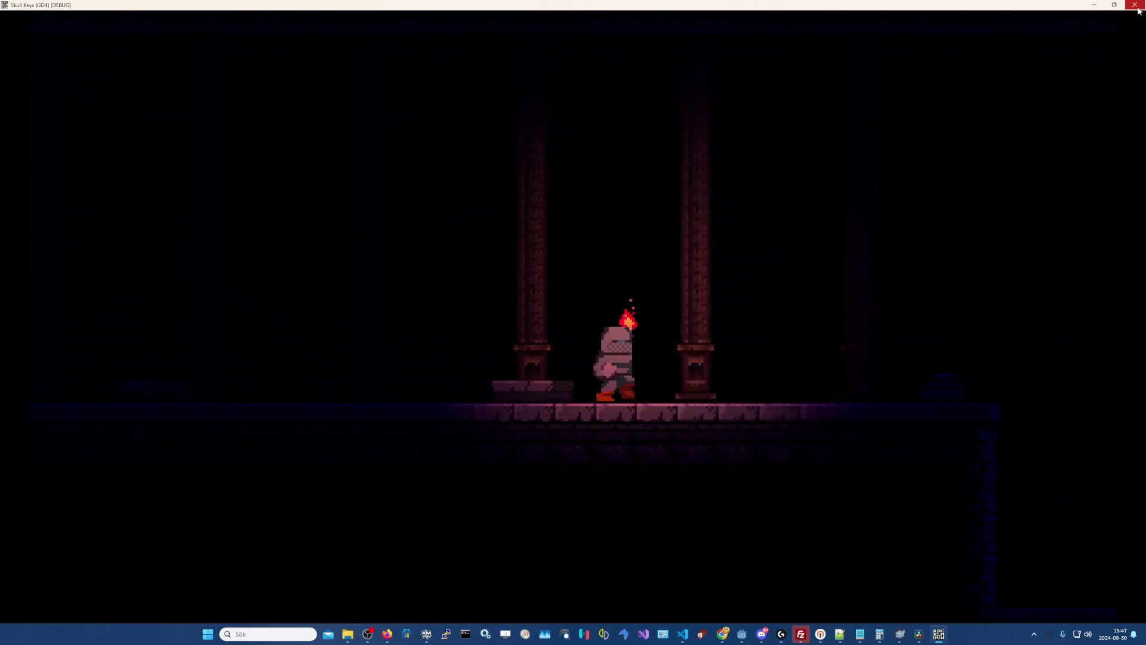